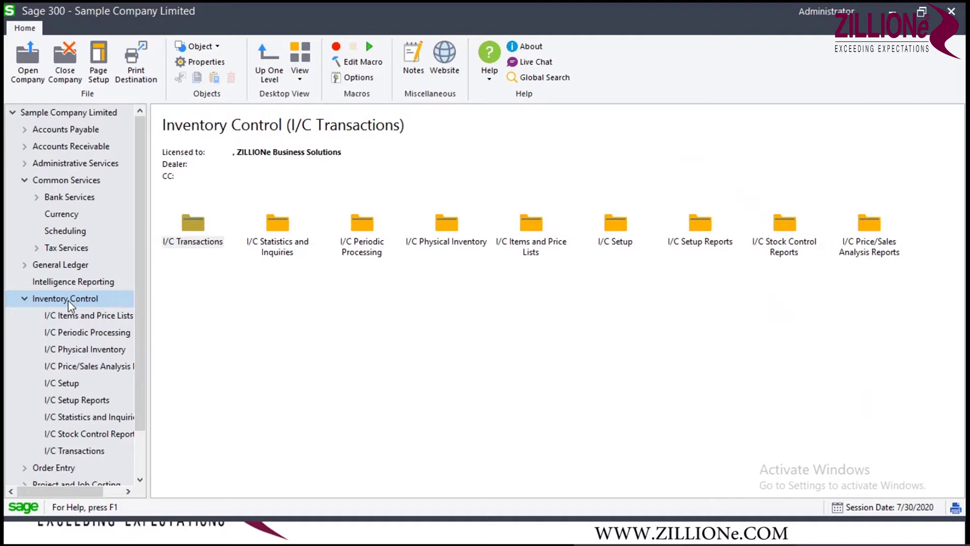
Look through the available item structures in the Inventory Control setup and close the list.
{"action": "left_click", "coordinate": [67, 385]}
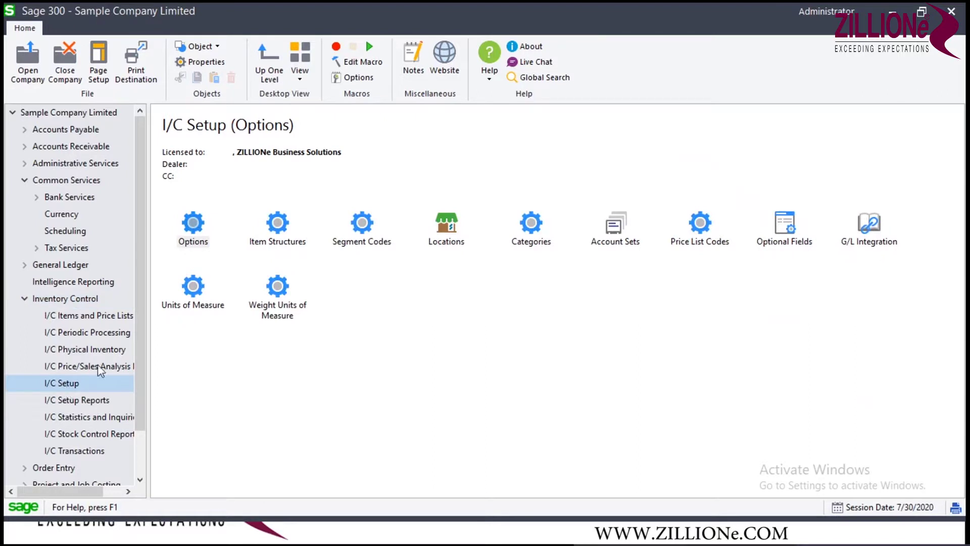
{"action": "double_click", "coordinate": [281, 230]}
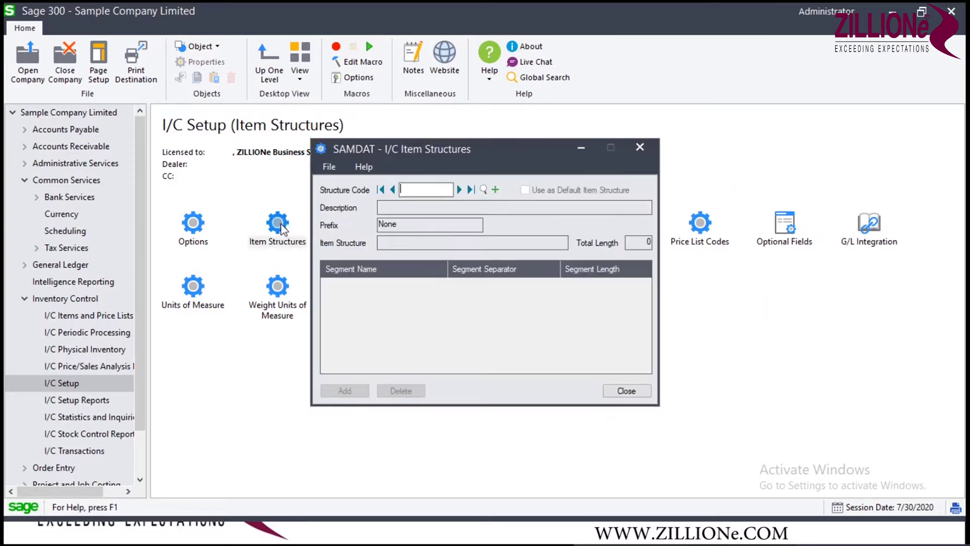
{"action": "left_click", "coordinate": [483, 190]}
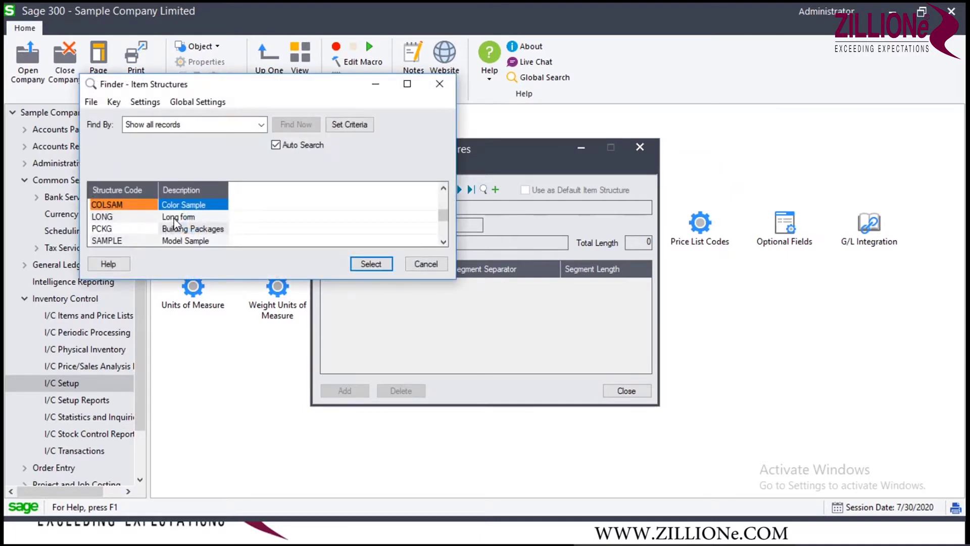
{"action": "left_click", "coordinate": [438, 86]}
{"action": "left_click", "coordinate": [639, 146]}
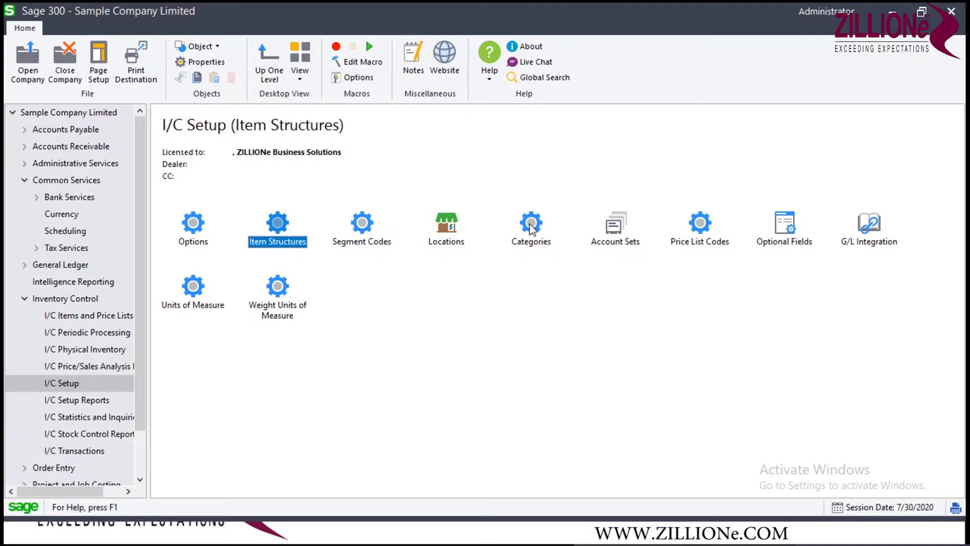
Review the USER account set's costing method and general ledger accounts in the Inventory Control setup.
{"action": "double_click", "coordinate": [619, 231]}
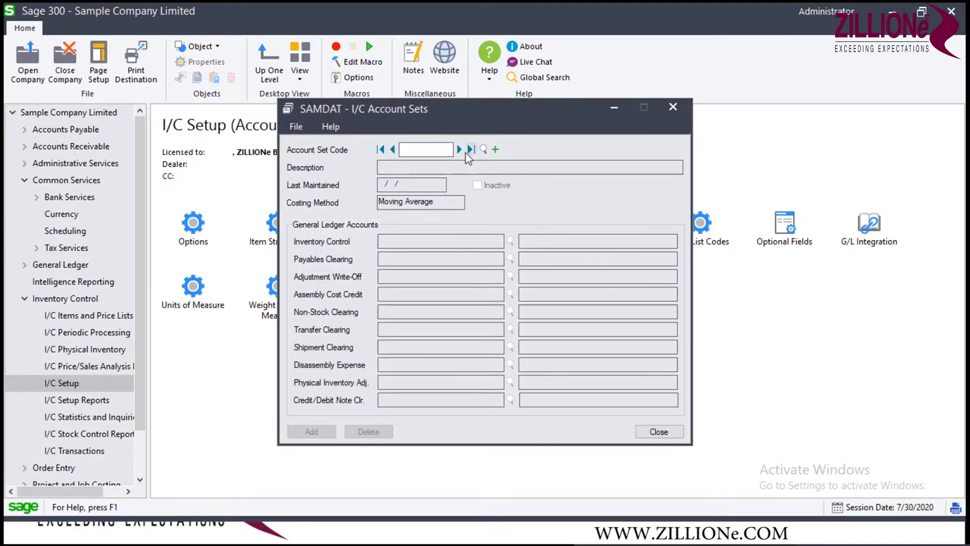
{"action": "left_click", "coordinate": [484, 149]}
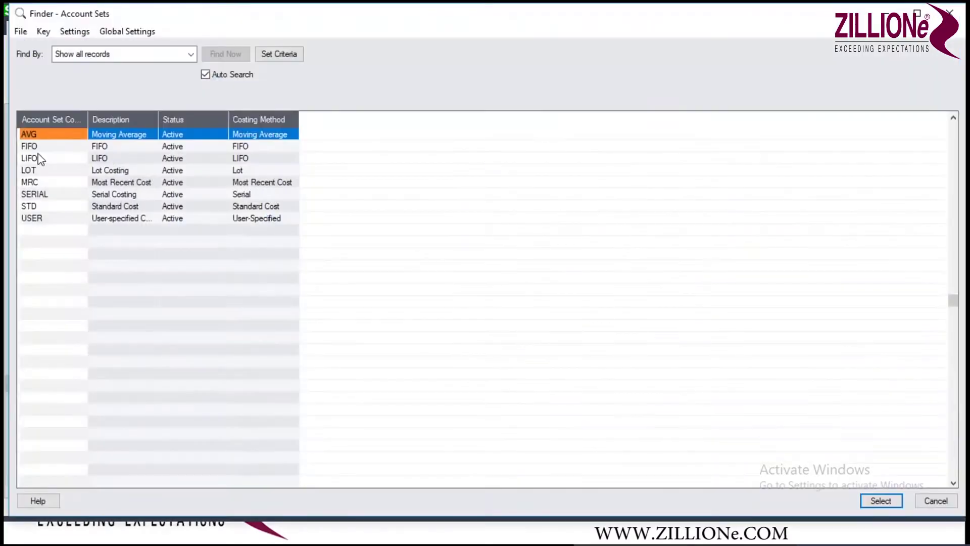
{"action": "double_click", "coordinate": [40, 219]}
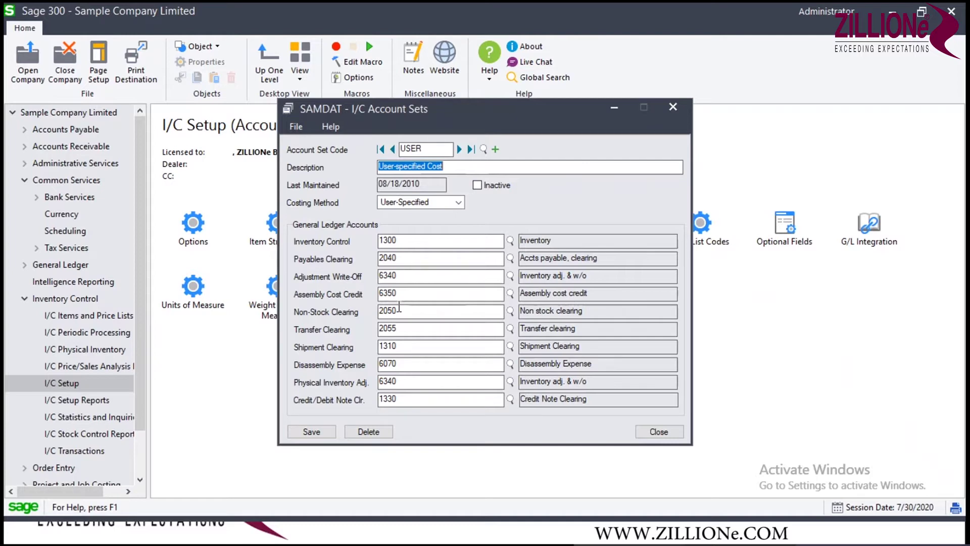
{"action": "left_click", "coordinate": [671, 108]}
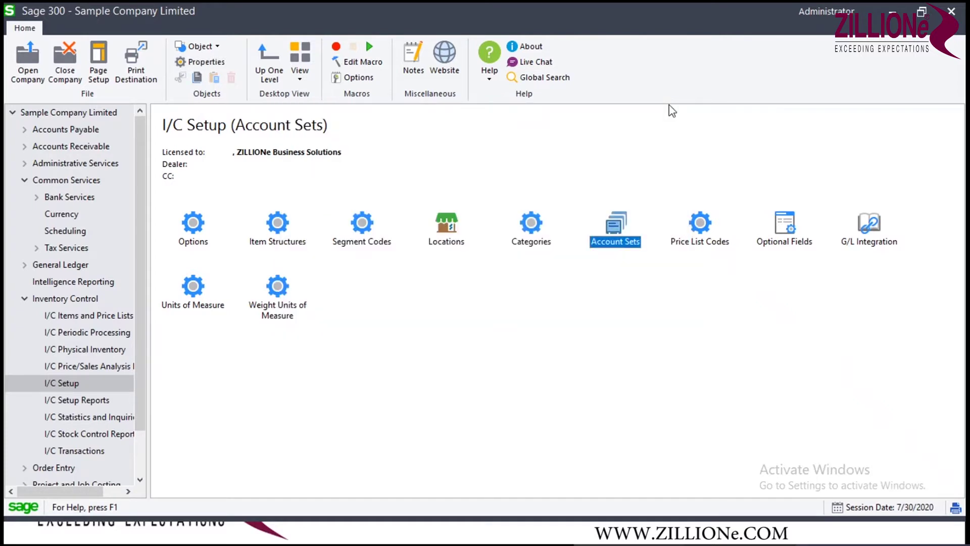
Start a new inventory item numbered LABOUR with the description lABOUR and the structure code LONG.
{"action": "left_click", "coordinate": [121, 317]}
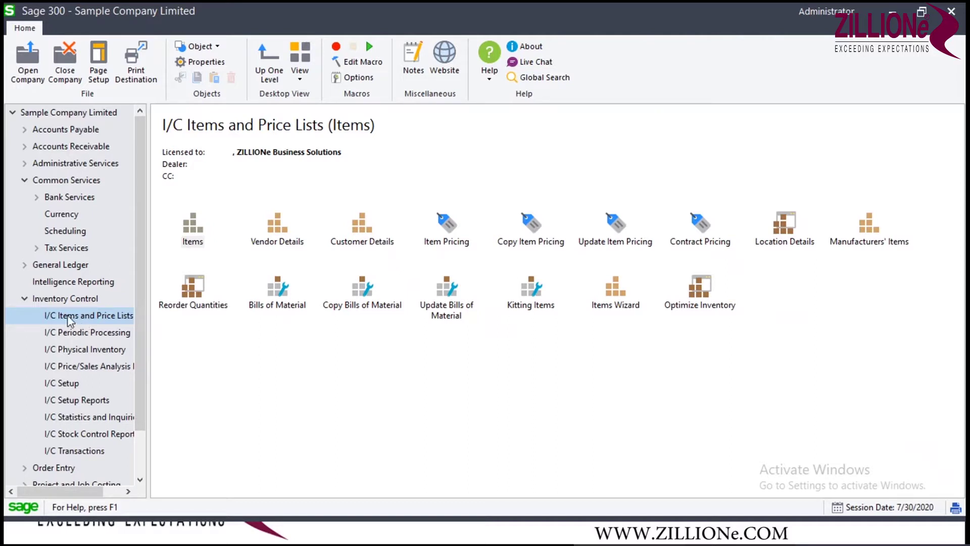
{"action": "double_click", "coordinate": [192, 233]}
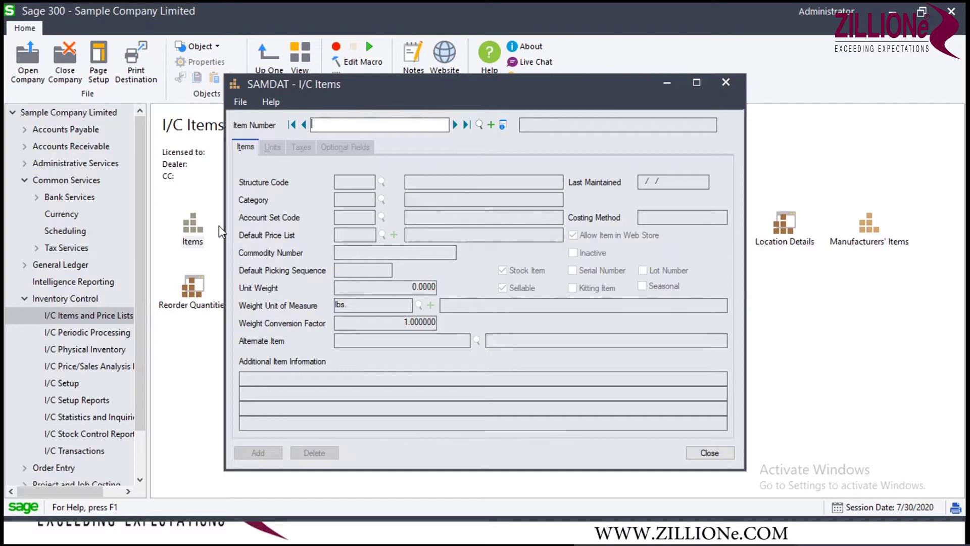
{"action": "type", "text": "LABOUR"}
{"action": "key", "text": "Tab"}
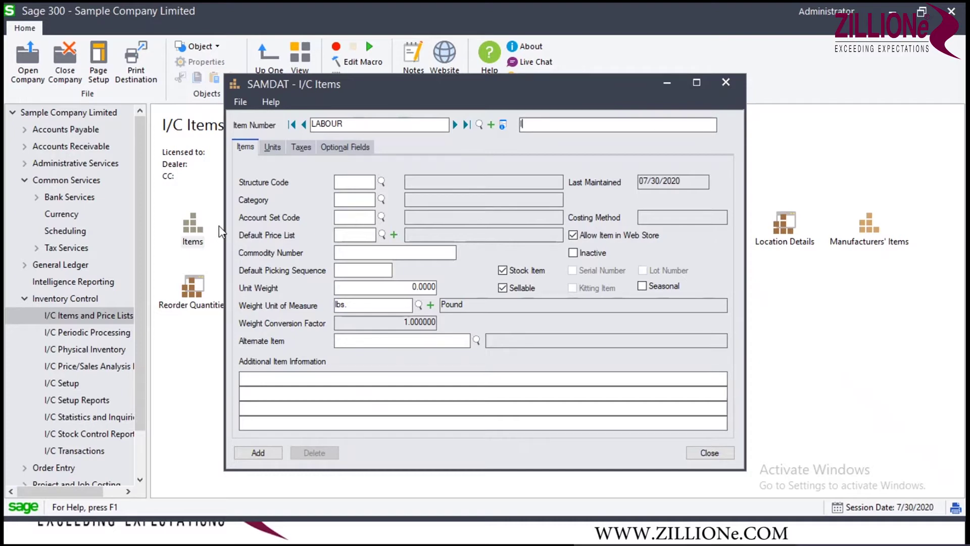
{"action": "type", "text": "lABOUR"}
{"action": "left_click", "coordinate": [382, 182]}
{"action": "double_click", "coordinate": [103, 218]}
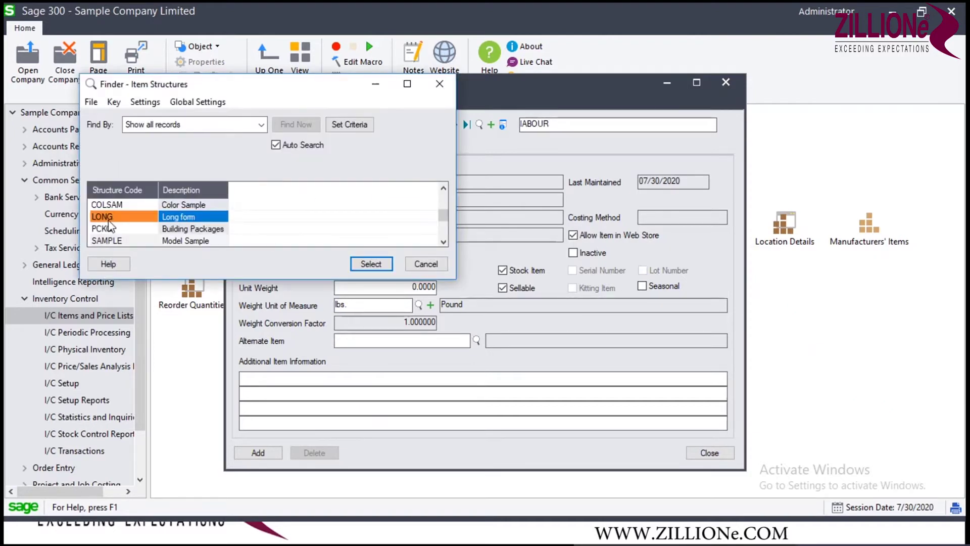
Assign category A1 (Accessories) and the USER account set to the LABOUR item.
{"action": "left_click", "coordinate": [360, 202]}
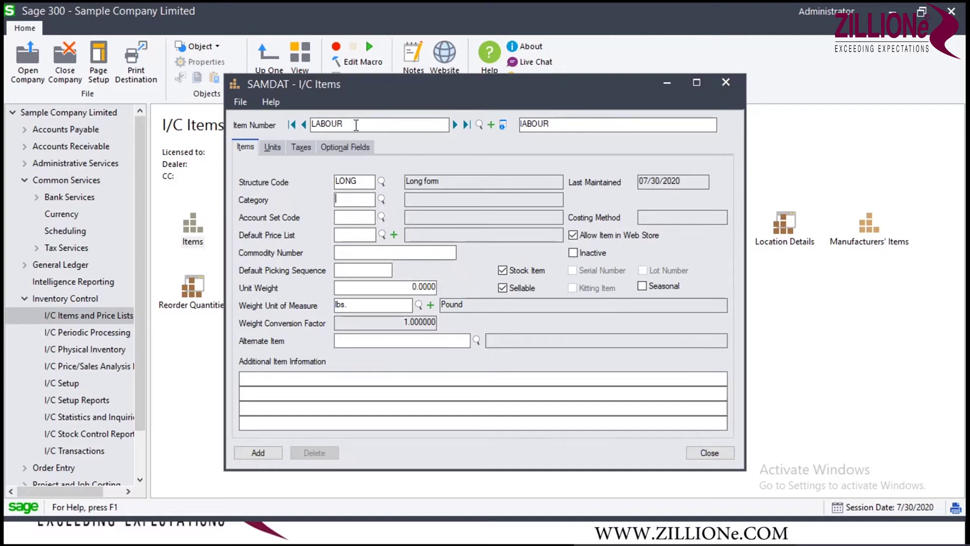
{"action": "left_click", "coordinate": [382, 198]}
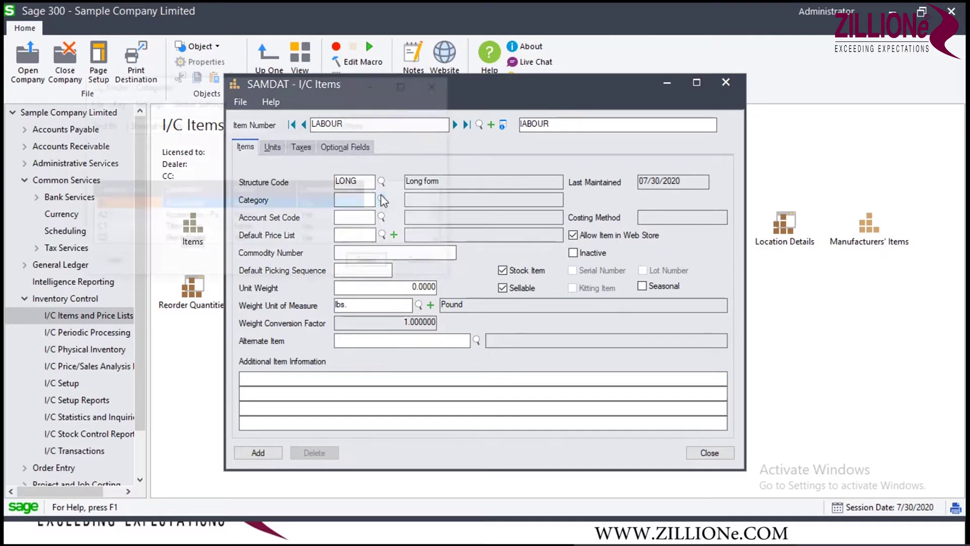
{"action": "double_click", "coordinate": [144, 204]}
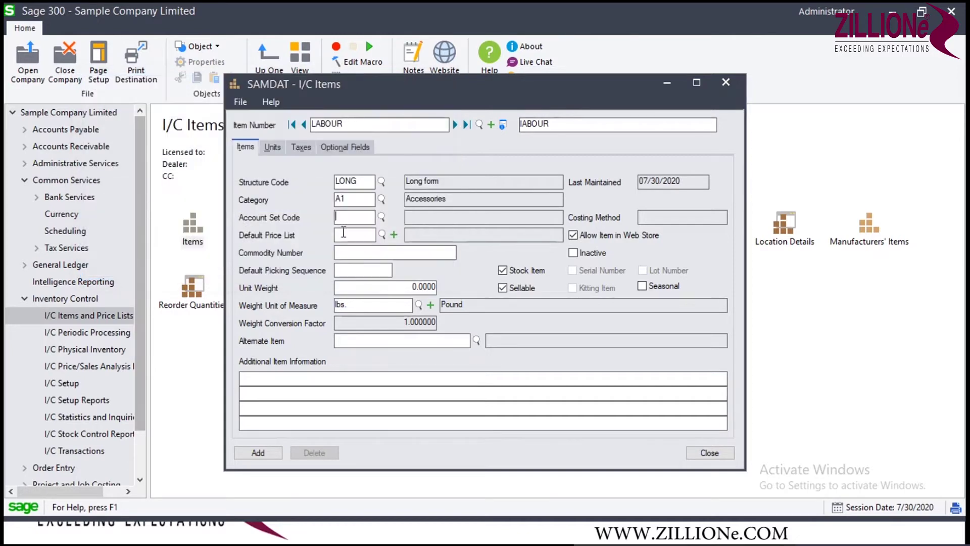
{"action": "left_click", "coordinate": [381, 218]}
{"action": "key", "text": "Down"}
{"action": "key", "text": "Down"}
{"action": "key", "text": "Down"}
{"action": "key", "text": "Down"}
{"action": "key", "text": "Down"}
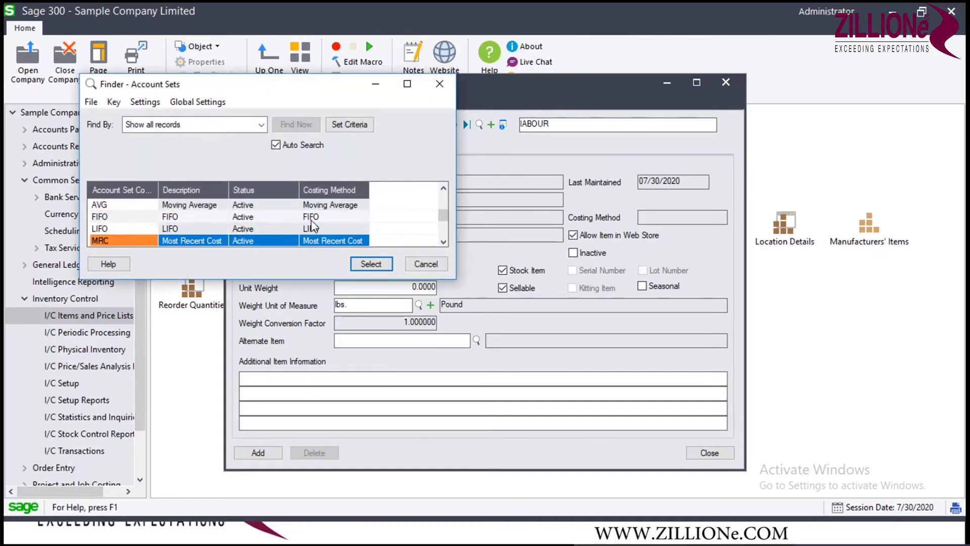
{"action": "double_click", "coordinate": [130, 240]}
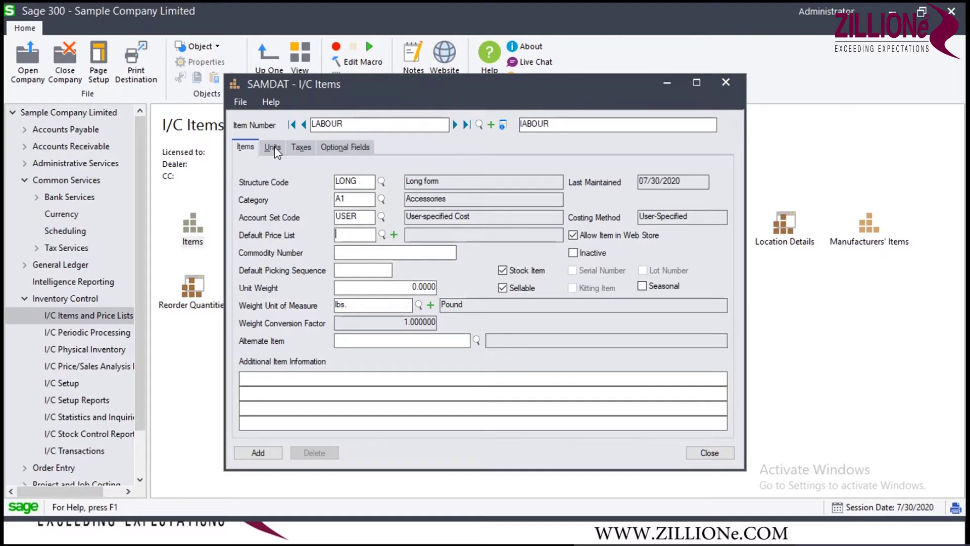
Leave the item form and add Hr as a new unit of measure in the Inventory Control setup.
{"action": "key", "text": "alt+F4"}
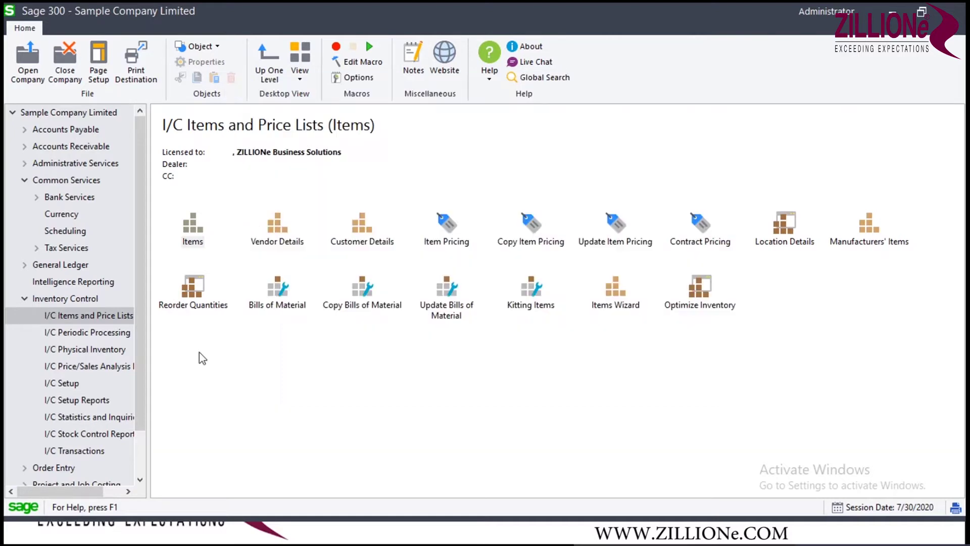
{"action": "left_click", "coordinate": [65, 384]}
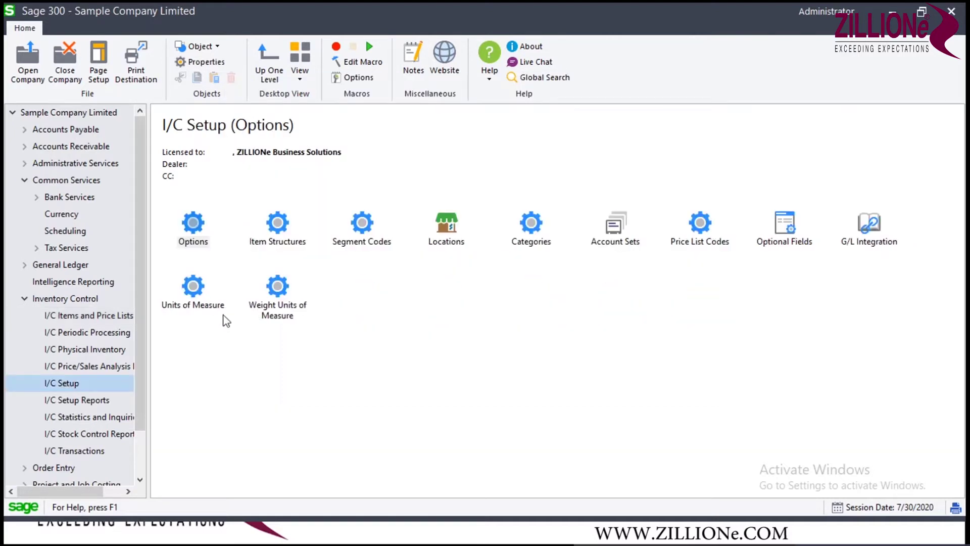
{"action": "double_click", "coordinate": [193, 288]}
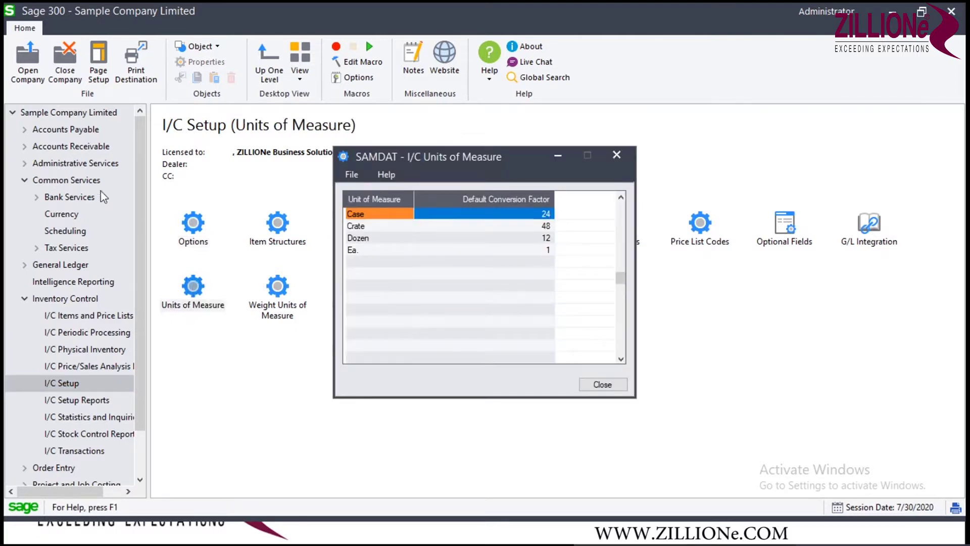
{"action": "left_click", "coordinate": [362, 251]}
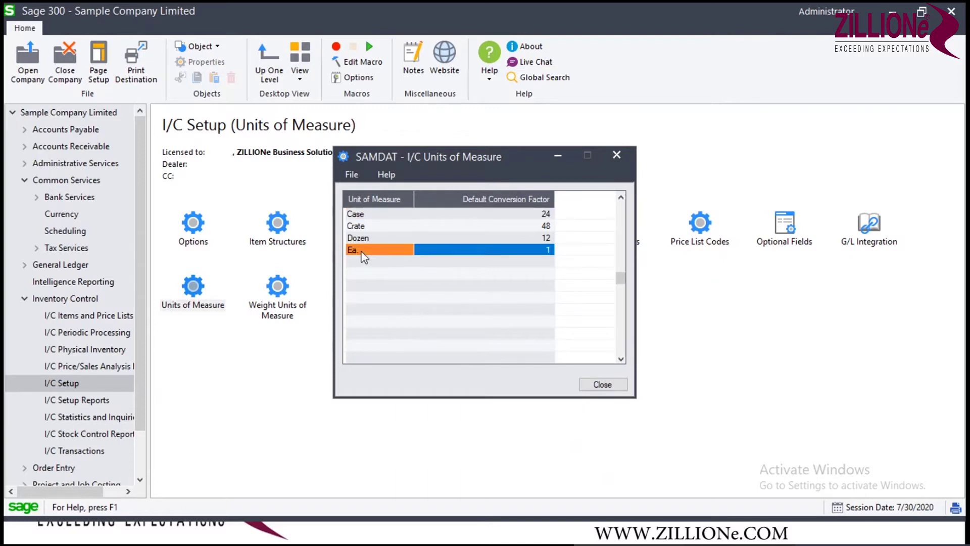
{"action": "key", "text": "Down"}
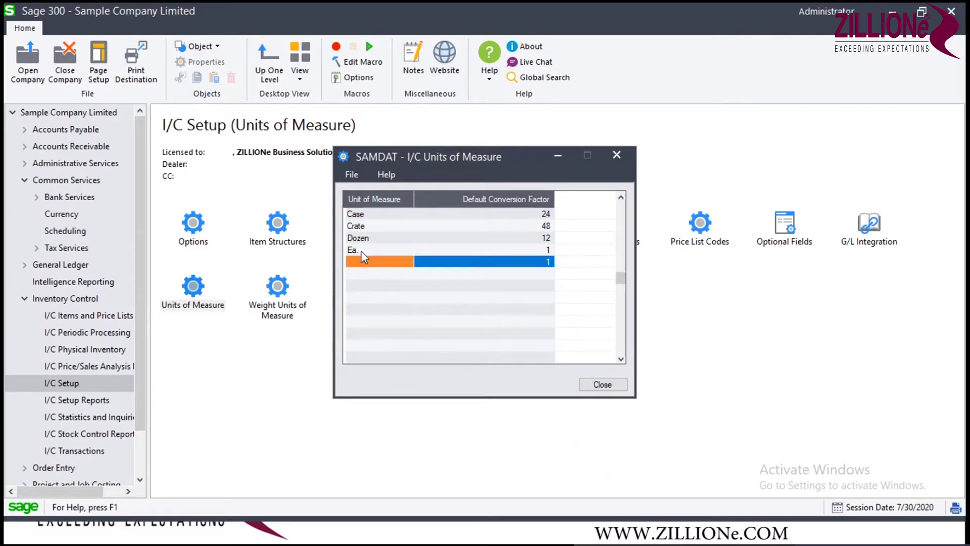
{"action": "left_click", "coordinate": [373, 262]}
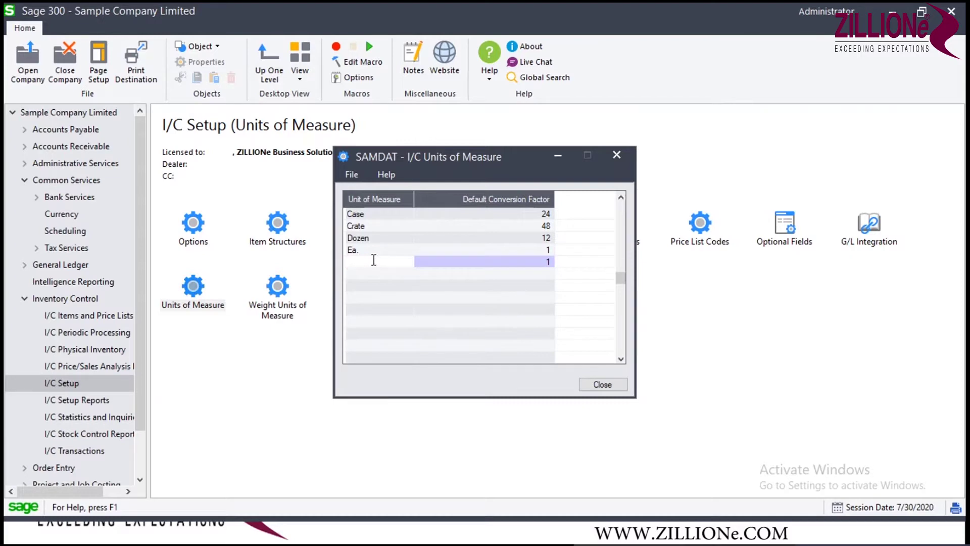
{"action": "type", "text": "hR"}
{"action": "key", "text": "BackSpace"}
{"action": "key", "text": "BackSpace"}
{"action": "type", "text": "Hr"}
{"action": "left_click", "coordinate": [502, 292]}
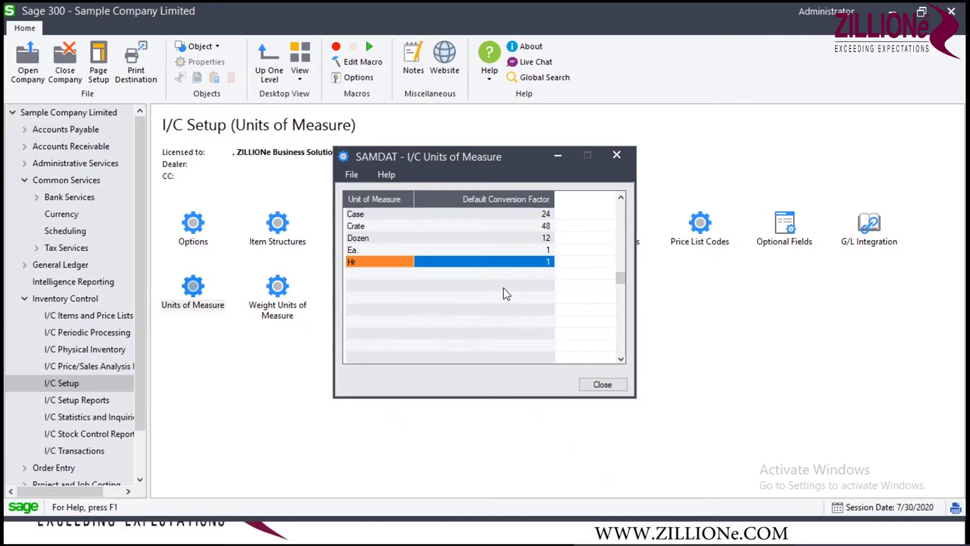
{"action": "left_click", "coordinate": [612, 386]}
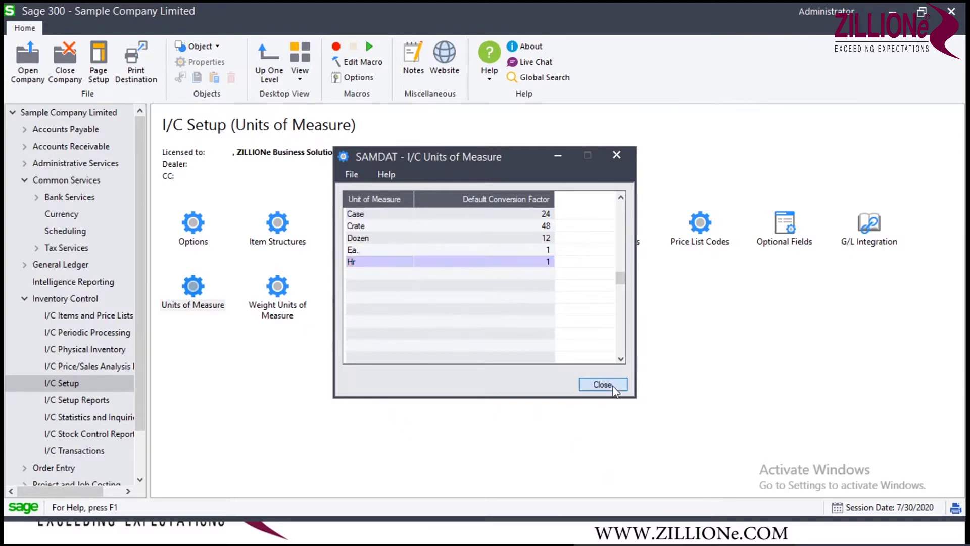
Return to the LABOUR item and add Hr as its unit of measure, making it the stocking unit.
{"action": "left_click", "coordinate": [117, 317]}
{"action": "double_click", "coordinate": [192, 225]}
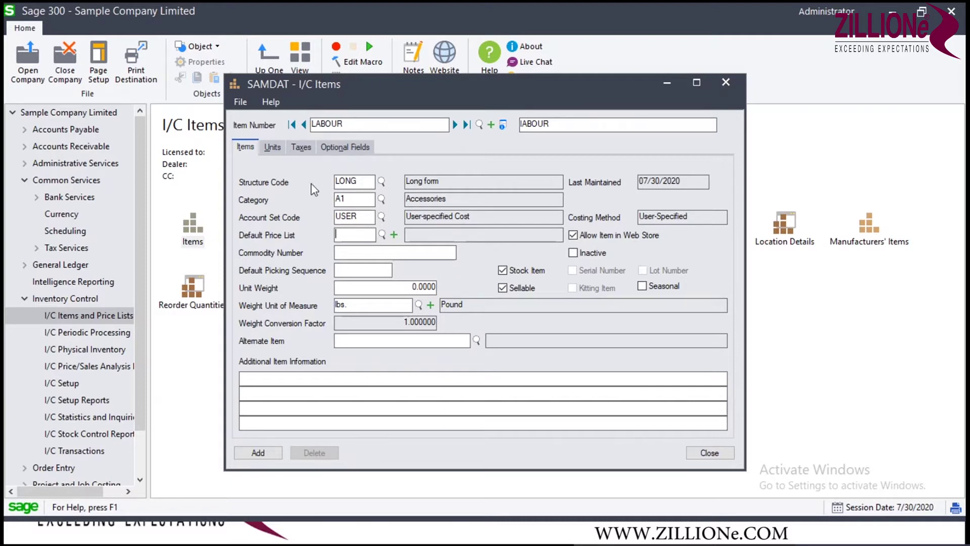
{"action": "left_click", "coordinate": [272, 147]}
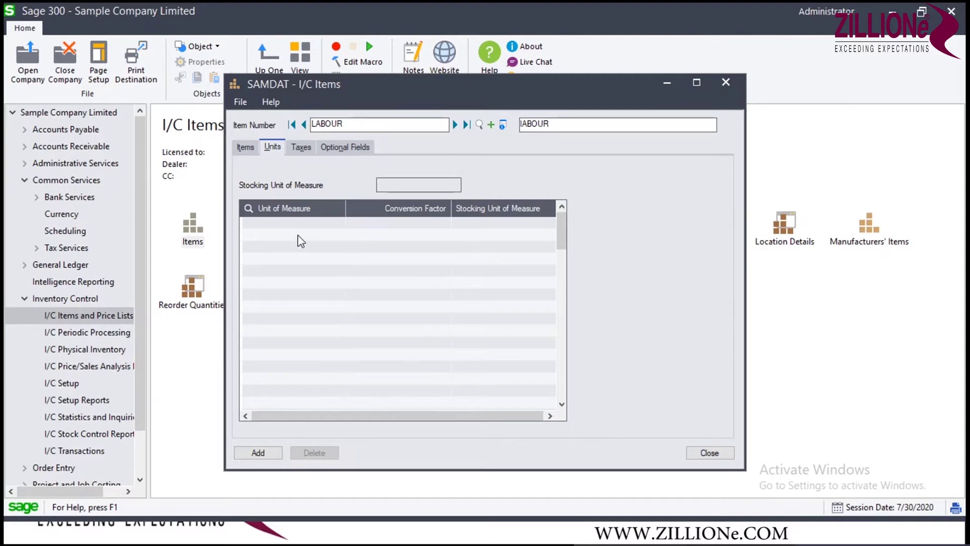
{"action": "left_click", "coordinate": [286, 224]}
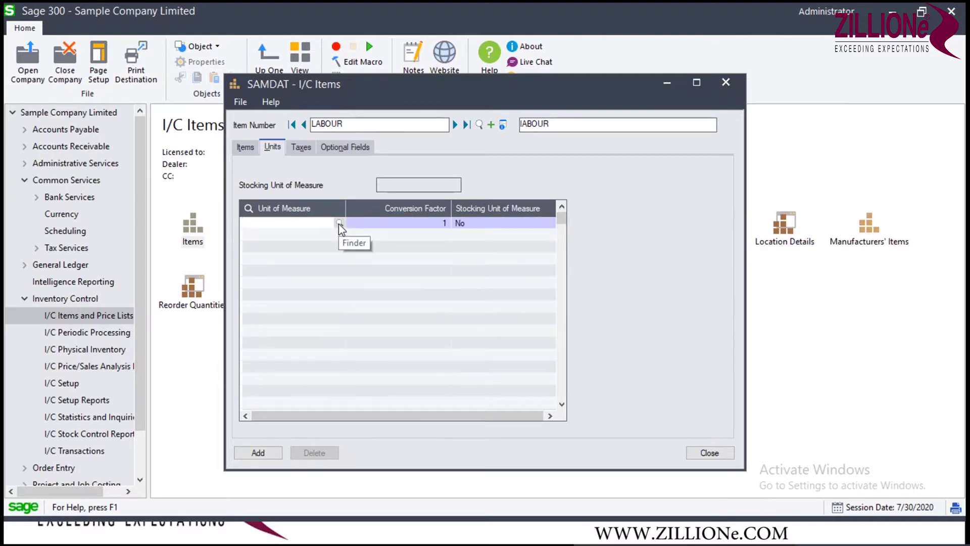
{"action": "left_click", "coordinate": [338, 223]}
{"action": "left_click", "coordinate": [160, 232]}
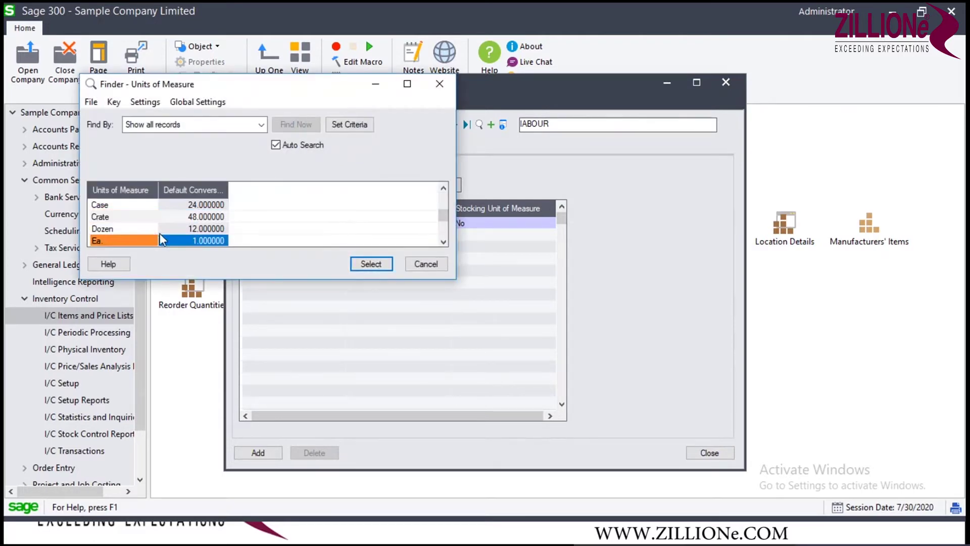
{"action": "double_click", "coordinate": [126, 241]}
{"action": "left_click", "coordinate": [468, 223]}
{"action": "double_click", "coordinate": [471, 224]}
{"action": "left_click", "coordinate": [319, 261]}
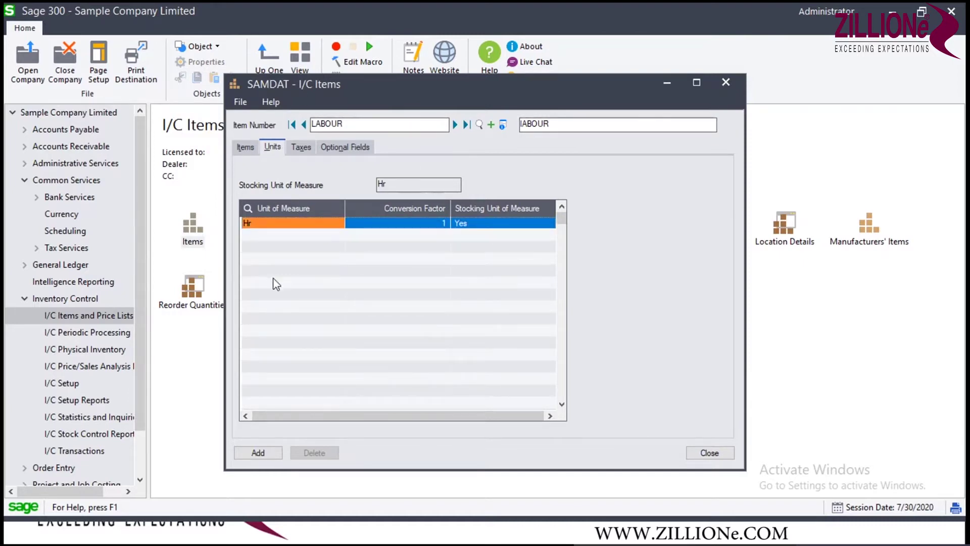
Mark the LABOUR item as non-stock and add it to the inventory items.
{"action": "left_click", "coordinate": [249, 147]}
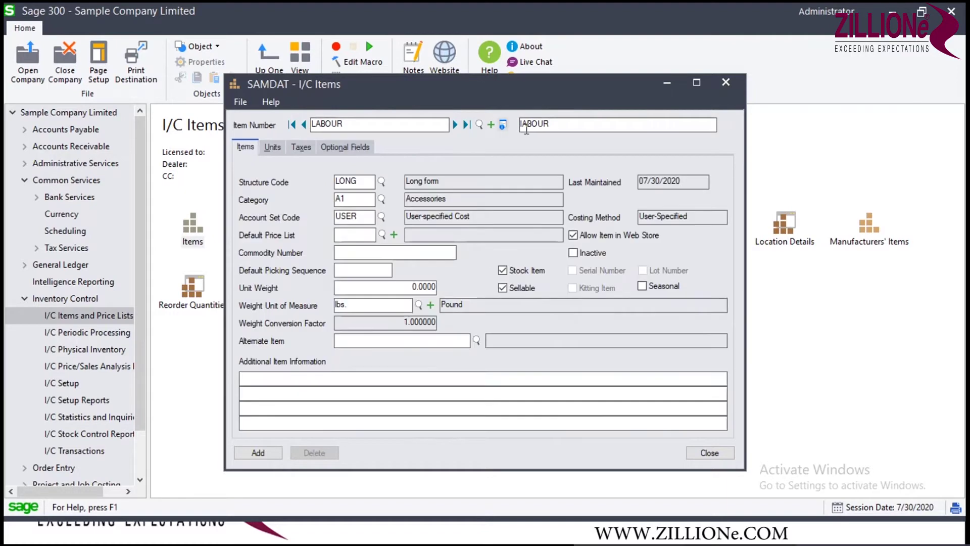
{"action": "left_click", "coordinate": [504, 272]}
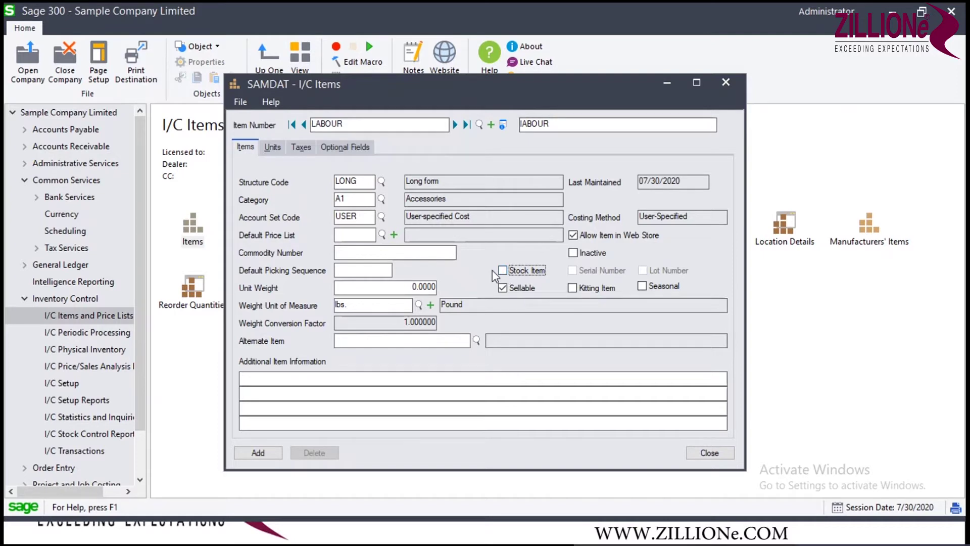
{"action": "left_click", "coordinate": [257, 452]}
Review the added labour item's number, units of measure and general item settings.
{"action": "left_click", "coordinate": [372, 123]}
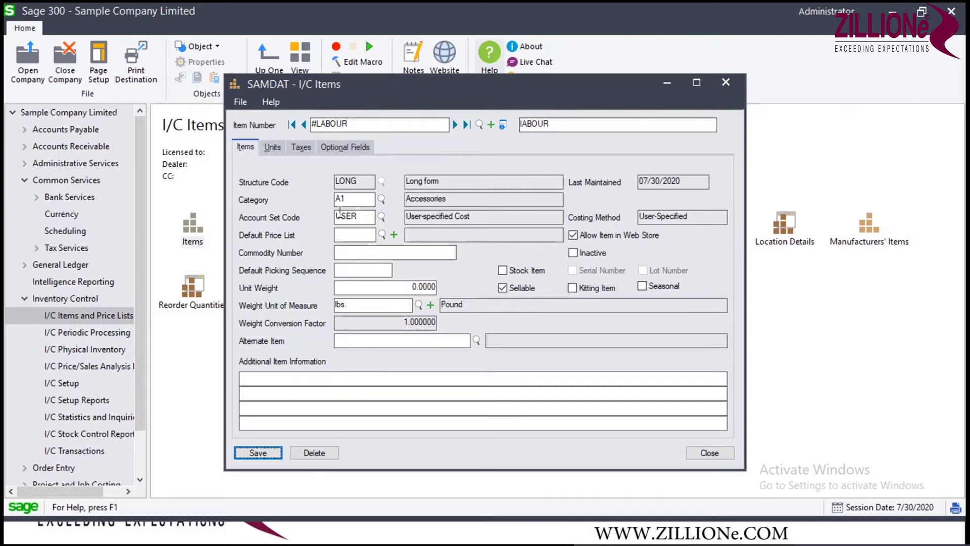
{"action": "left_click", "coordinate": [272, 147]}
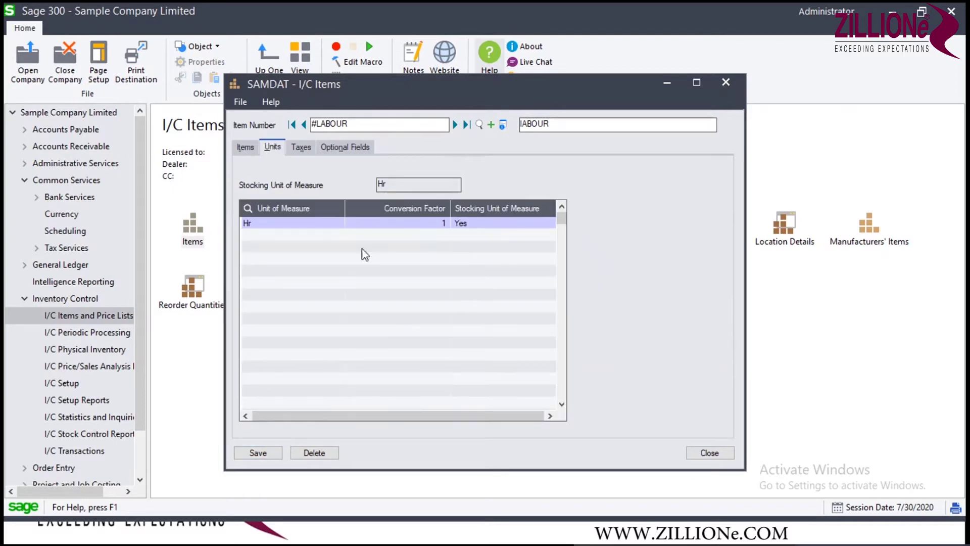
{"action": "left_click", "coordinate": [246, 147]}
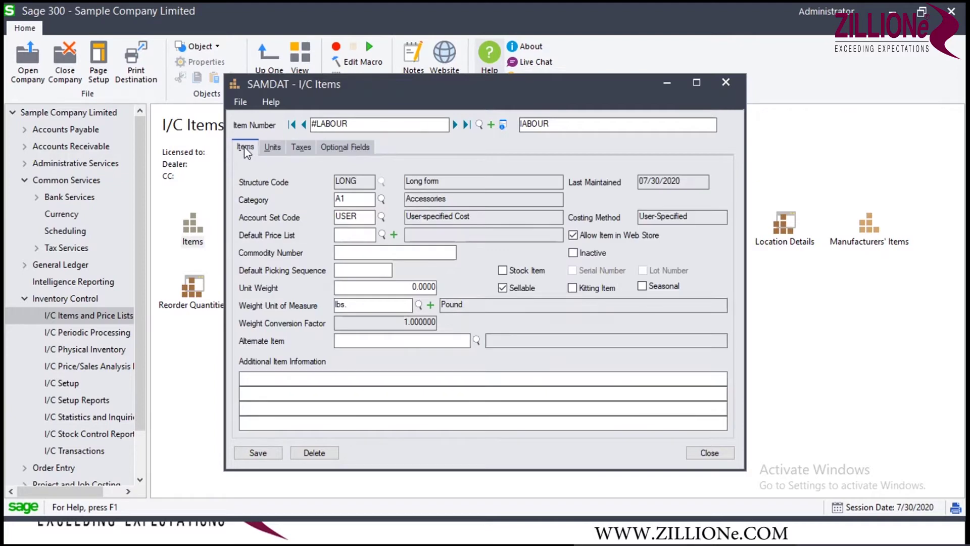
Save and close the LABOUR item, and open Purchase Order Entry from the Purchase Orders transactions.
{"action": "left_click", "coordinate": [258, 452]}
{"action": "left_click", "coordinate": [703, 453]}
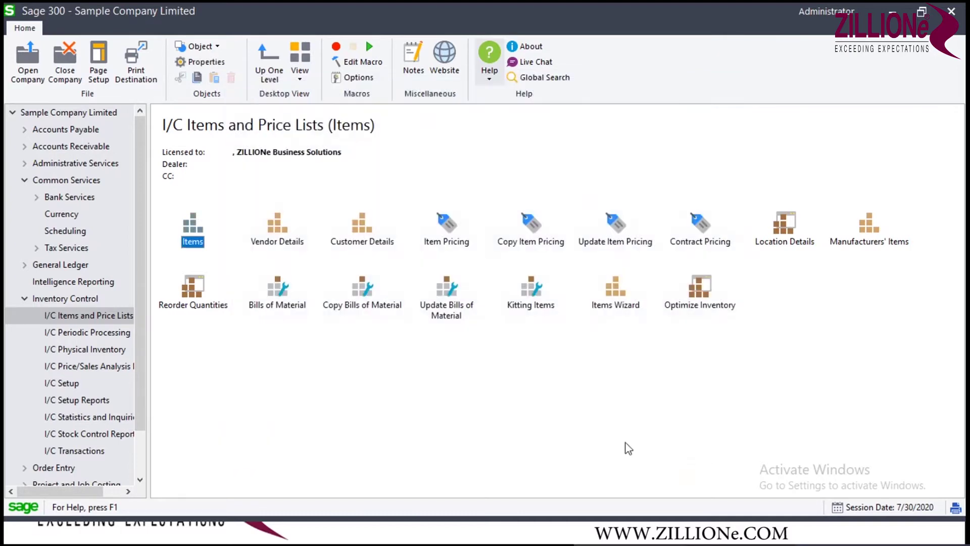
{"action": "scroll", "coordinate": [132, 391], "scroll_direction": "down", "scroll_amount": 1}
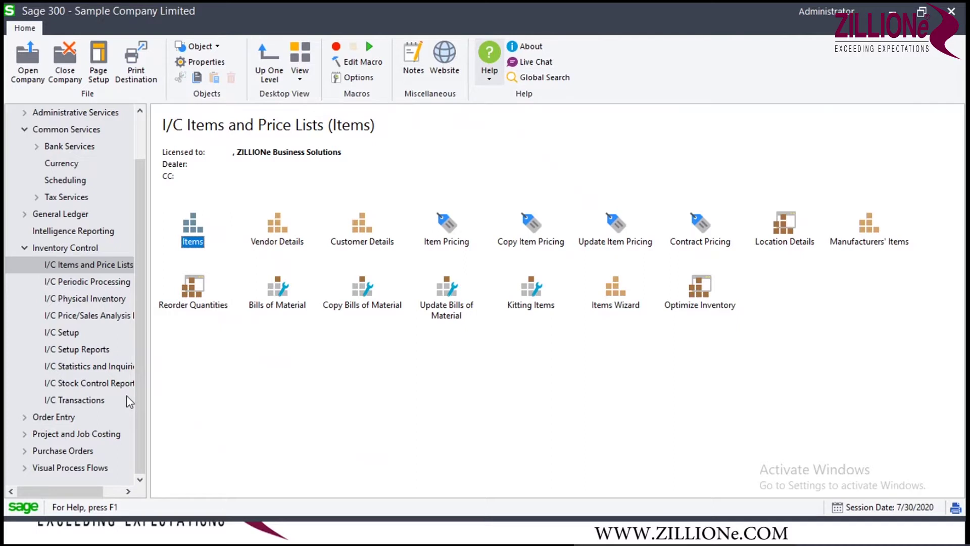
{"action": "left_click", "coordinate": [24, 451]}
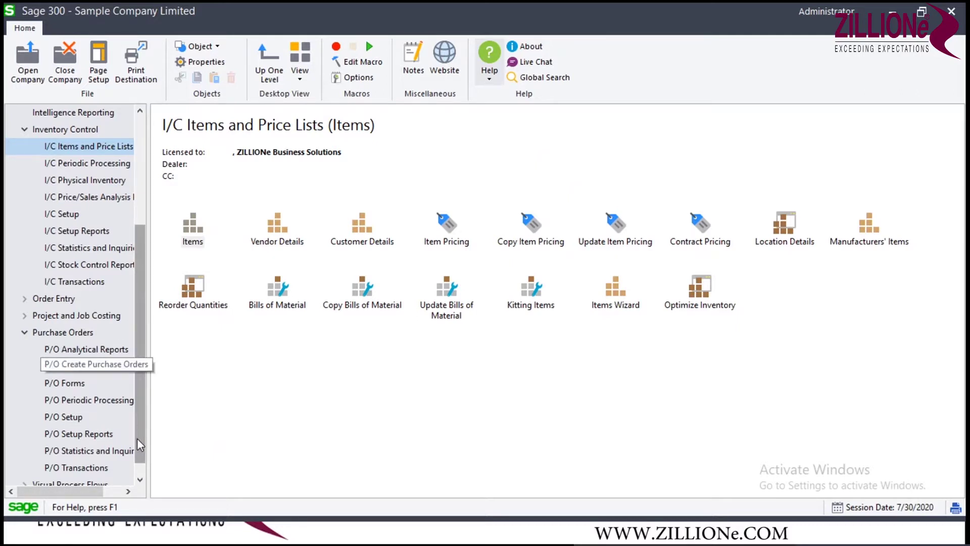
{"action": "left_click", "coordinate": [91, 468]}
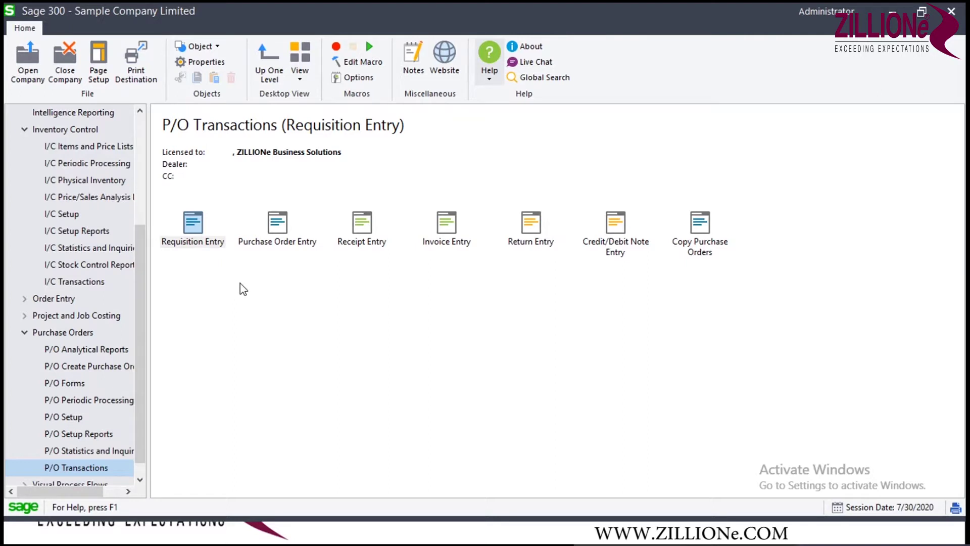
{"action": "left_click", "coordinate": [278, 225]}
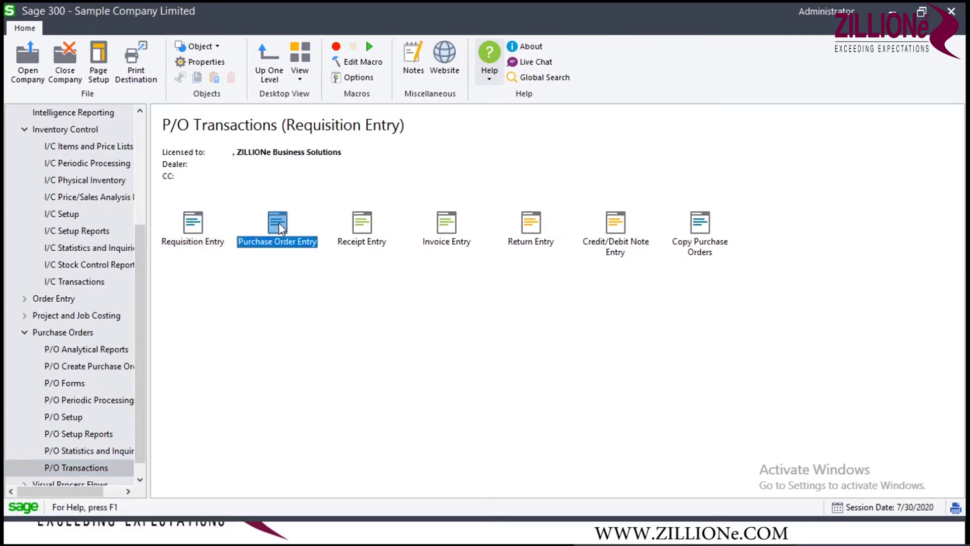
{"action": "double_click", "coordinate": [278, 225]}
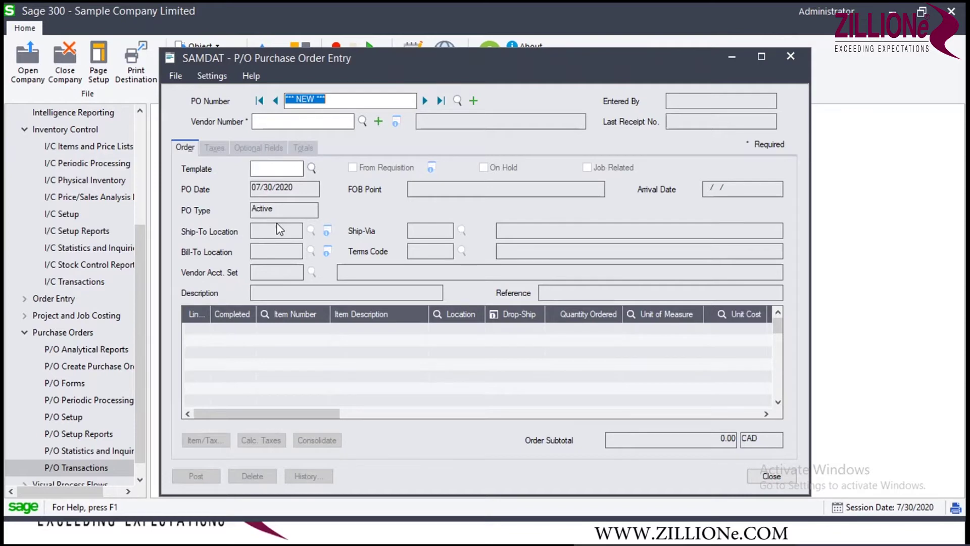
Assign the vendor Chloride Systems to the new purchase order and set its arrival date to 07/30/2020.
{"action": "left_click", "coordinate": [303, 122]}
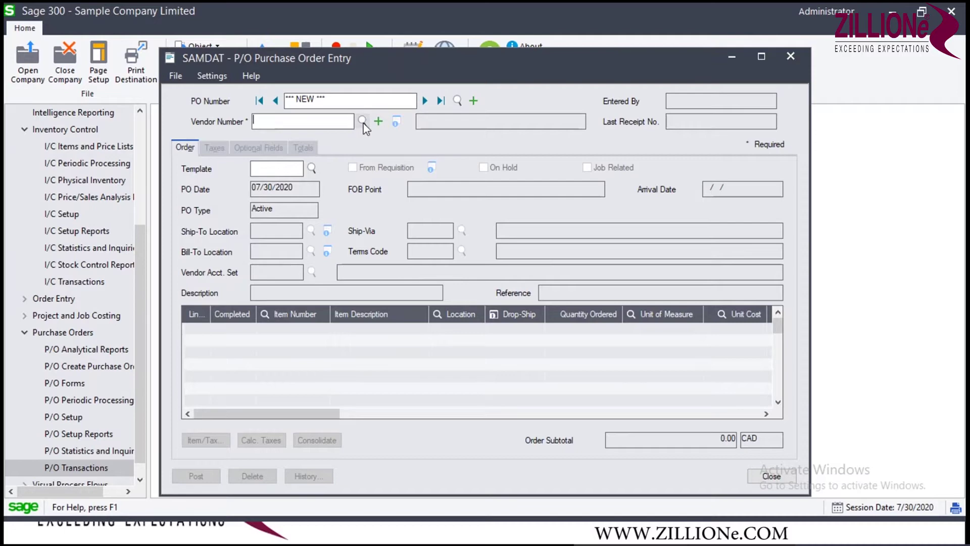
{"action": "left_click", "coordinate": [362, 123]}
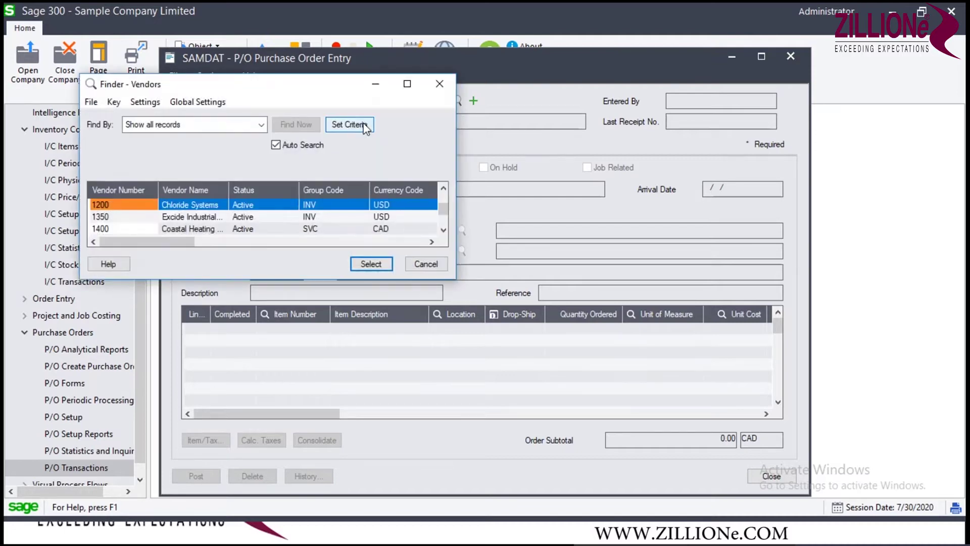
{"action": "left_click", "coordinate": [120, 208]}
{"action": "double_click", "coordinate": [120, 208]}
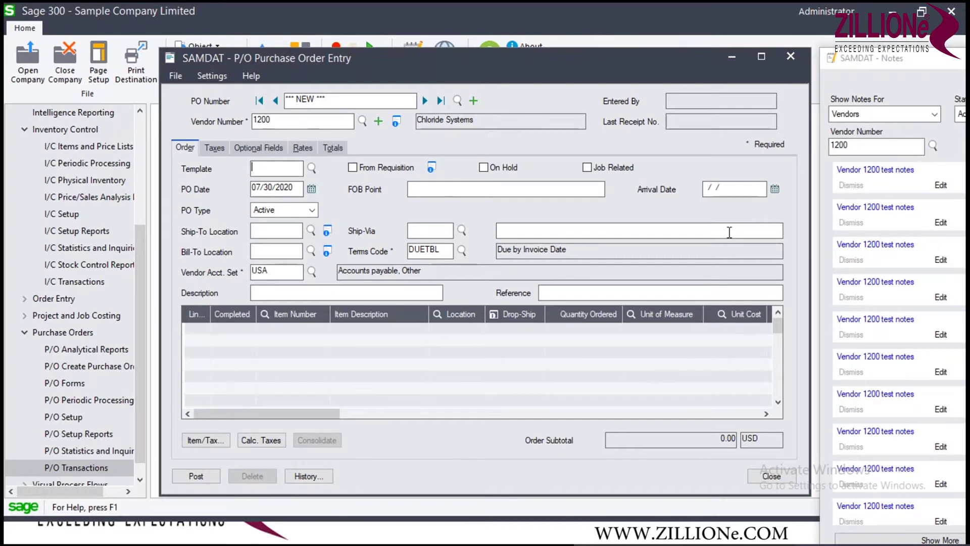
{"action": "left_click", "coordinate": [774, 190]}
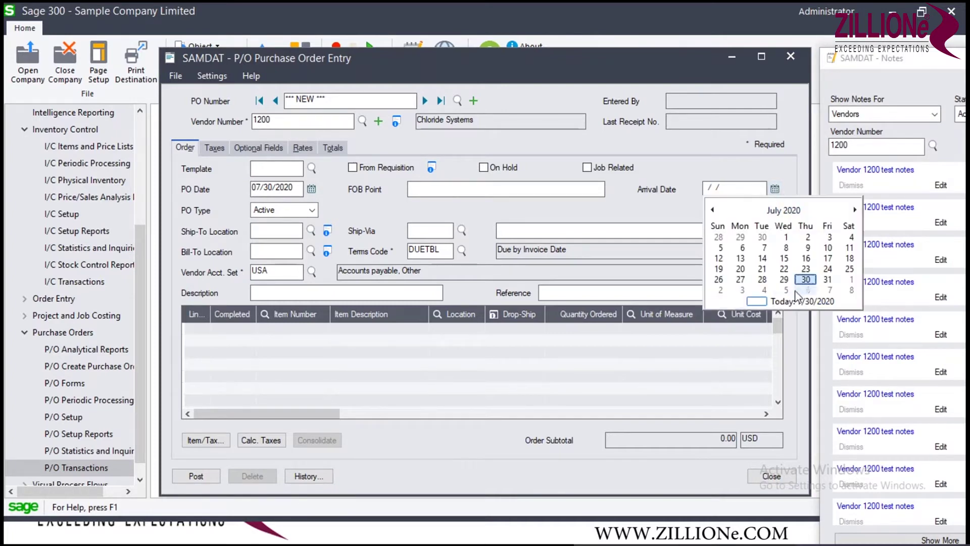
{"action": "left_click", "coordinate": [765, 303]}
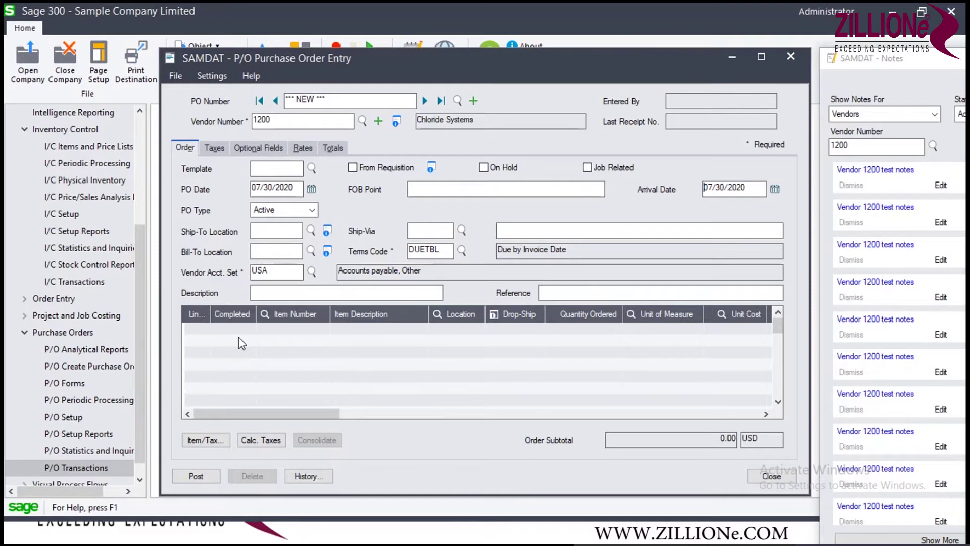
Start the first order line and filter the item finder for descriptions containing Lab.
{"action": "left_click", "coordinate": [294, 335]}
{"action": "left_click", "coordinate": [296, 329]}
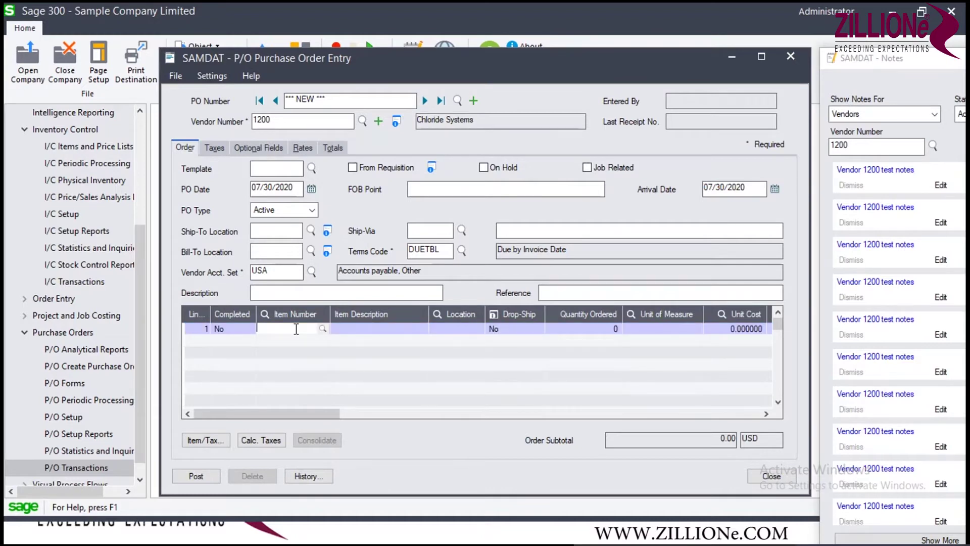
{"action": "left_click", "coordinate": [323, 328]}
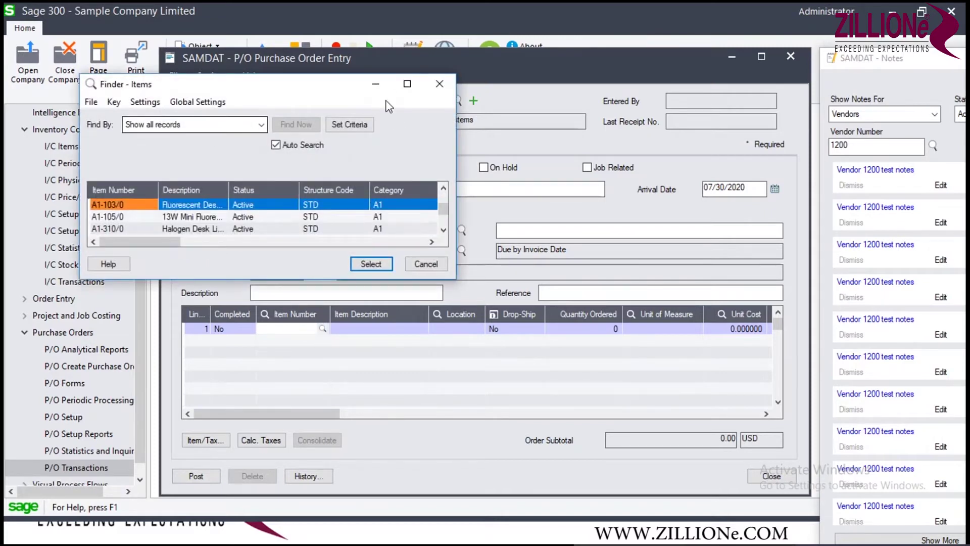
{"action": "left_click", "coordinate": [407, 84]}
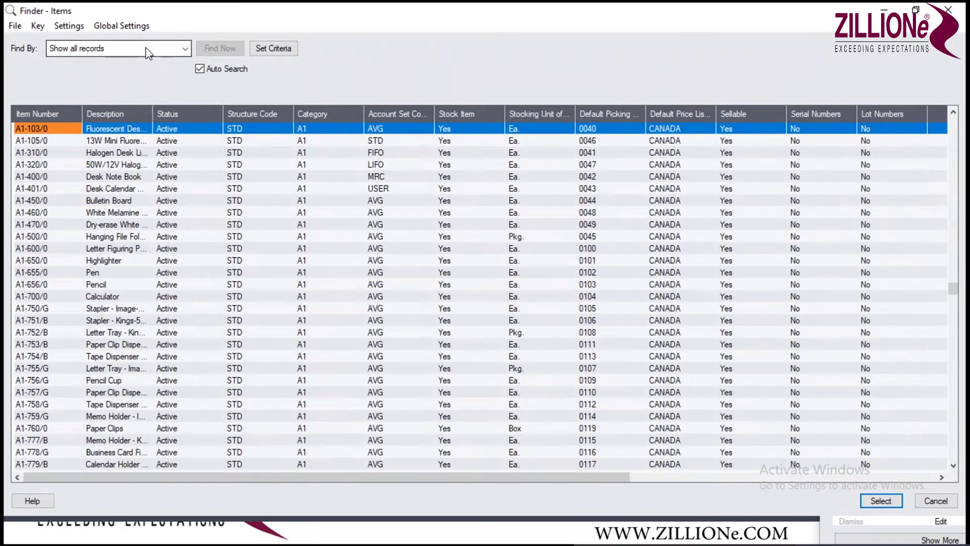
{"action": "left_click", "coordinate": [149, 48]}
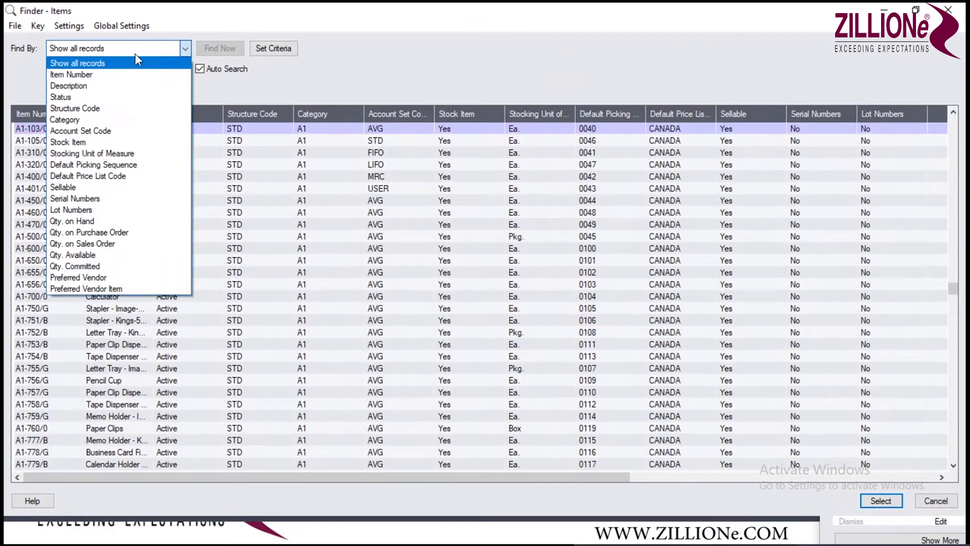
{"action": "left_click", "coordinate": [84, 85]}
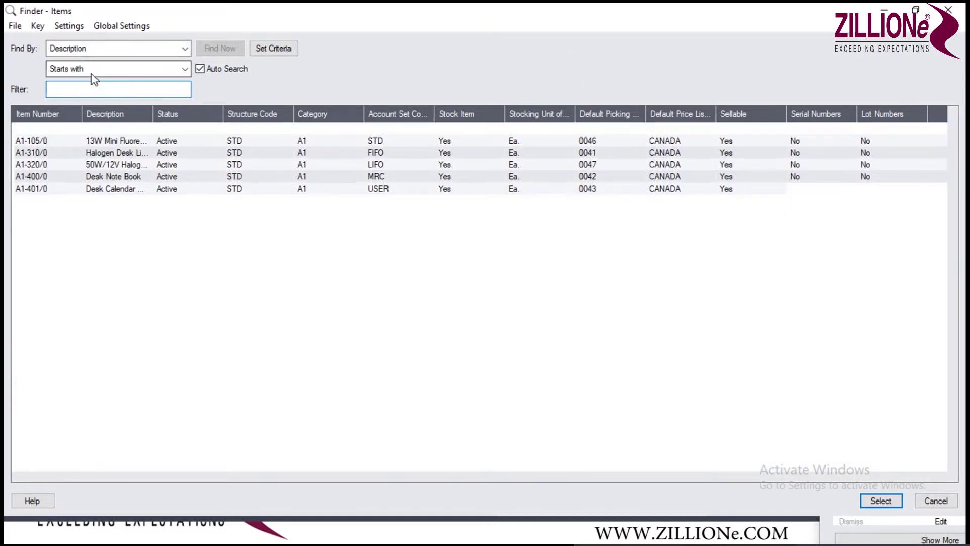
{"action": "left_click", "coordinate": [92, 74]}
{"action": "left_click", "coordinate": [72, 92]}
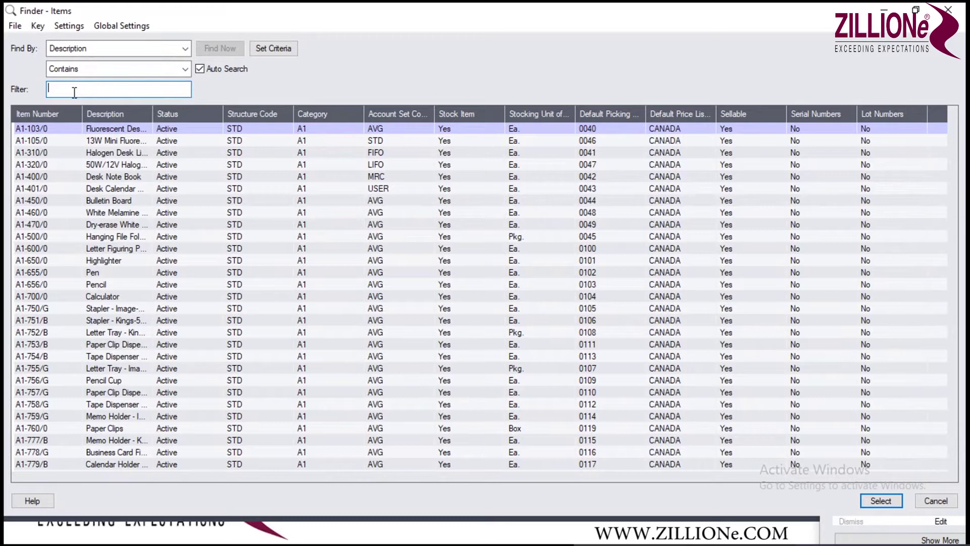
{"action": "left_click", "coordinate": [74, 92]}
{"action": "type", "text": "La"}
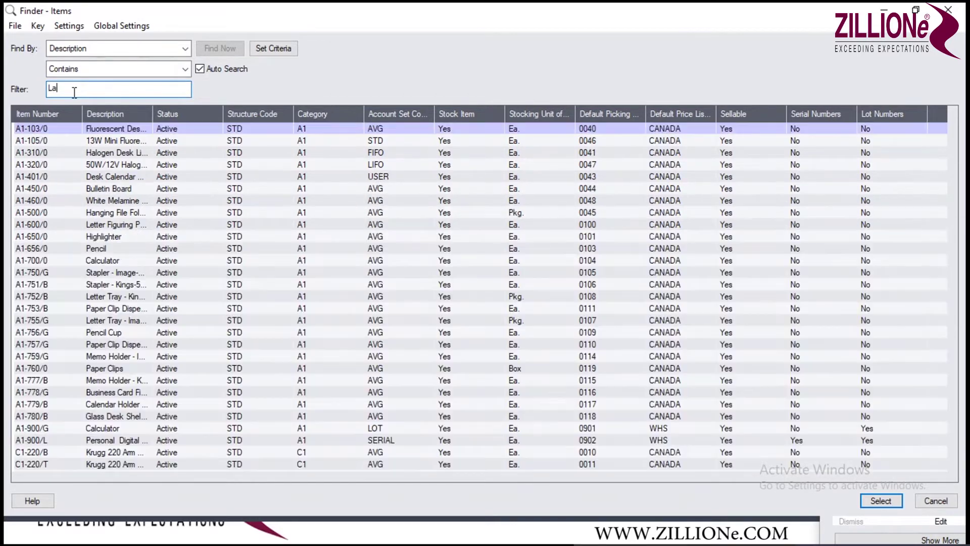
{"action": "type", "text": "b"}
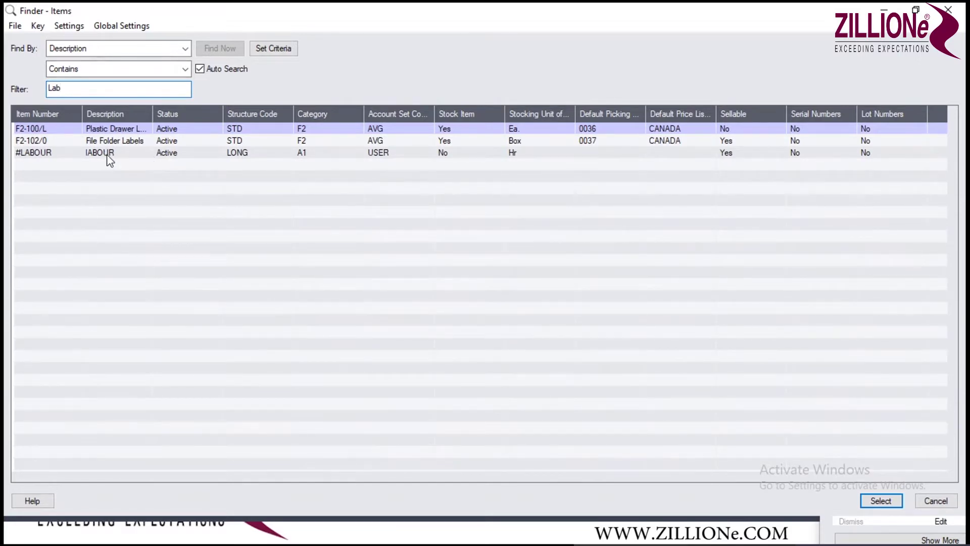
Put the #LABOUR item on the first order line and dismiss the unit cost warning.
{"action": "double_click", "coordinate": [107, 155]}
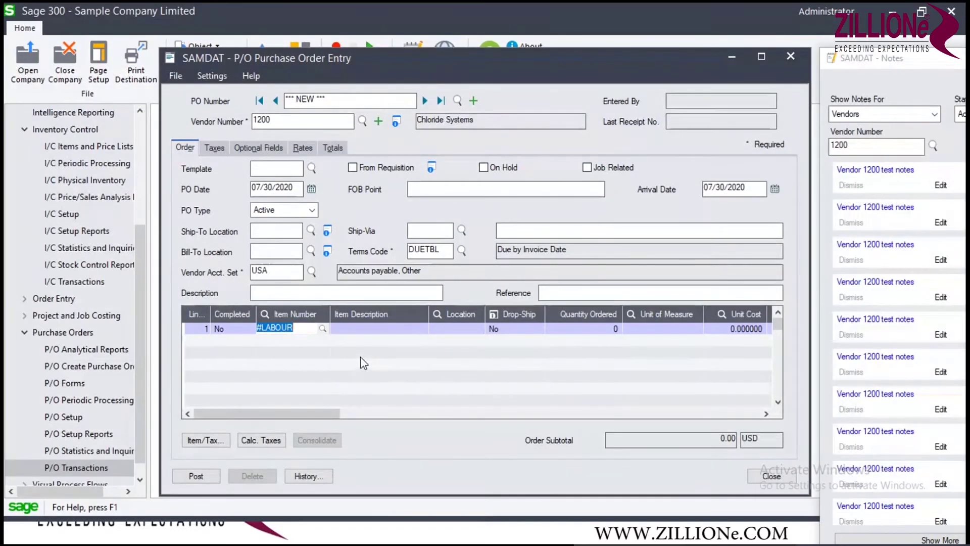
{"action": "key", "text": "Tab"}
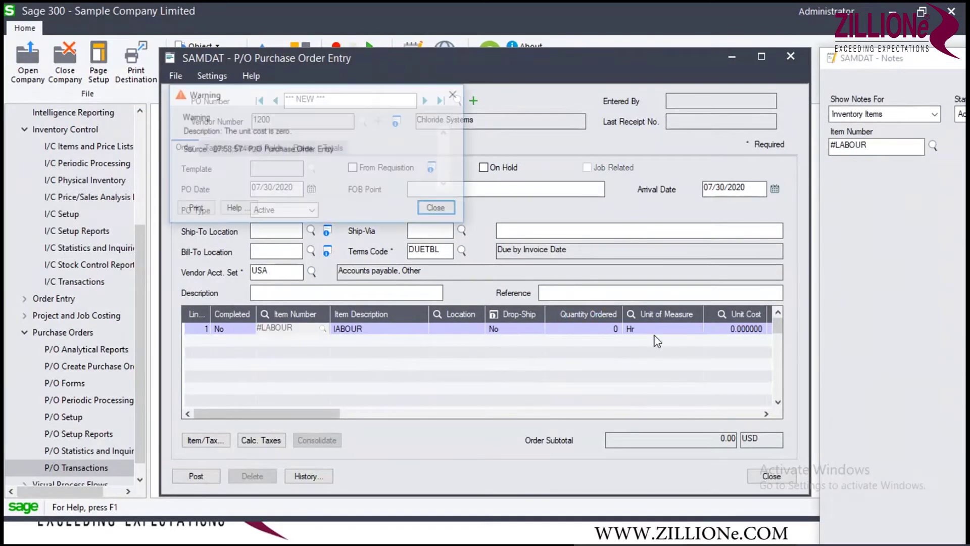
{"action": "left_click", "coordinate": [434, 208]}
Set the labour line's unit cost to 1,000 and its quantity ordered to 1.
{"action": "left_click_drag", "start_coordinate": [291, 417], "coordinate": [331, 418]}
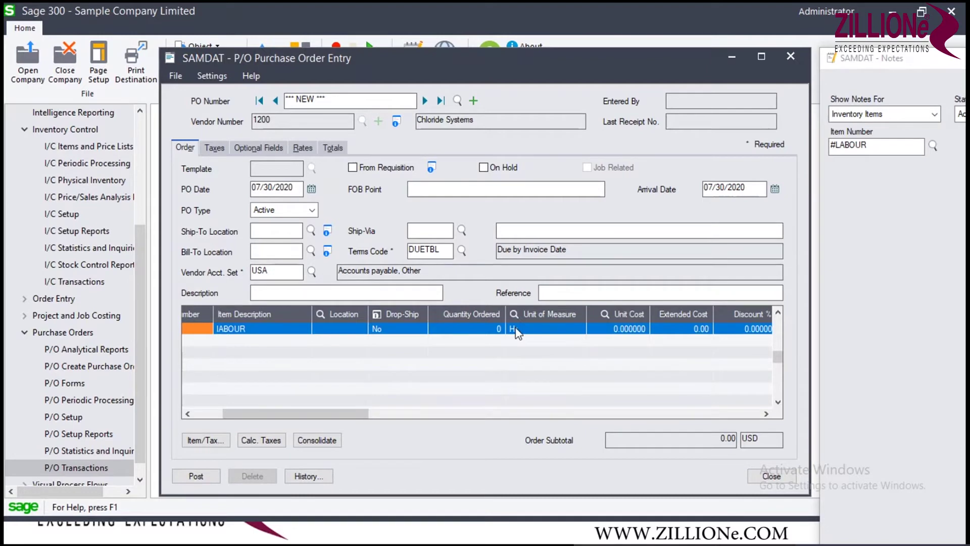
{"action": "left_click", "coordinate": [610, 329]}
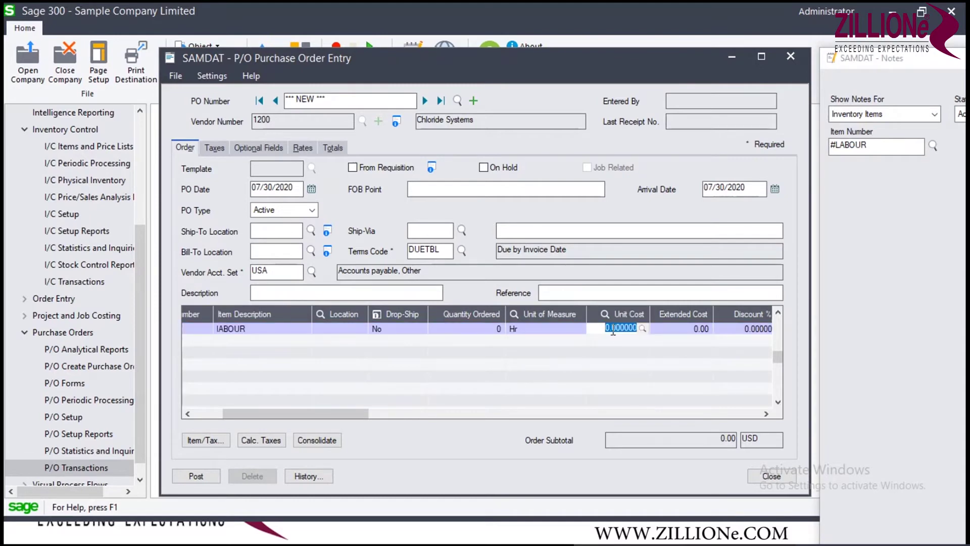
{"action": "type", "text": "1,000"}
{"action": "key", "text": "Return"}
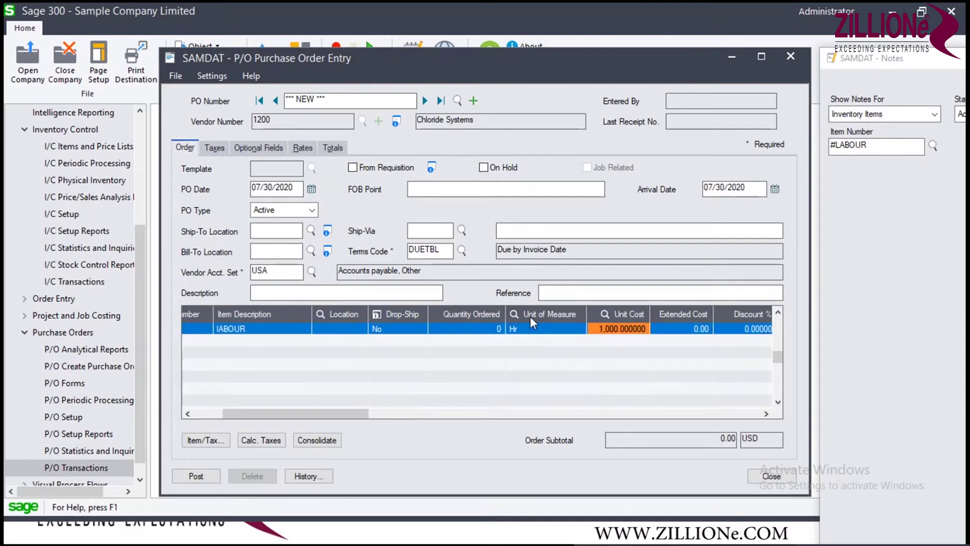
{"action": "left_click", "coordinate": [496, 329]}
{"action": "type", "text": "1"}
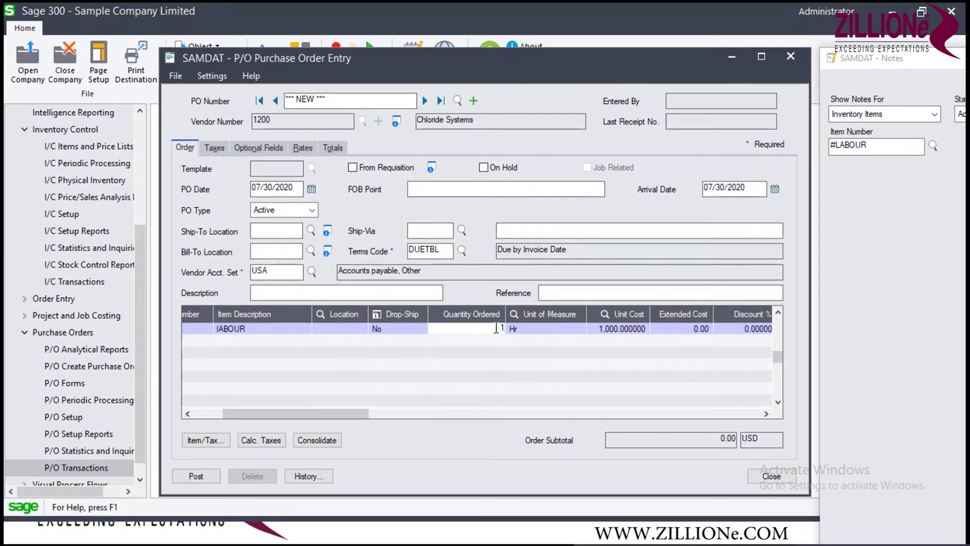
{"action": "key", "text": "Return"}
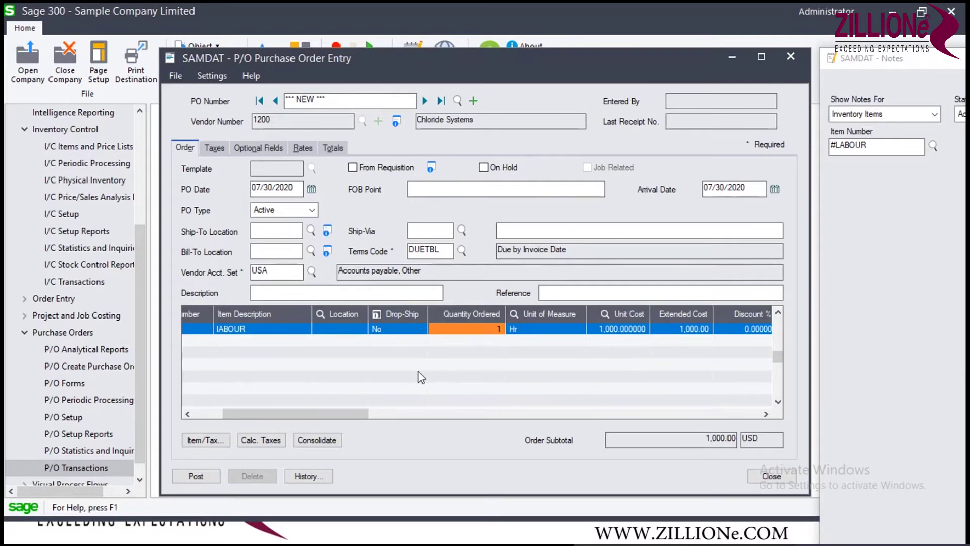
Check the labour line's non-stock clearing account, and post the purchase order without printing it.
{"action": "left_click_drag", "start_coordinate": [353, 416], "coordinate": [457, 409]}
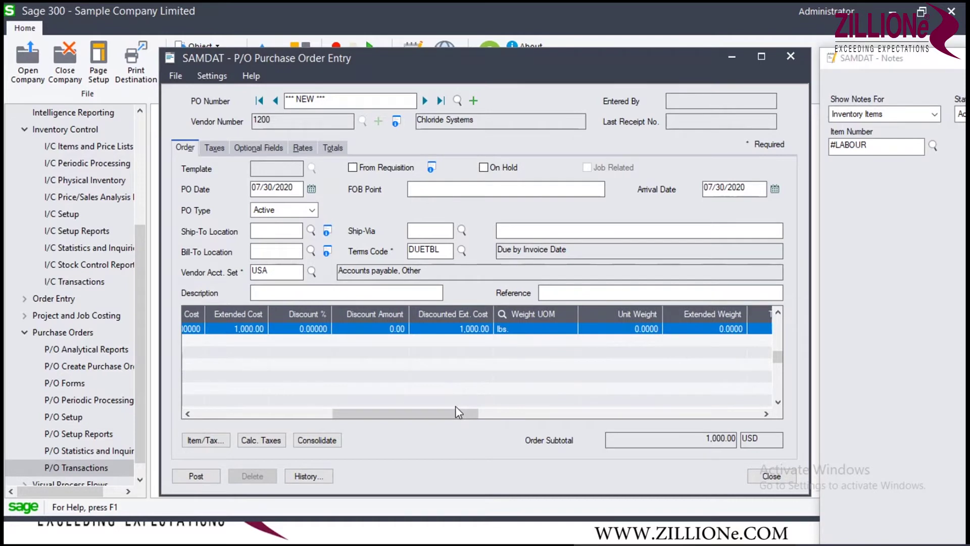
{"action": "left_click", "coordinate": [456, 410]}
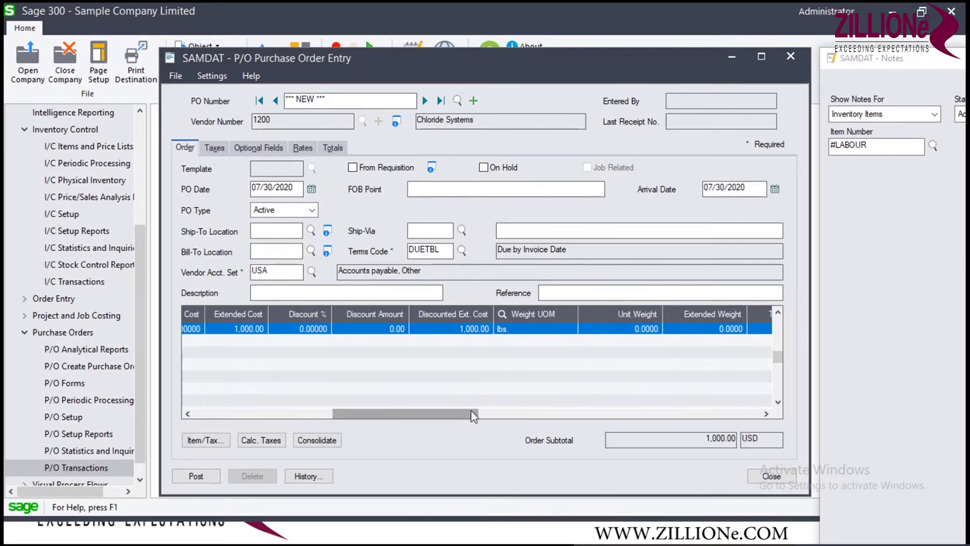
{"action": "left_click_drag", "start_coordinate": [423, 418], "coordinate": [740, 432]}
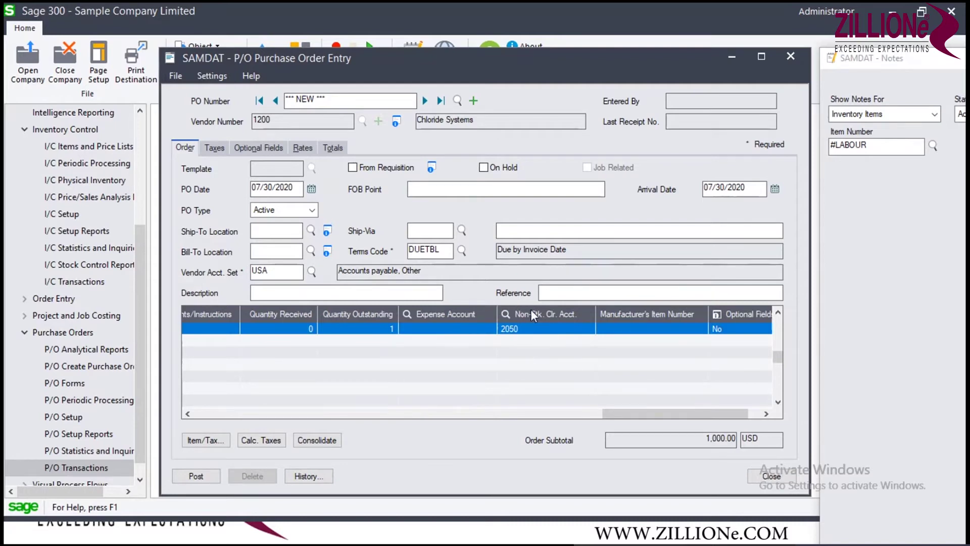
{"action": "left_click_drag", "start_coordinate": [682, 414], "coordinate": [694, 417]}
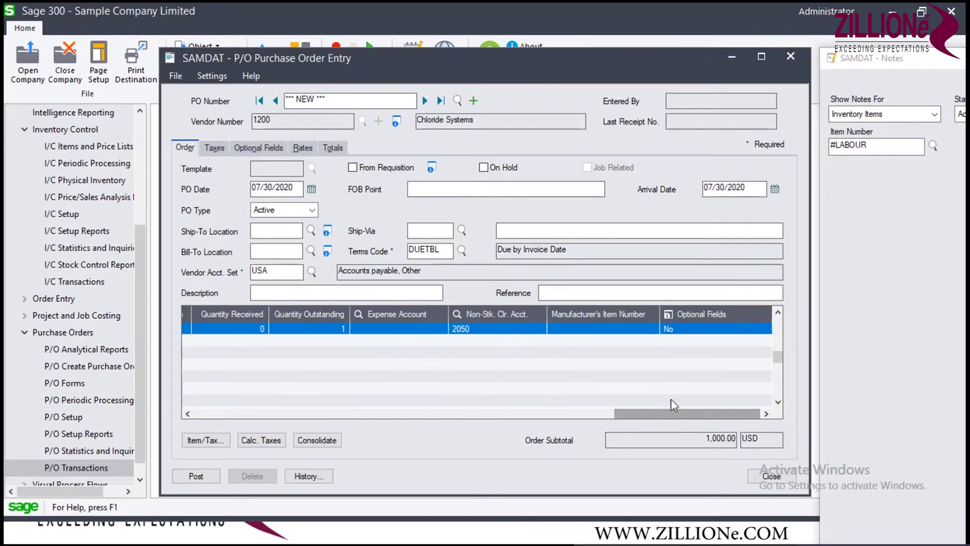
{"action": "left_click_drag", "start_coordinate": [684, 415], "coordinate": [246, 395]}
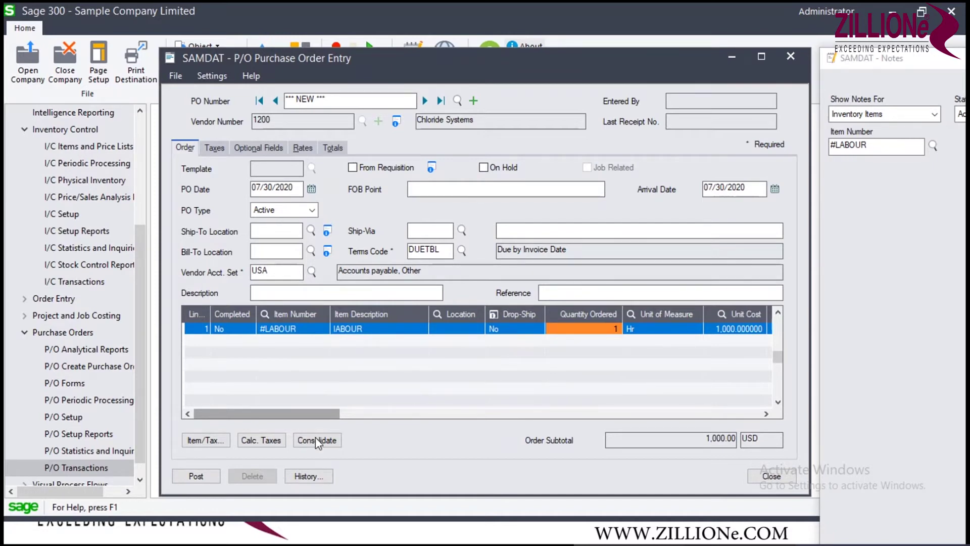
{"action": "left_click", "coordinate": [199, 479]}
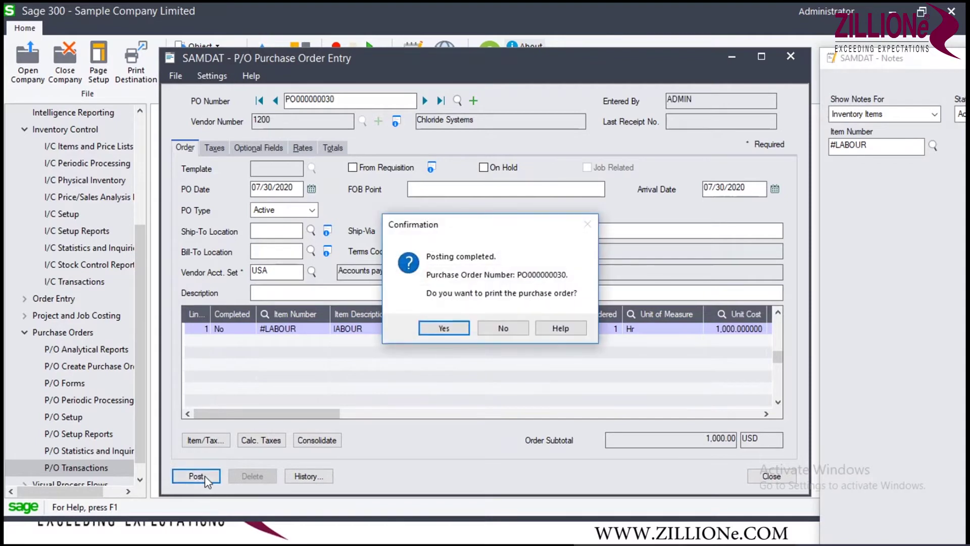
{"action": "left_click", "coordinate": [507, 330]}
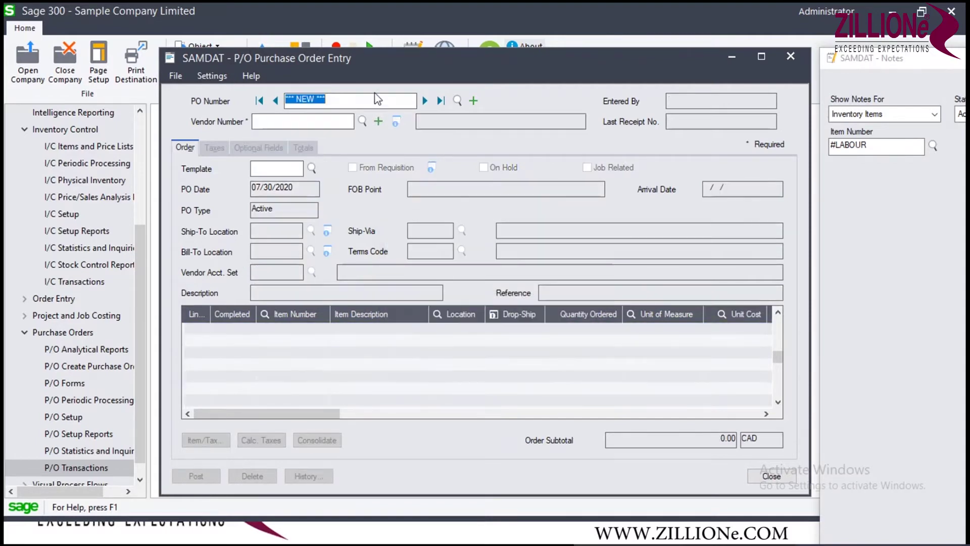
Recall the posted labour purchase order, copy its PO number and minimize the order form.
{"action": "left_click", "coordinate": [444, 104]}
{"action": "key", "text": "ctrl+c"}
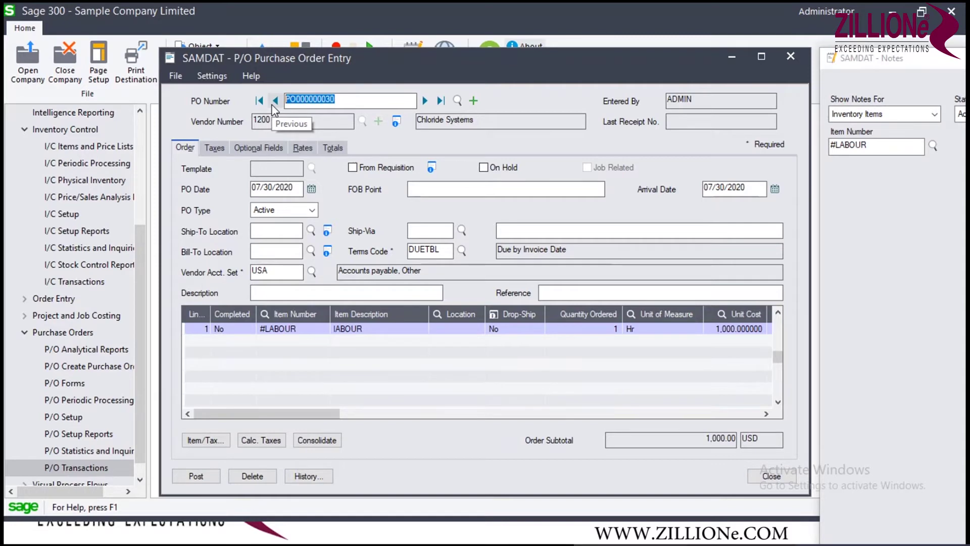
{"action": "left_click", "coordinate": [732, 56]}
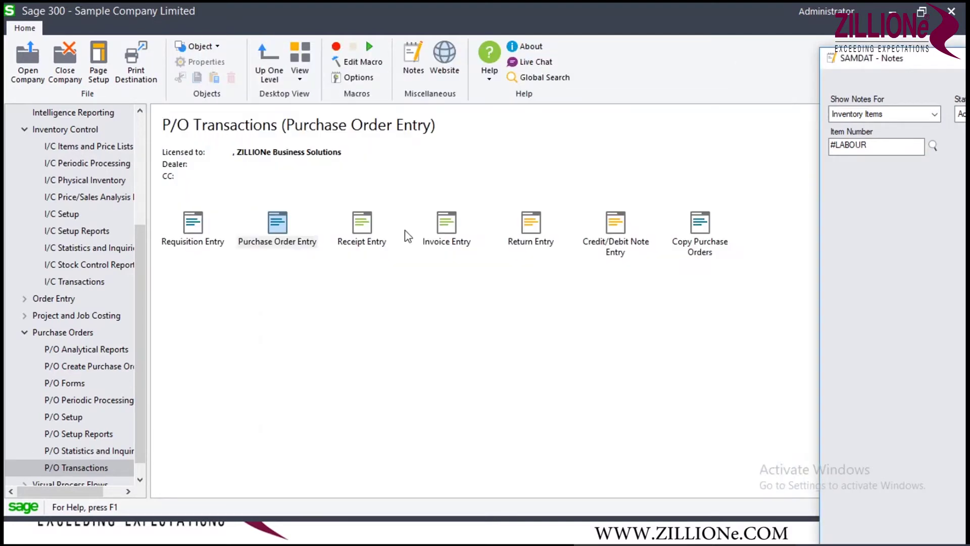
Open a new purchase receipt and load the labour order into it using the copied PO number.
{"action": "double_click", "coordinate": [369, 228]}
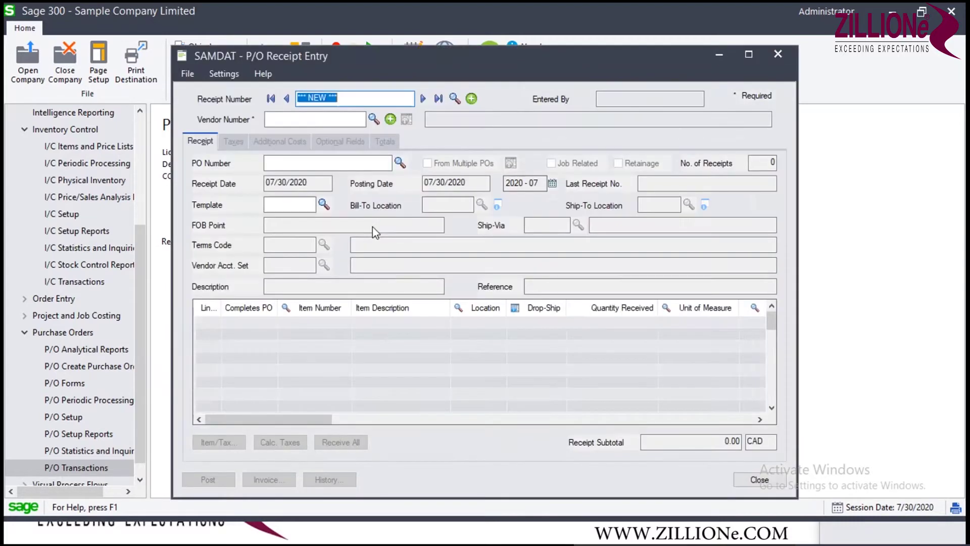
{"action": "left_click", "coordinate": [328, 163]}
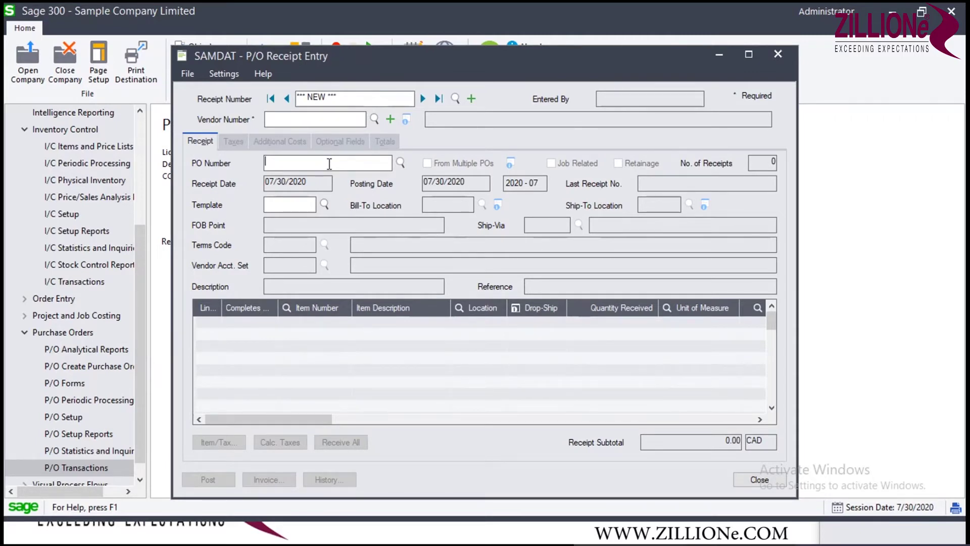
{"action": "key", "text": "ctrl+v"}
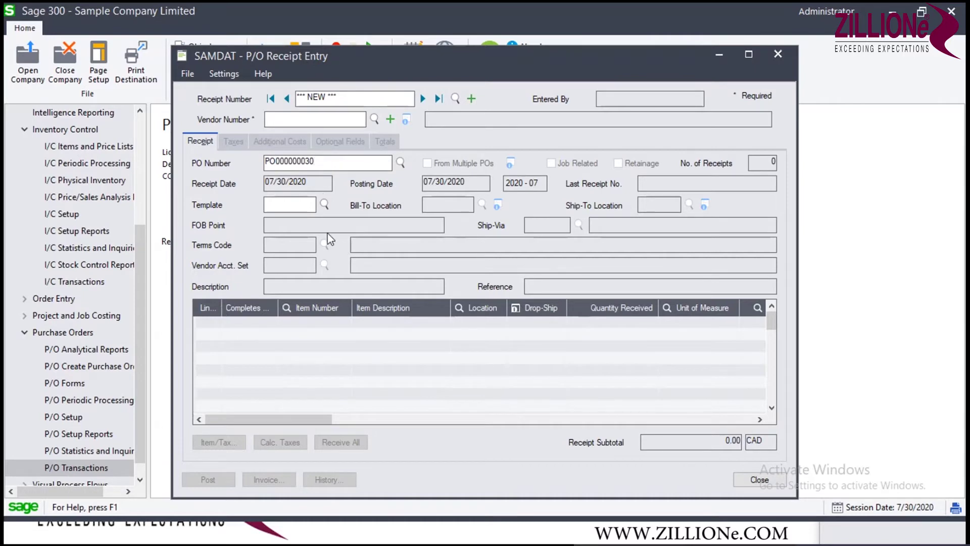
{"action": "double_click", "coordinate": [328, 170]}
{"action": "key", "text": "Tab"}
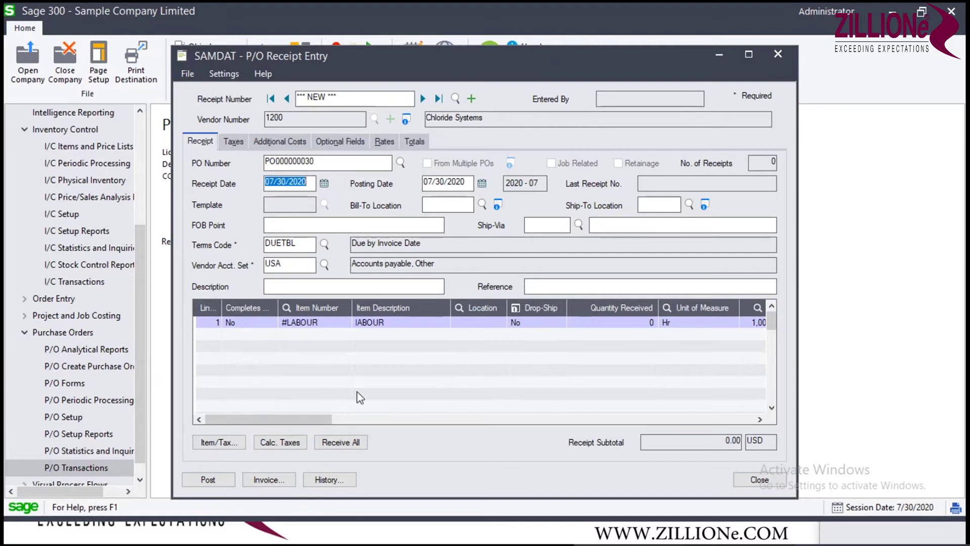
Receive the full ordered quantity on the #LABOUR line with Receive All, and post the receipt without printing it.
{"action": "left_click_drag", "start_coordinate": [319, 419], "coordinate": [377, 418]}
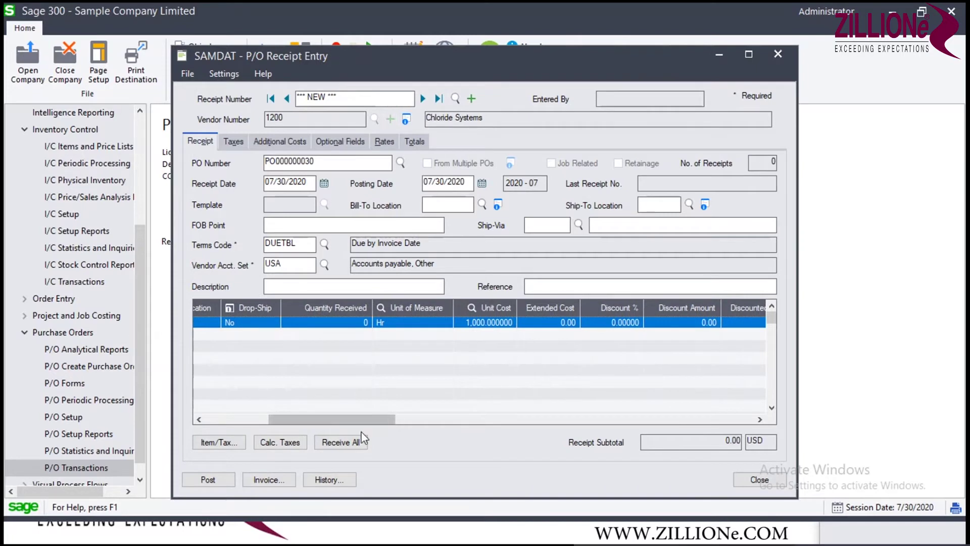
{"action": "left_click_drag", "start_coordinate": [368, 423], "coordinate": [328, 407]}
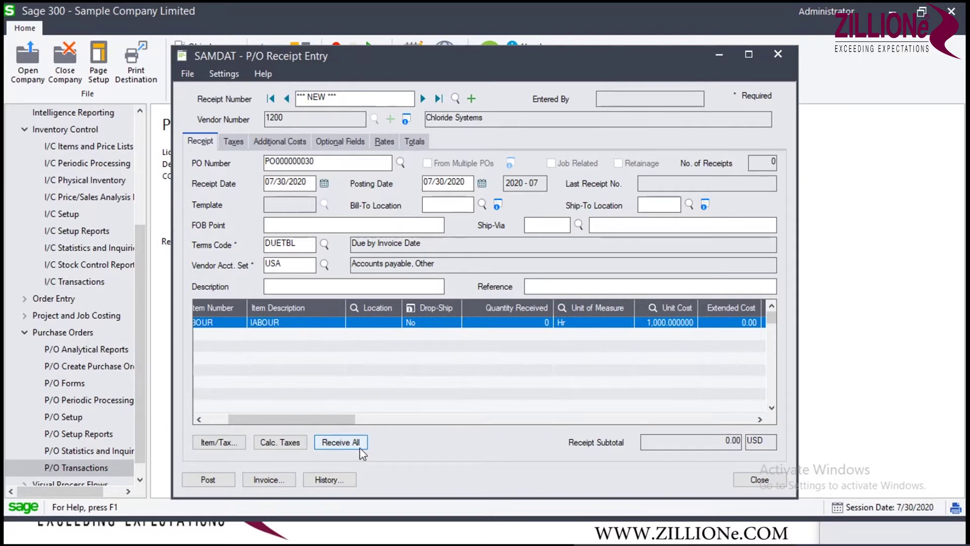
{"action": "left_click", "coordinate": [539, 322]}
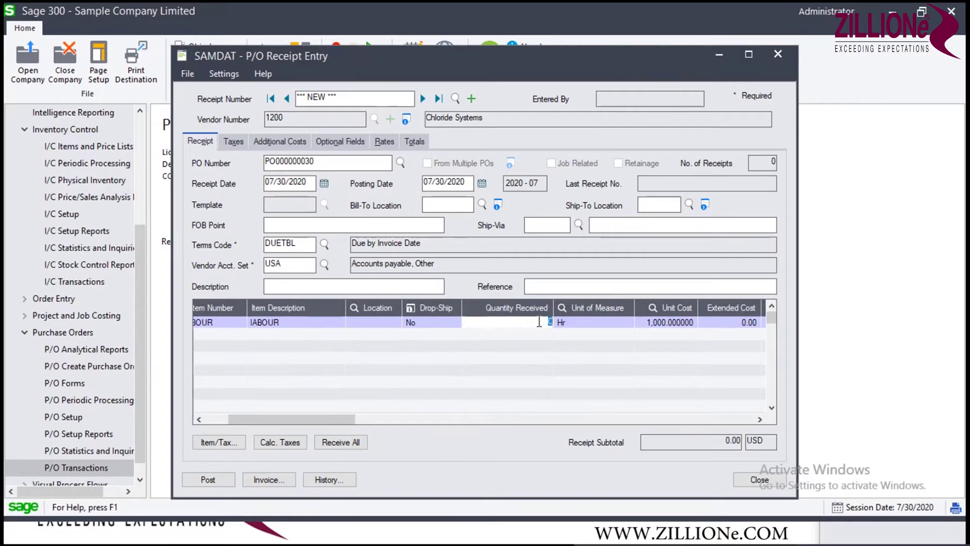
{"action": "left_click", "coordinate": [550, 384]}
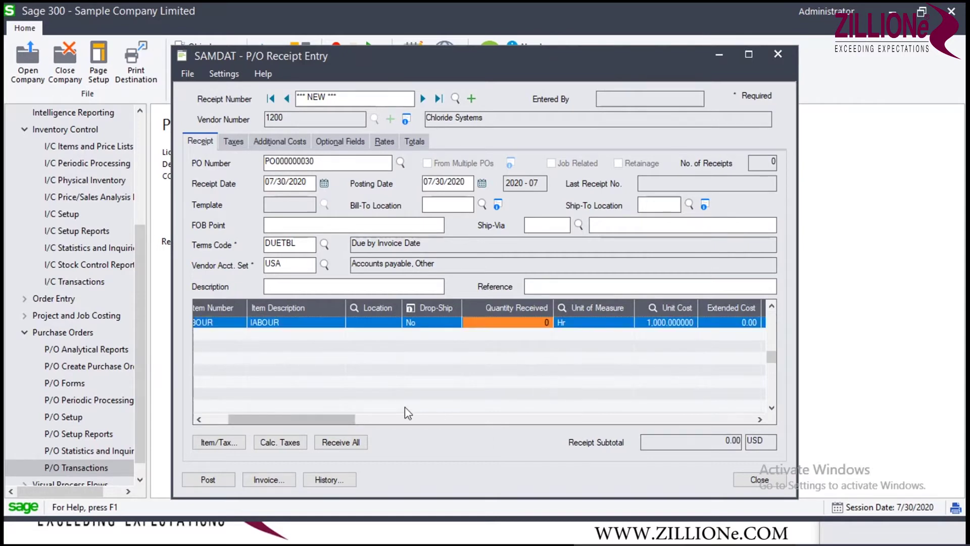
{"action": "left_click", "coordinate": [354, 443]}
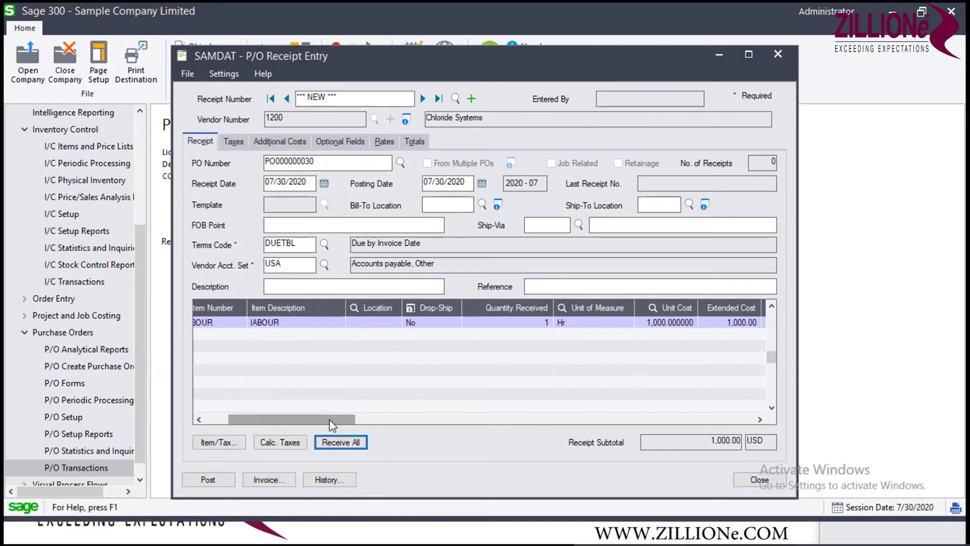
{"action": "left_click_drag", "start_coordinate": [334, 420], "coordinate": [310, 419]}
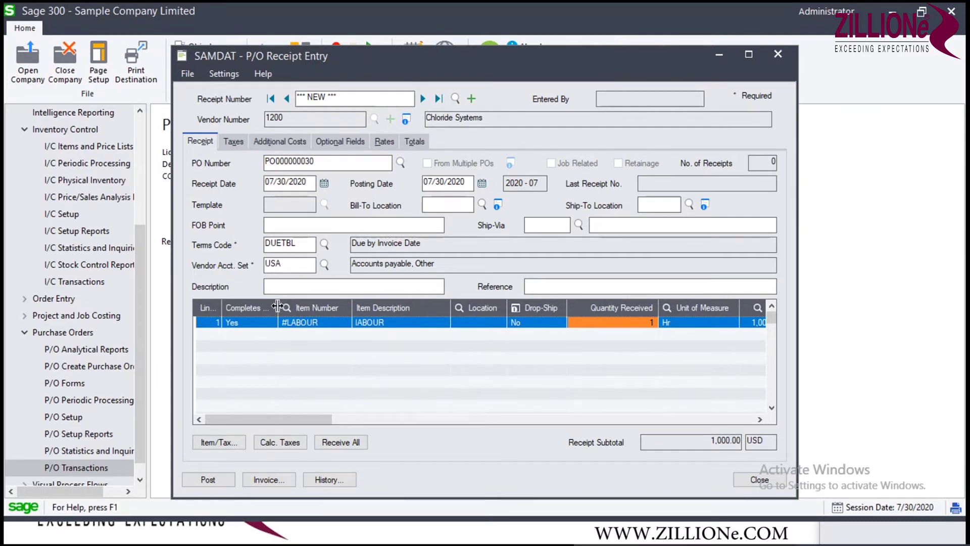
{"action": "left_click", "coordinate": [219, 479]}
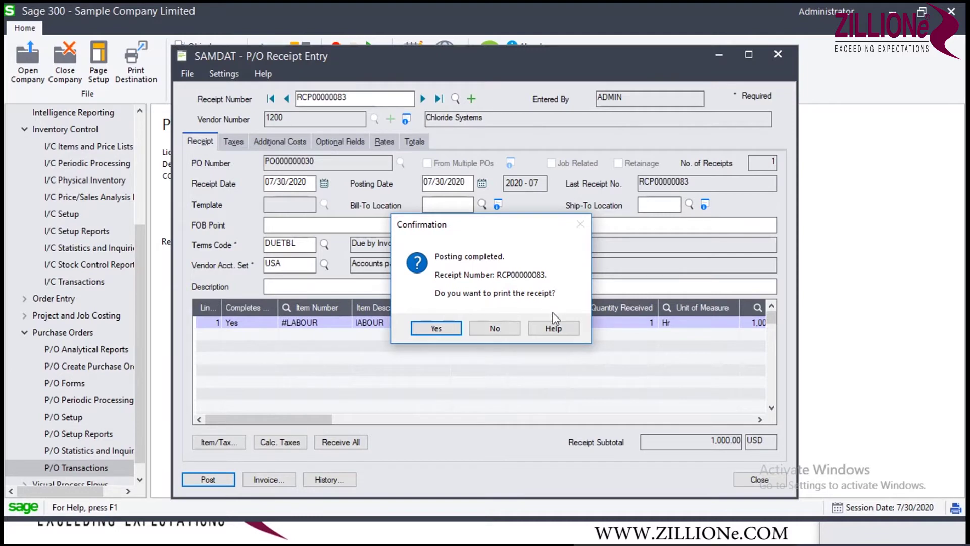
{"action": "left_click", "coordinate": [495, 327]}
Recall the posted labour receipt, copy its receipt number and minimize the receipt form.
{"action": "left_click", "coordinate": [439, 98]}
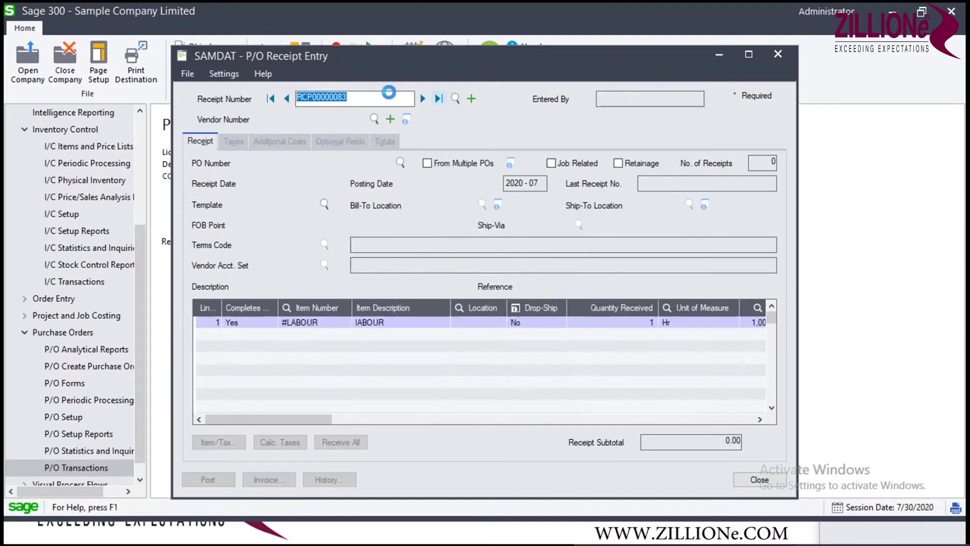
{"action": "double_click", "coordinate": [352, 100]}
{"action": "key", "text": "ctrl+c"}
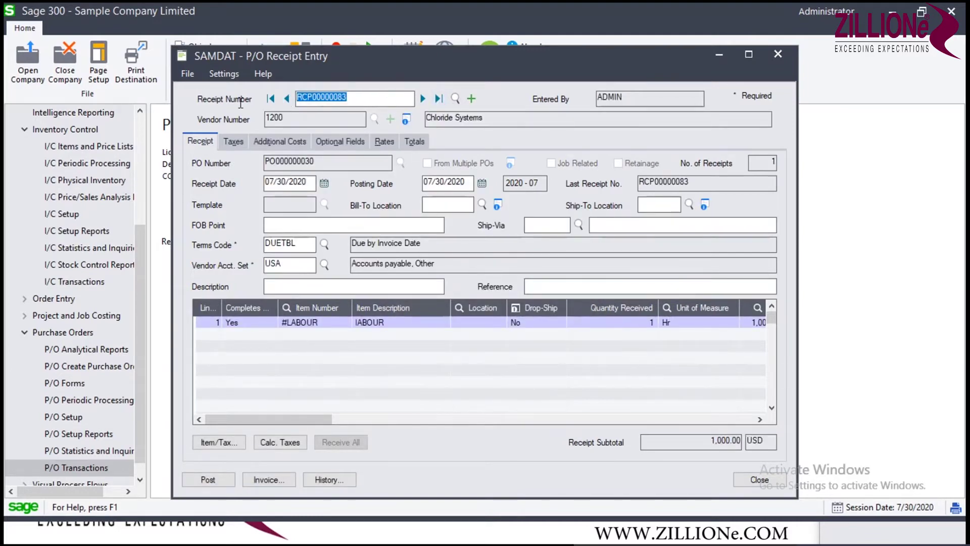
{"action": "left_click", "coordinate": [719, 55]}
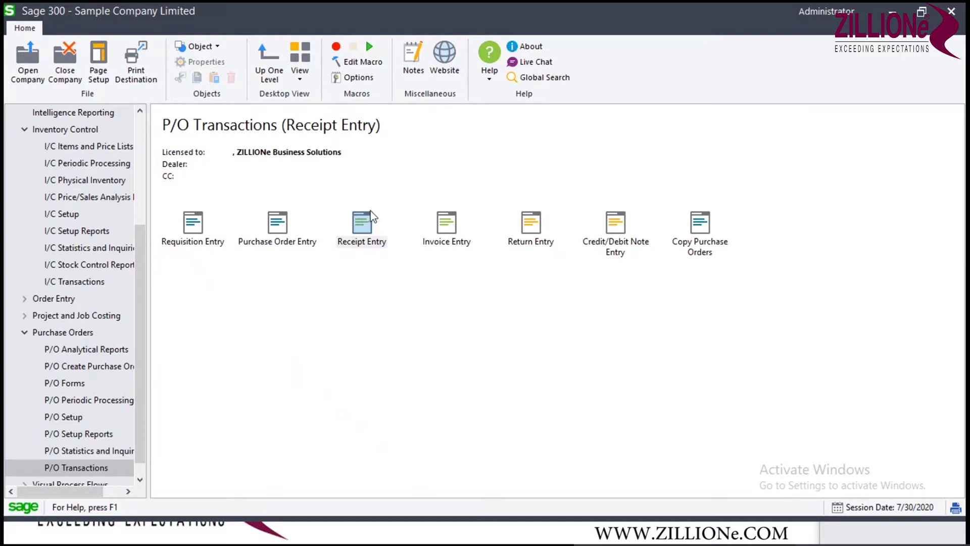
Create purchase invoice 1245 and load the labour receipt into it using the copied receipt number.
{"action": "left_click", "coordinate": [448, 227]}
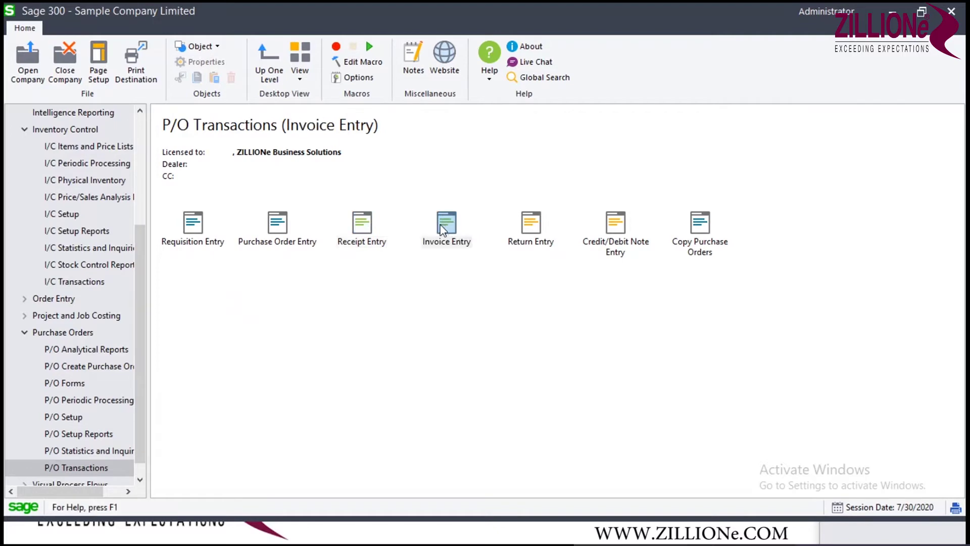
{"action": "double_click", "coordinate": [441, 229]}
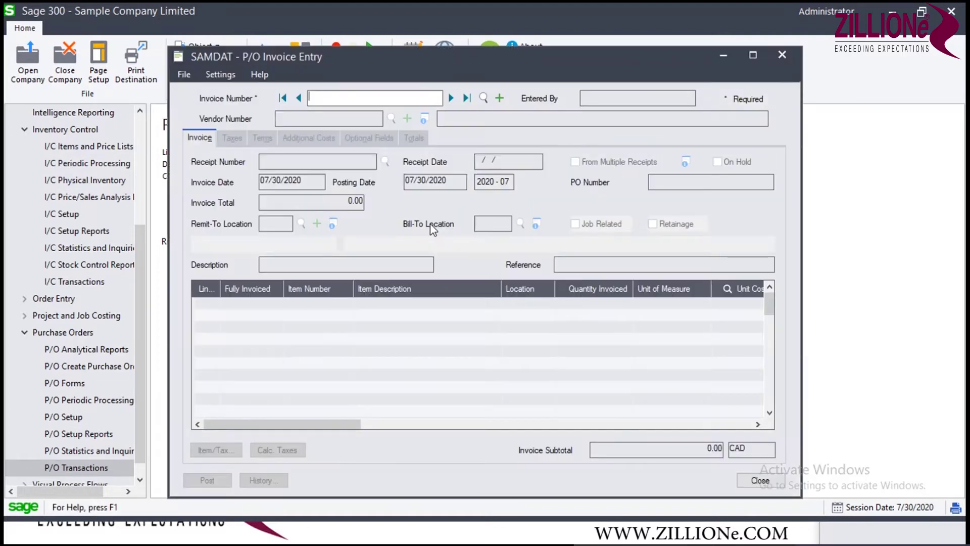
{"action": "type", "text": "1245"}
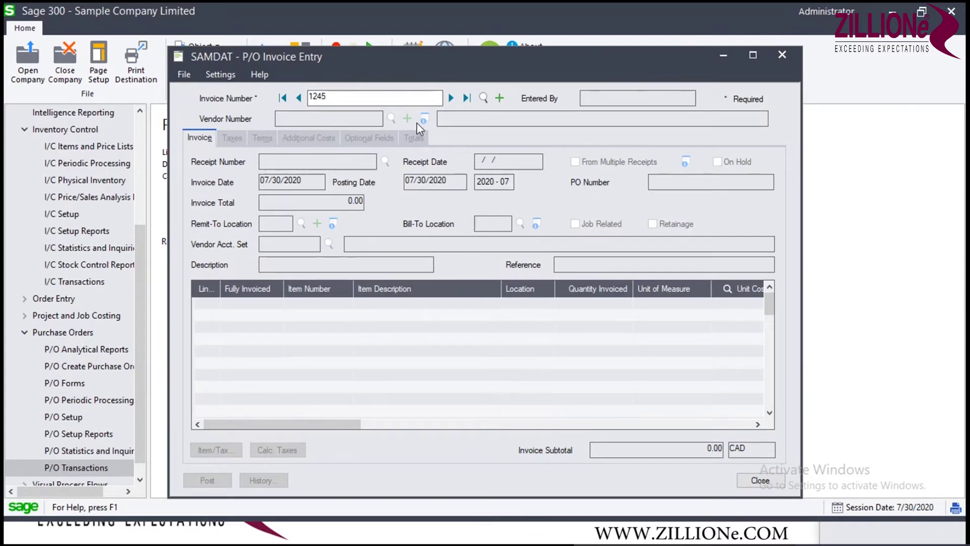
{"action": "key", "text": "Tab"}
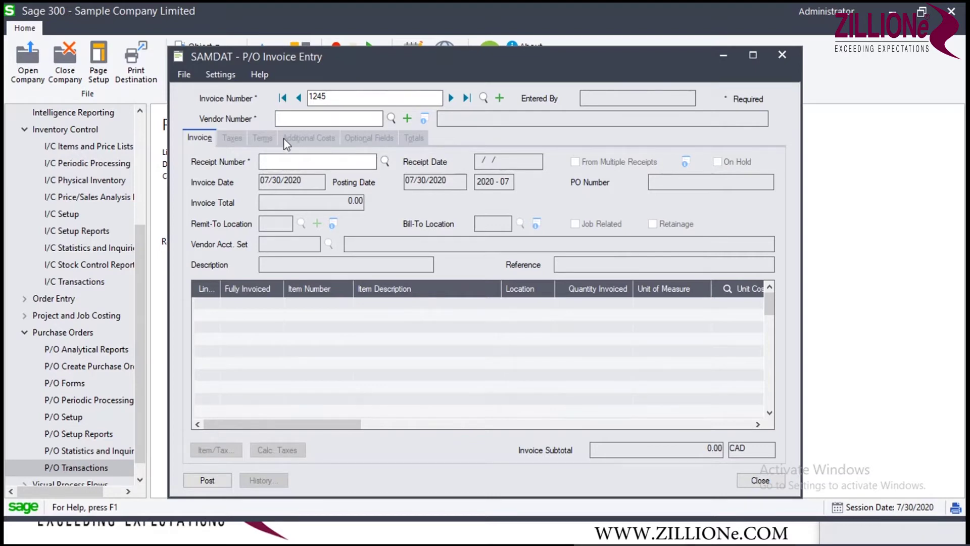
{"action": "key", "text": "ctrl+v"}
{"action": "key", "text": "Tab"}
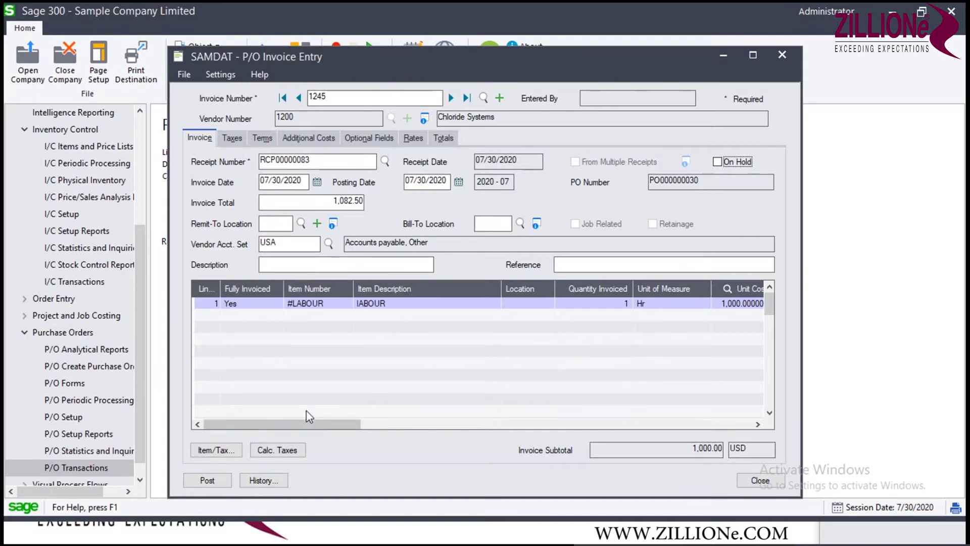
Check the invoice line's non-stock clearing account, post the invoice and minimize the invoice form.
{"action": "left_click_drag", "start_coordinate": [303, 426], "coordinate": [621, 423]}
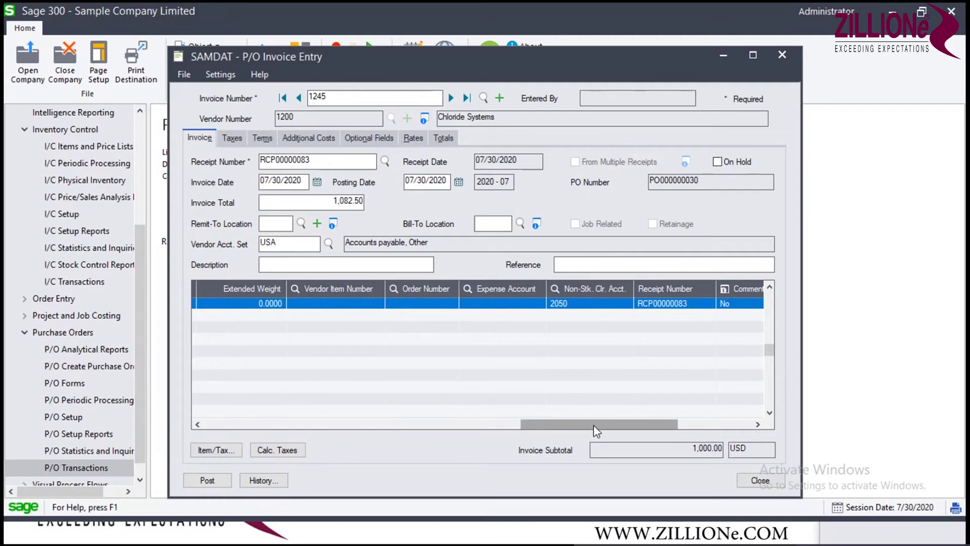
{"action": "left_click_drag", "start_coordinate": [596, 430], "coordinate": [196, 427]}
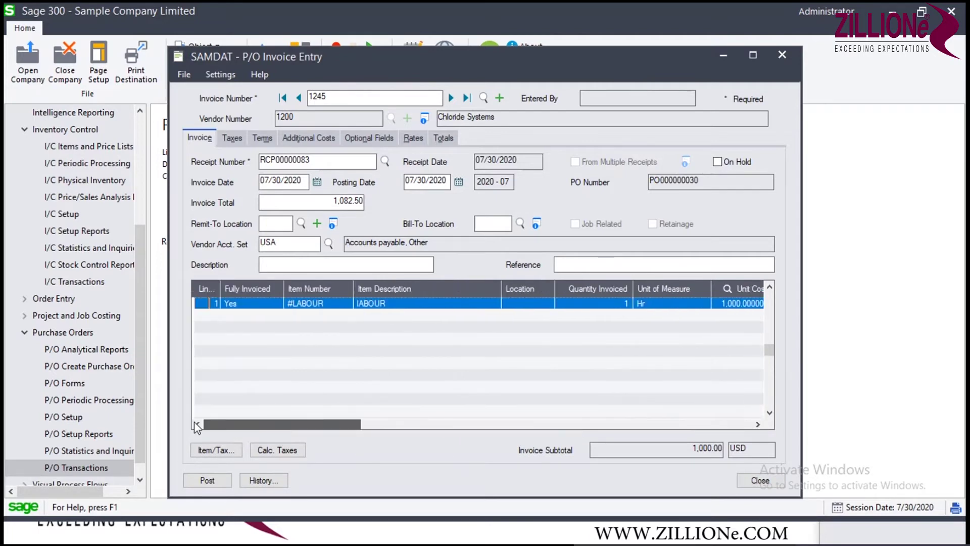
{"action": "left_click", "coordinate": [216, 483]}
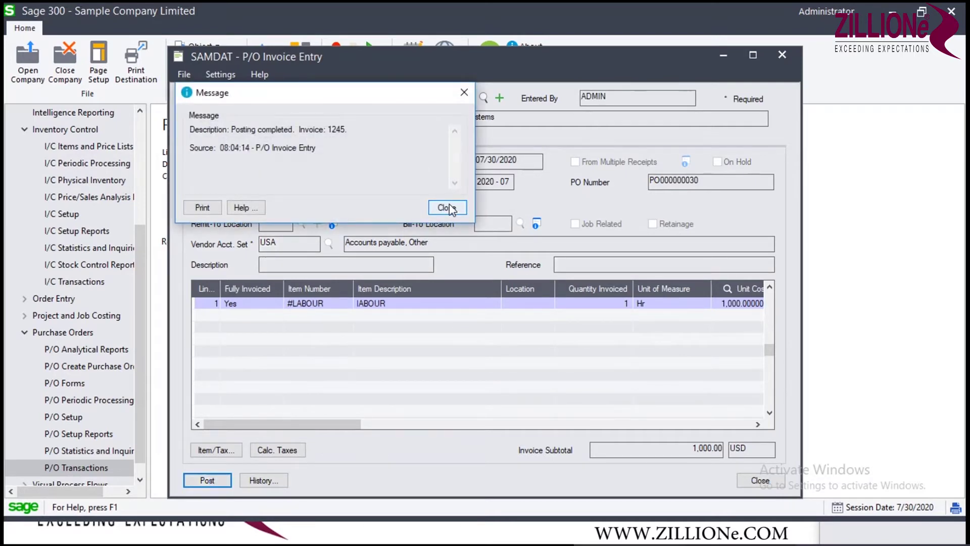
{"action": "left_click", "coordinate": [446, 207]}
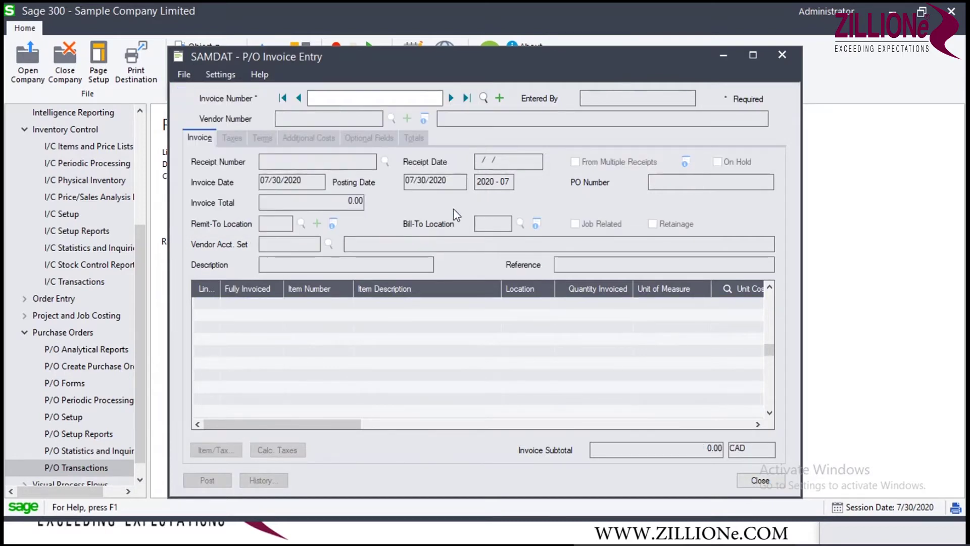
{"action": "left_click", "coordinate": [730, 55]}
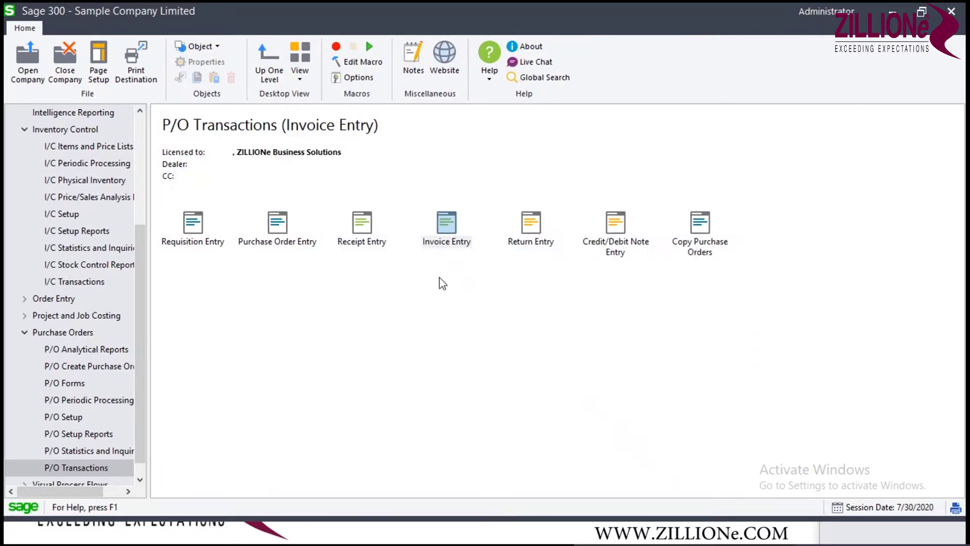
Run the Inventory Control Day End Processing and close its window when it completes.
{"action": "left_click", "coordinate": [116, 164]}
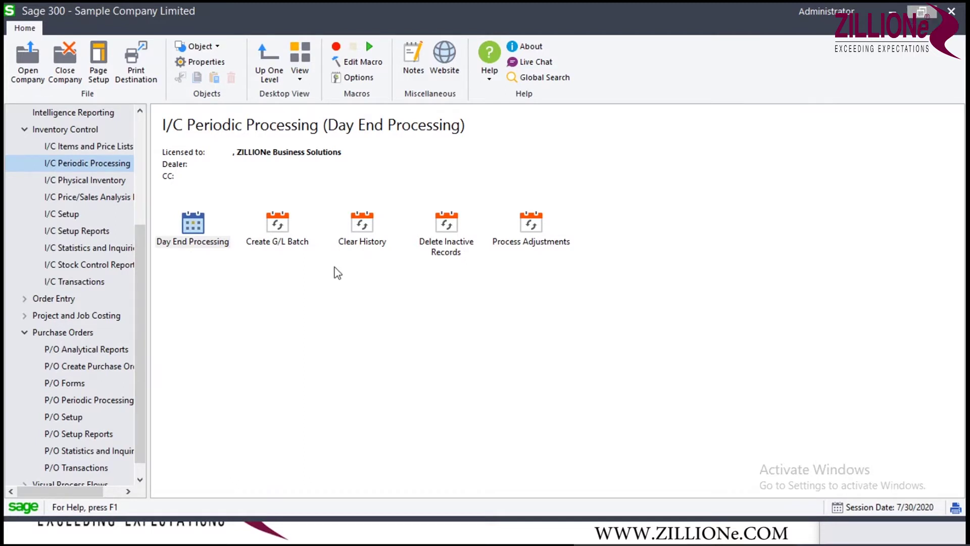
{"action": "double_click", "coordinate": [196, 229]}
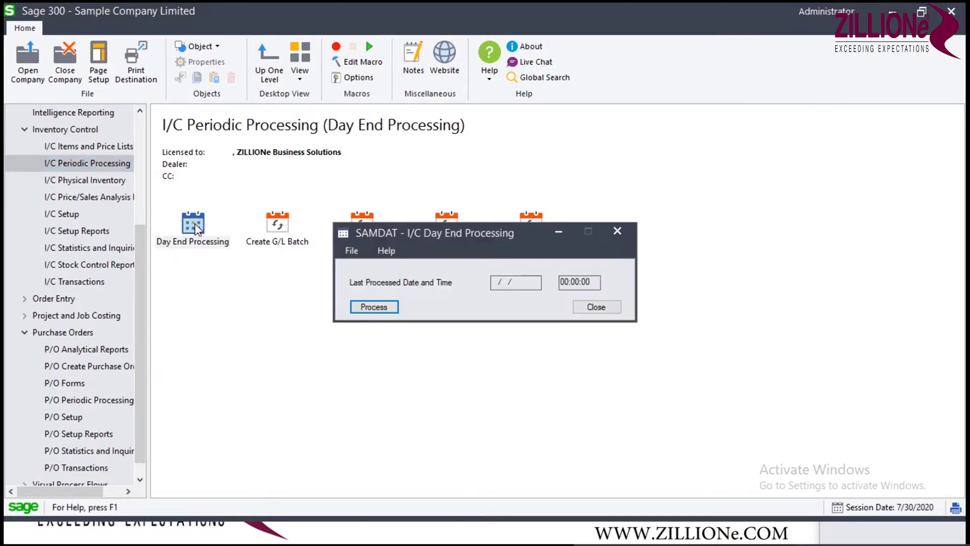
{"action": "left_click", "coordinate": [388, 309]}
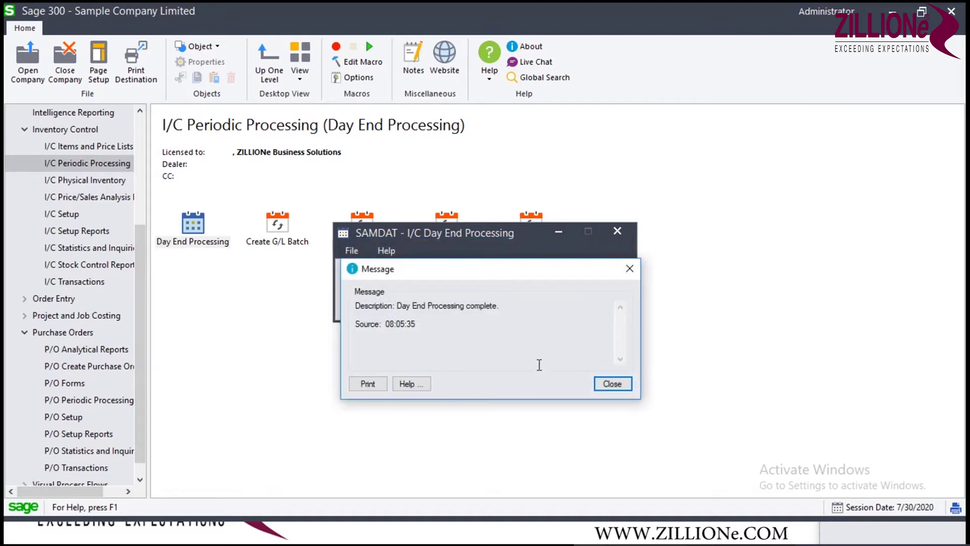
{"action": "left_click", "coordinate": [629, 268]}
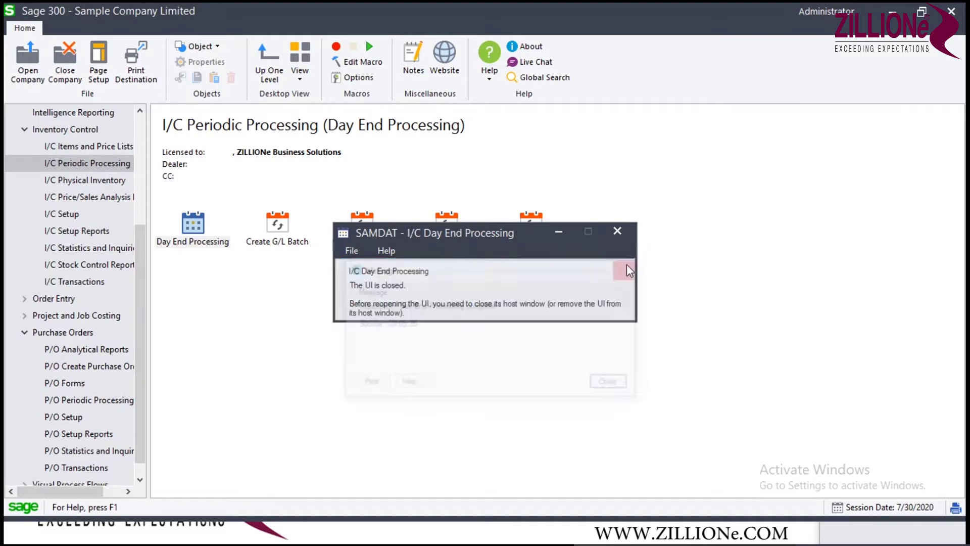
{"action": "left_click", "coordinate": [626, 265]}
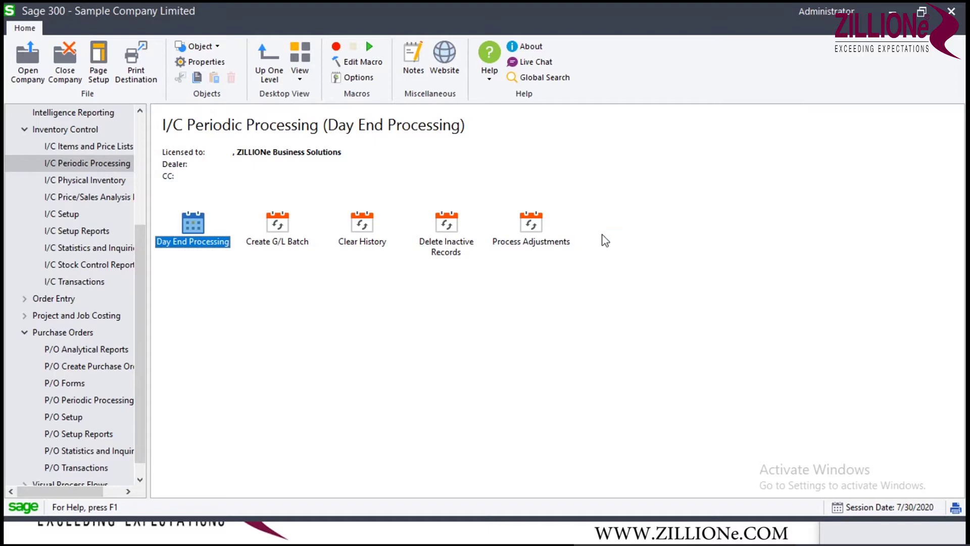
Open the Inventory Movement report from the stock control reports and set its From Date to 07/30/2020.
{"action": "left_click", "coordinate": [74, 266]}
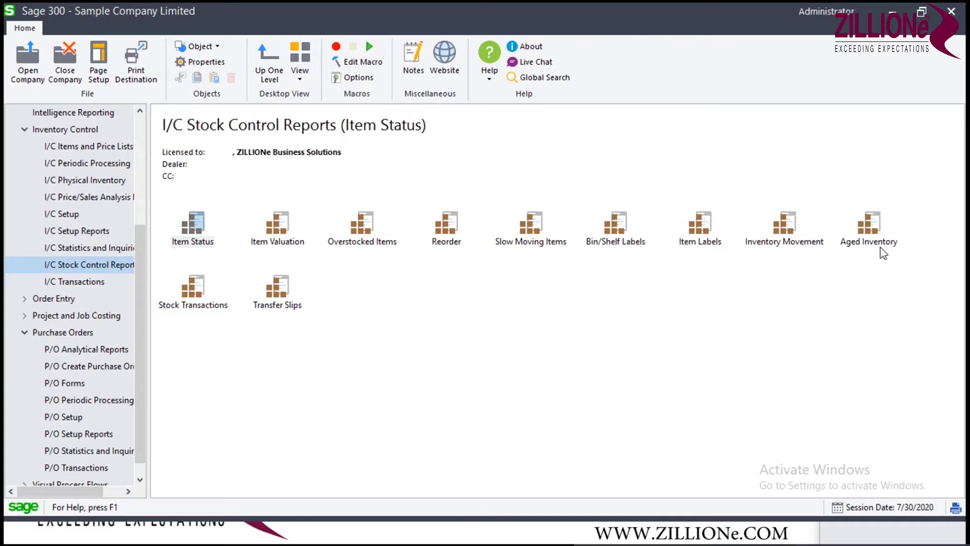
{"action": "left_click", "coordinate": [782, 232]}
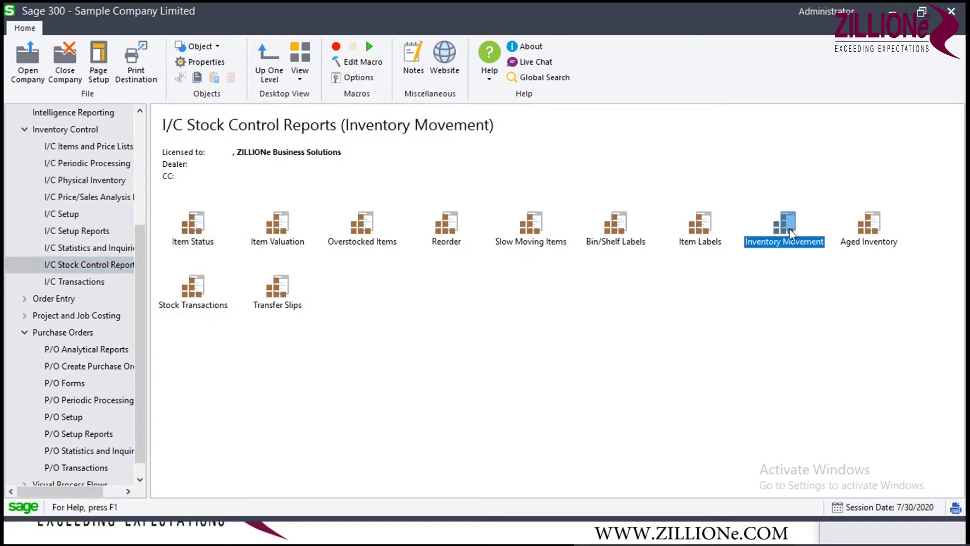
{"action": "double_click", "coordinate": [788, 231]}
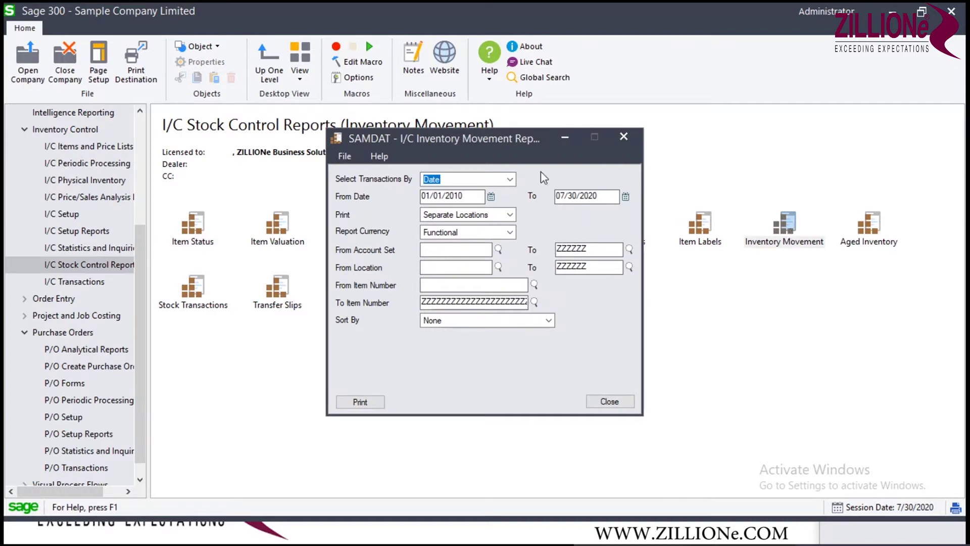
{"action": "left_click", "coordinate": [491, 196]}
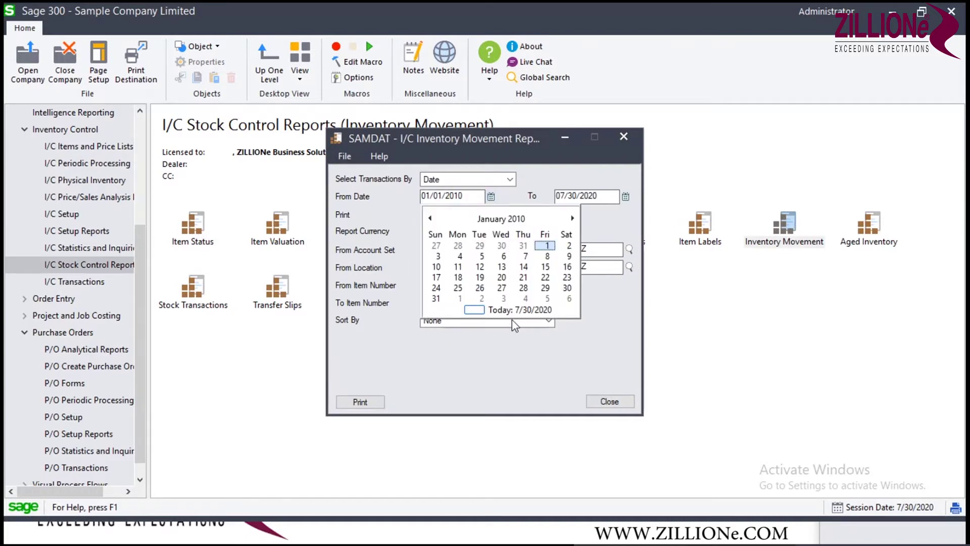
{"action": "left_click", "coordinate": [476, 310]}
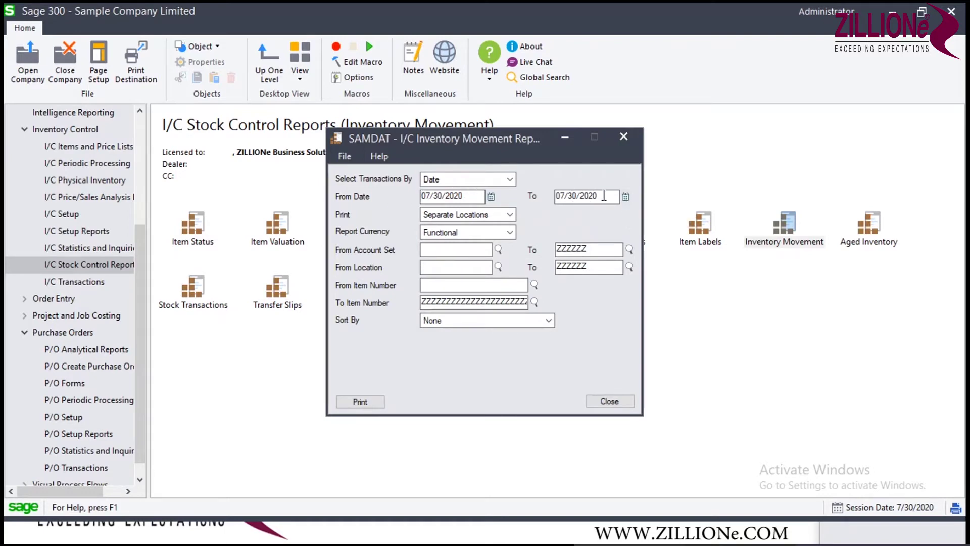
Restrict the Inventory Movement report to item #LABOUR in both the from and to item numbers, finding the item by its description "labour".
{"action": "left_click", "coordinate": [460, 284]}
{"action": "left_click", "coordinate": [534, 285]}
{"action": "left_click", "coordinate": [179, 124]}
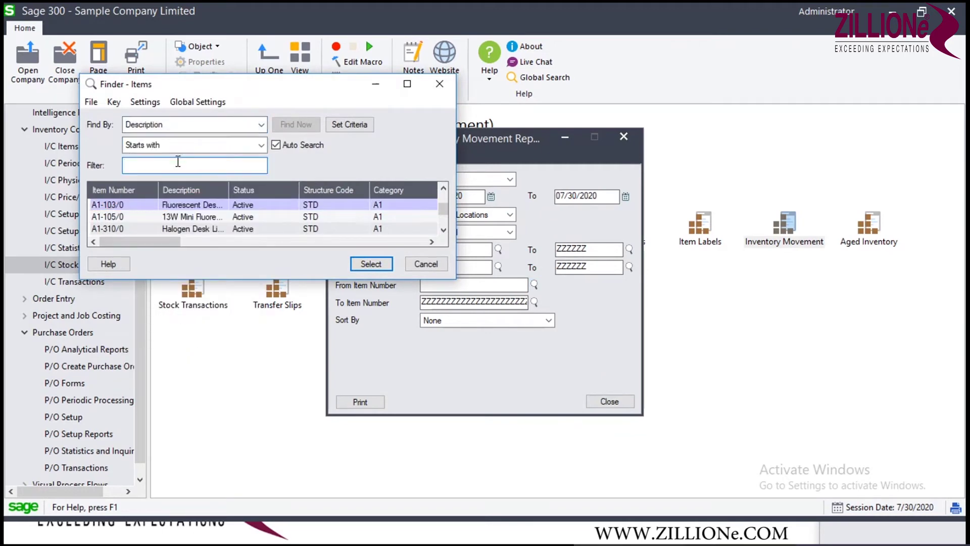
{"action": "type", "text": "labour"}
{"action": "double_click", "coordinate": [184, 204]}
{"action": "left_click_drag", "start_coordinate": [467, 285], "coordinate": [385, 288]}
{"action": "key", "text": "ctrl+c"}
{"action": "double_click", "coordinate": [422, 302]}
{"action": "key", "text": "ctrl+v"}
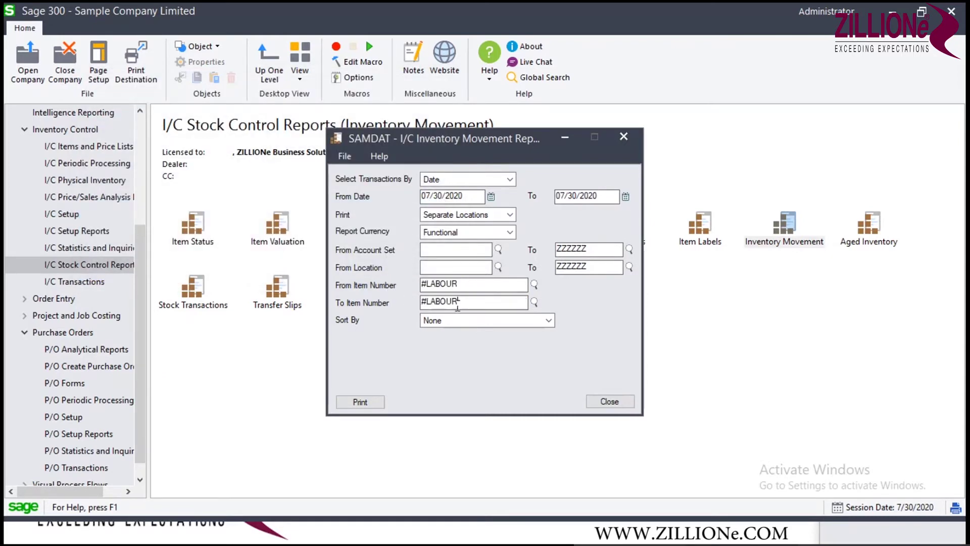
Change the print destination from the printer to Preview.
{"action": "left_click", "coordinate": [361, 404]}
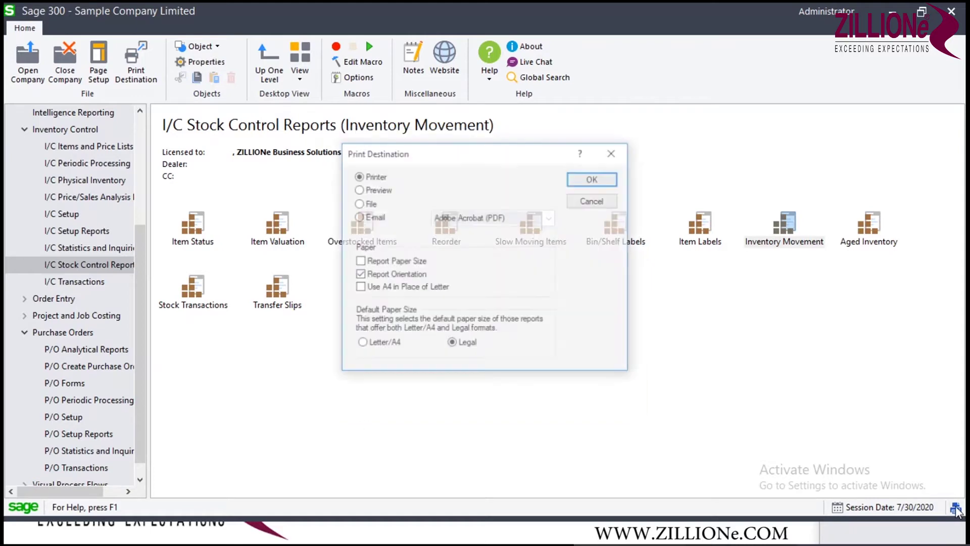
{"action": "left_click", "coordinate": [373, 189]}
{"action": "left_click", "coordinate": [593, 180]}
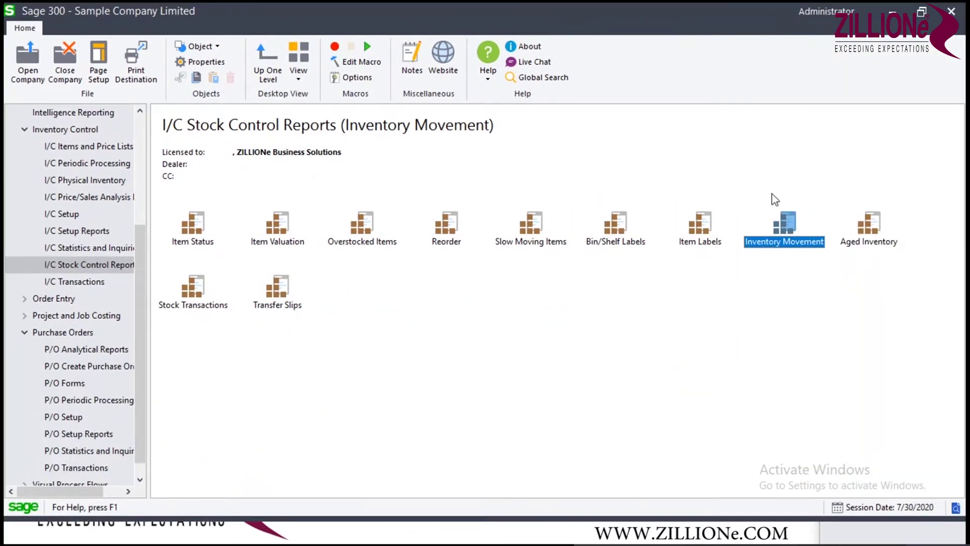
Reopen the Inventory Movement report, preview it for #LABOUR, close the preview and minimize the report form.
{"action": "double_click", "coordinate": [785, 226]}
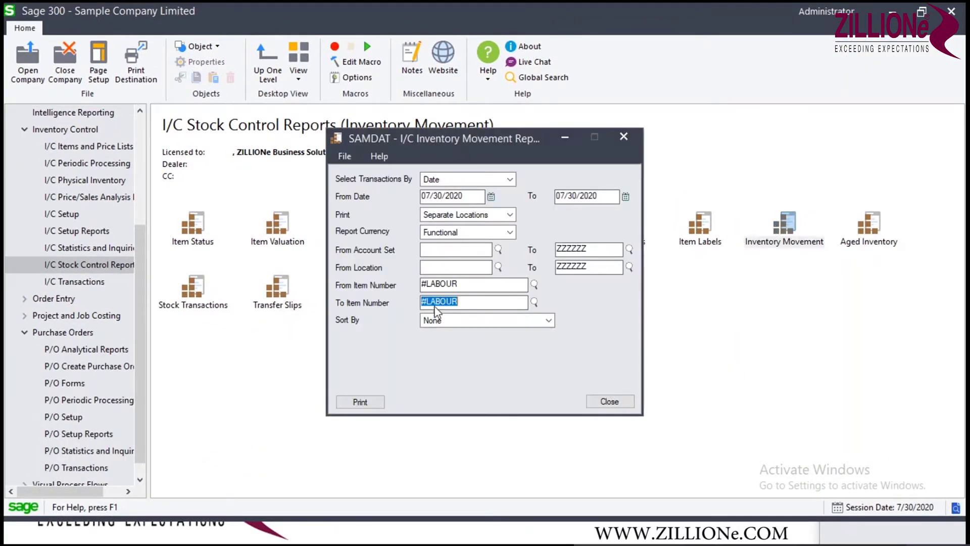
{"action": "left_click", "coordinate": [365, 401]}
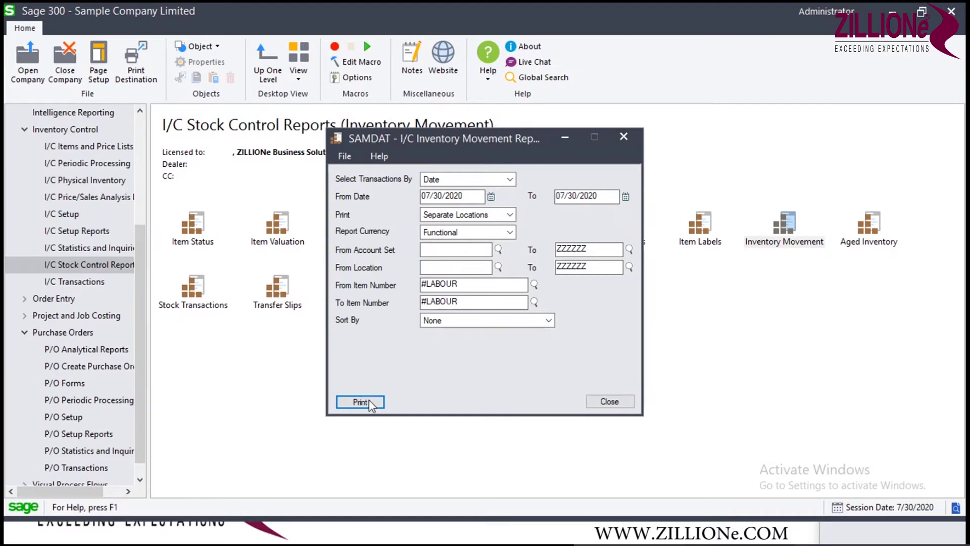
{"action": "left_click", "coordinate": [360, 401]}
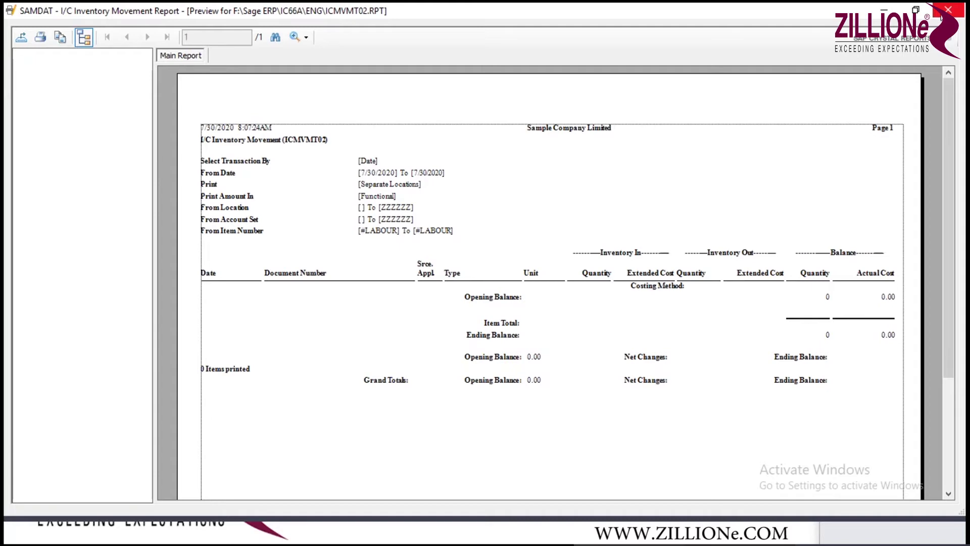
{"action": "left_click", "coordinate": [948, 9]}
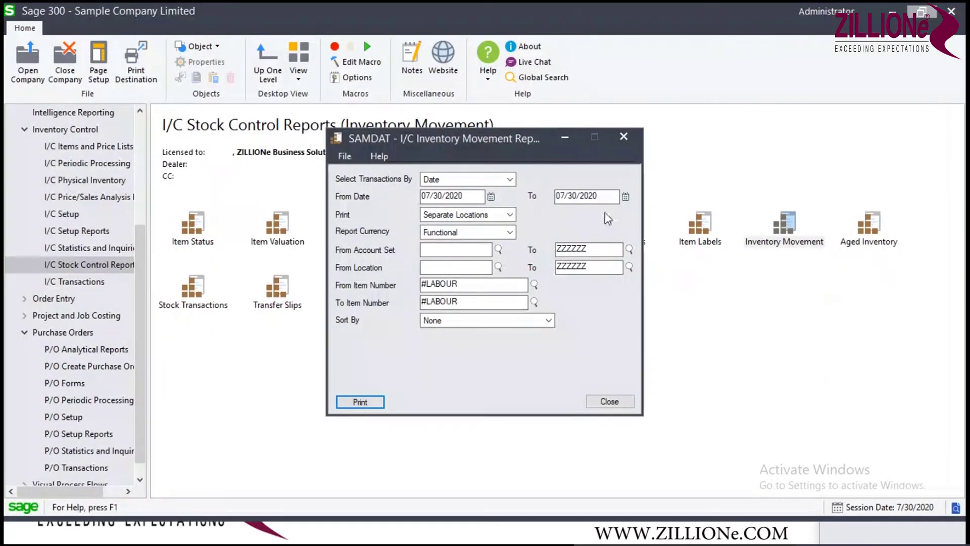
{"action": "left_click", "coordinate": [567, 139]}
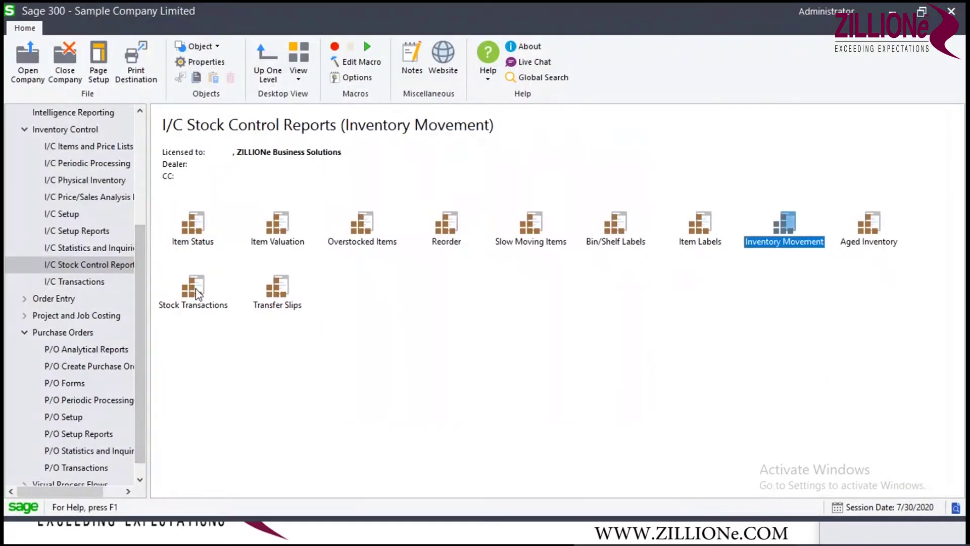
Open the Stock Transactions report and set its level to Detail.
{"action": "double_click", "coordinate": [197, 293]}
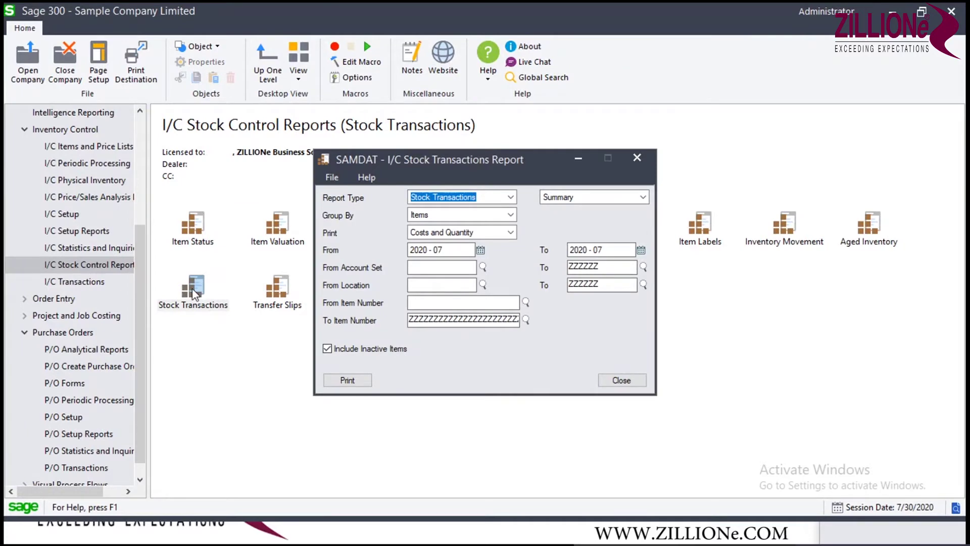
{"action": "left_click", "coordinate": [572, 200]}
{"action": "left_click", "coordinate": [555, 218]}
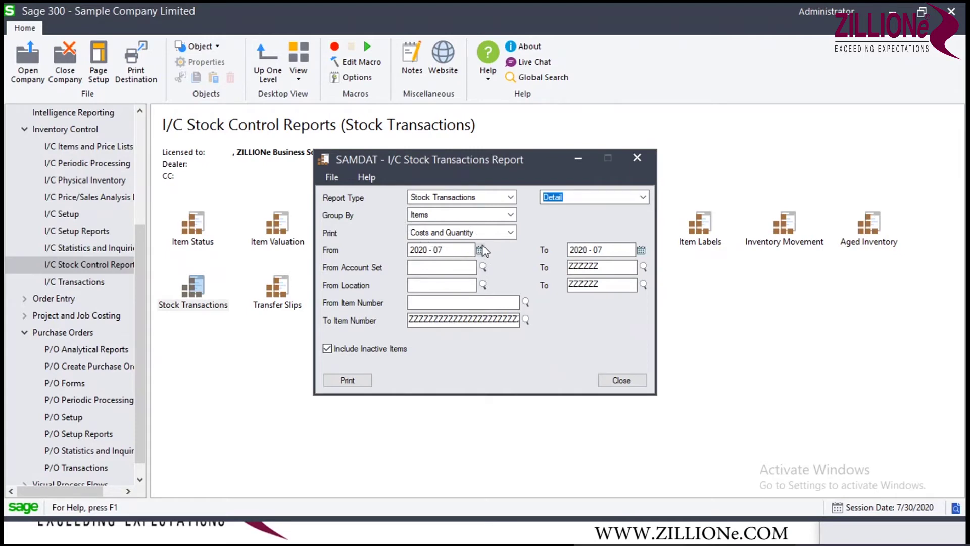
Limit the Stock Transactions report to item #LABOUR in both the from and to item numbers.
{"action": "left_click", "coordinate": [445, 302]}
{"action": "left_click", "coordinate": [525, 301]}
{"action": "left_click", "coordinate": [177, 125]}
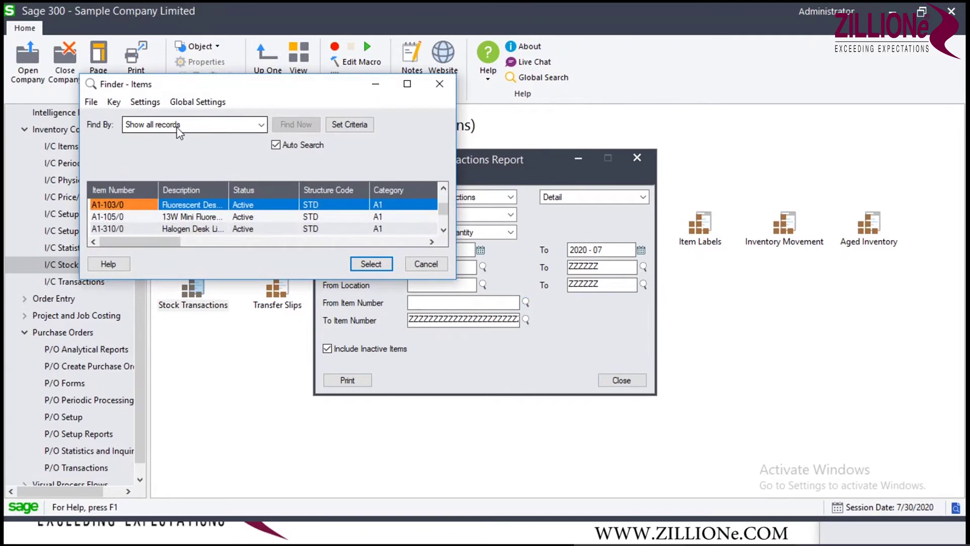
{"action": "left_click", "coordinate": [175, 162]}
{"action": "type", "text": "labour"}
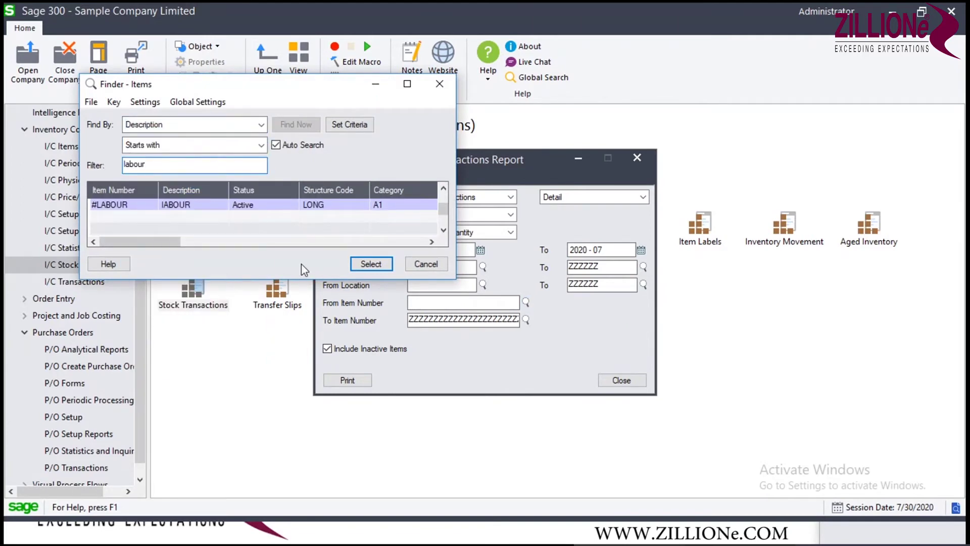
{"action": "double_click", "coordinate": [198, 205]}
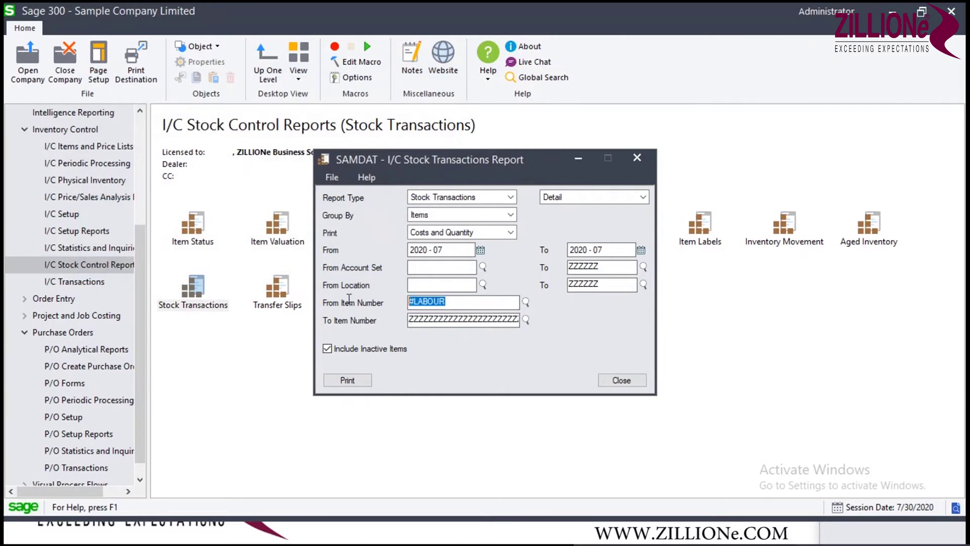
{"action": "left_click", "coordinate": [420, 321]}
{"action": "type", "text": "#LABOUR"}
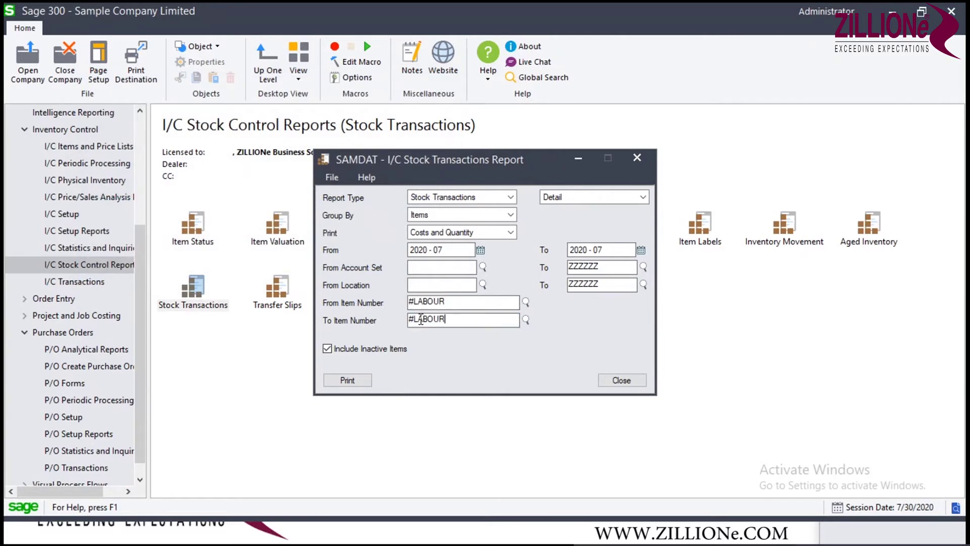
Exclude inactive items, preview the Stock Transactions report, and close both the preview and the report form.
{"action": "left_click", "coordinate": [327, 349]}
{"action": "left_click", "coordinate": [346, 378]}
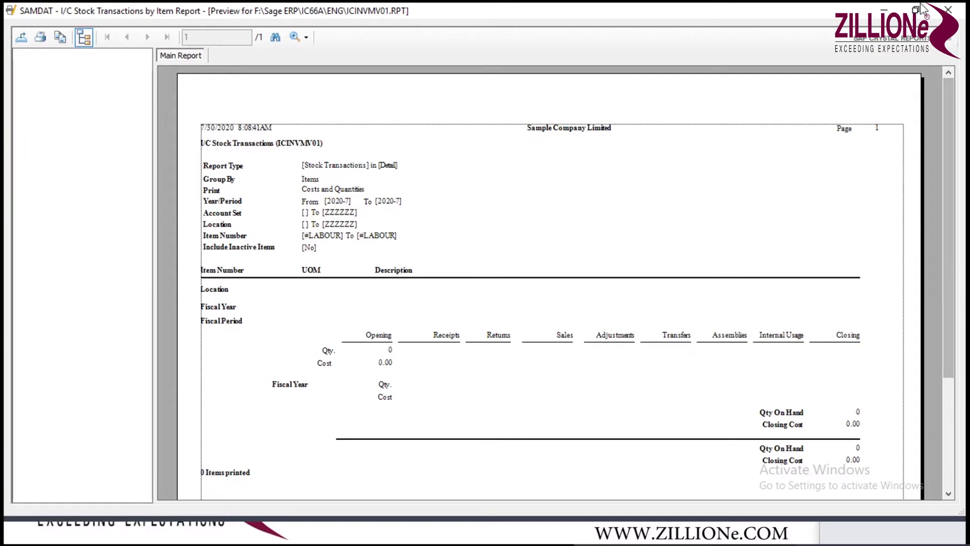
{"action": "left_click", "coordinate": [948, 9]}
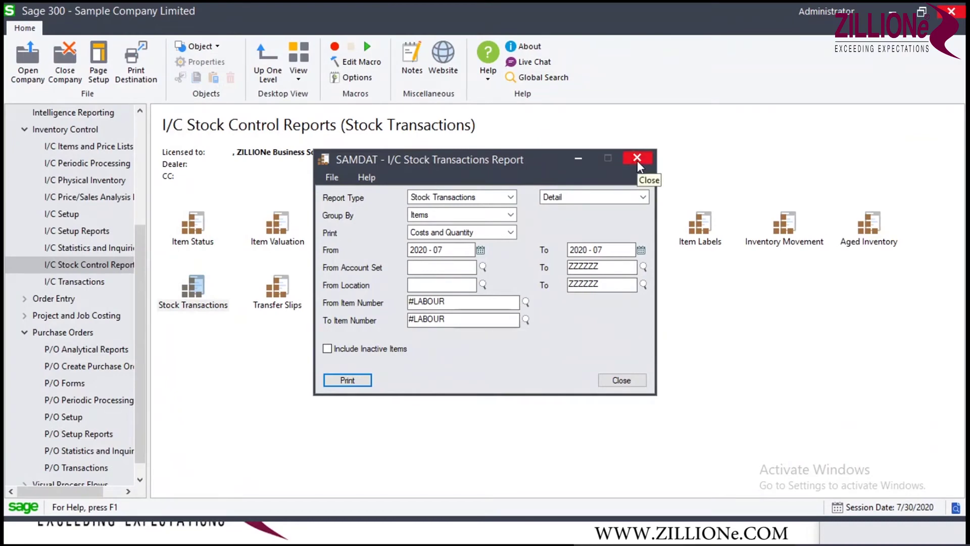
{"action": "left_click", "coordinate": [638, 159]}
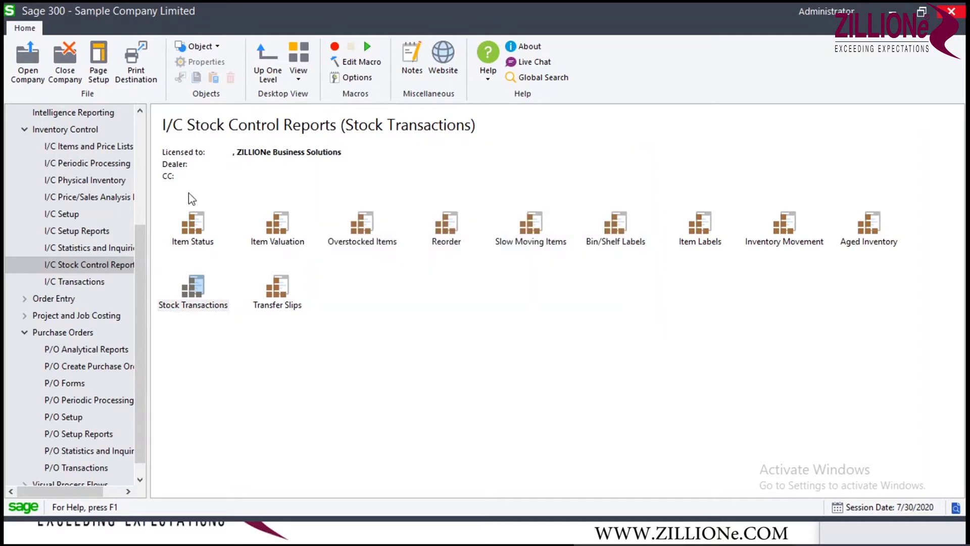
Open the Invoice Batch List from the Accounts Payable transactions.
{"action": "left_click_drag", "start_coordinate": [140, 283], "coordinate": [137, 134]}
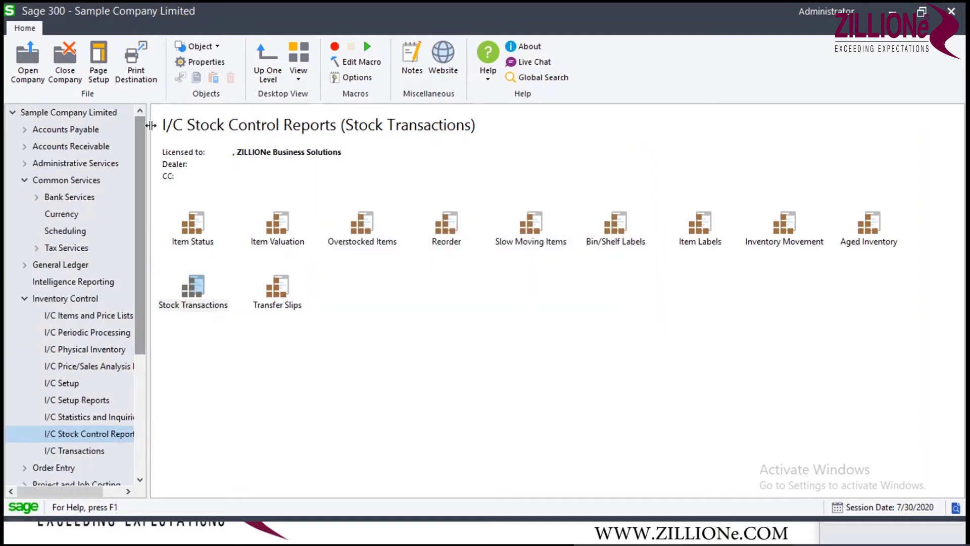
{"action": "left_click", "coordinate": [24, 129]}
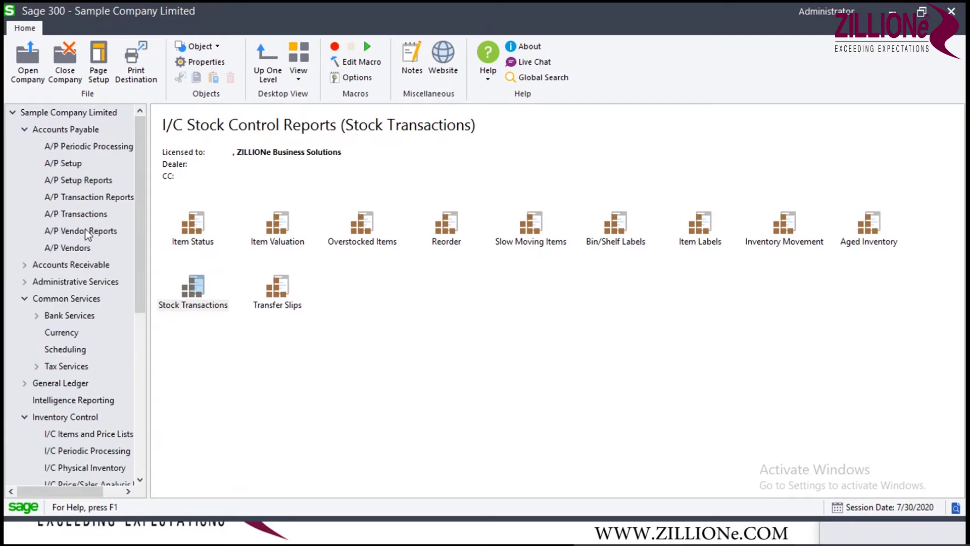
{"action": "left_click", "coordinate": [71, 214]}
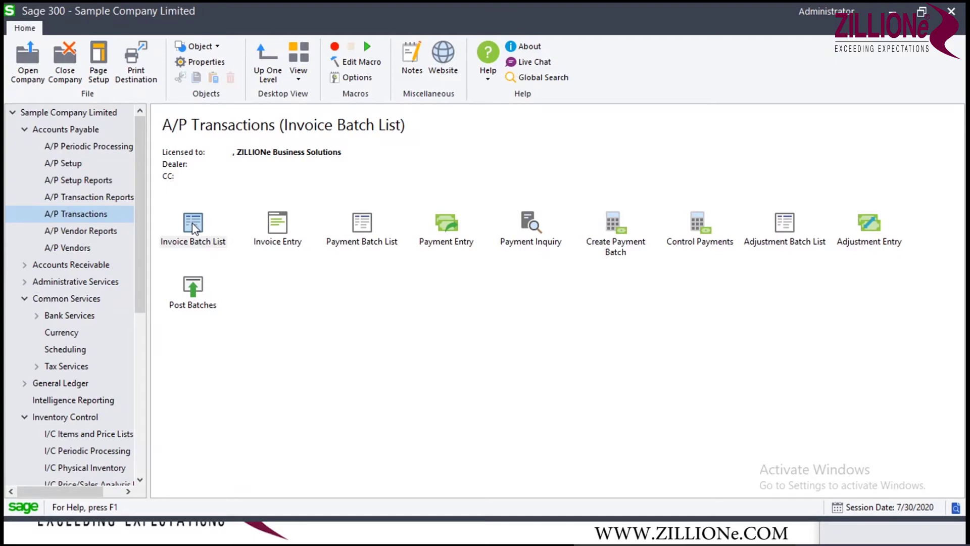
{"action": "double_click", "coordinate": [192, 224]}
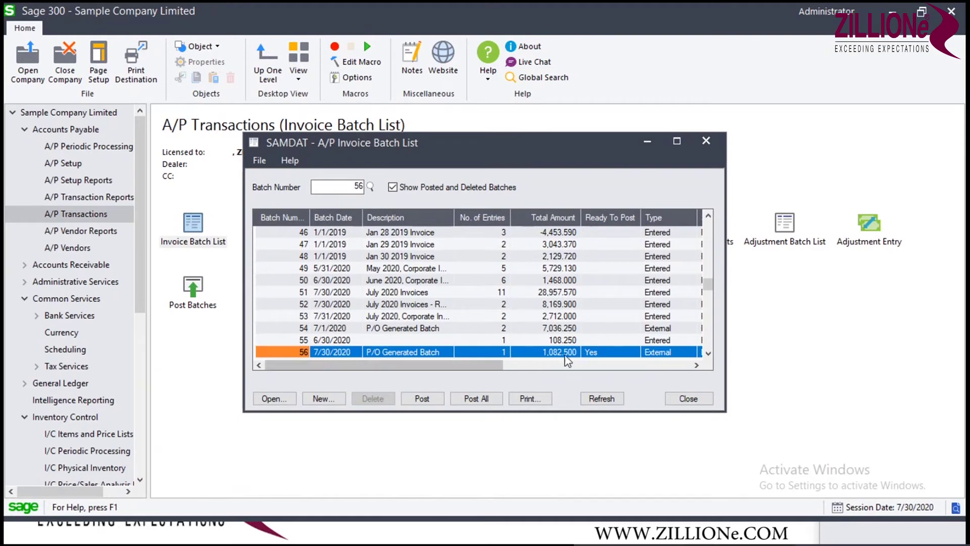
Set Ready To Post to No for the P/O generated batch 56, open its invoice entry and dismiss the message.
{"action": "double_click", "coordinate": [597, 352]}
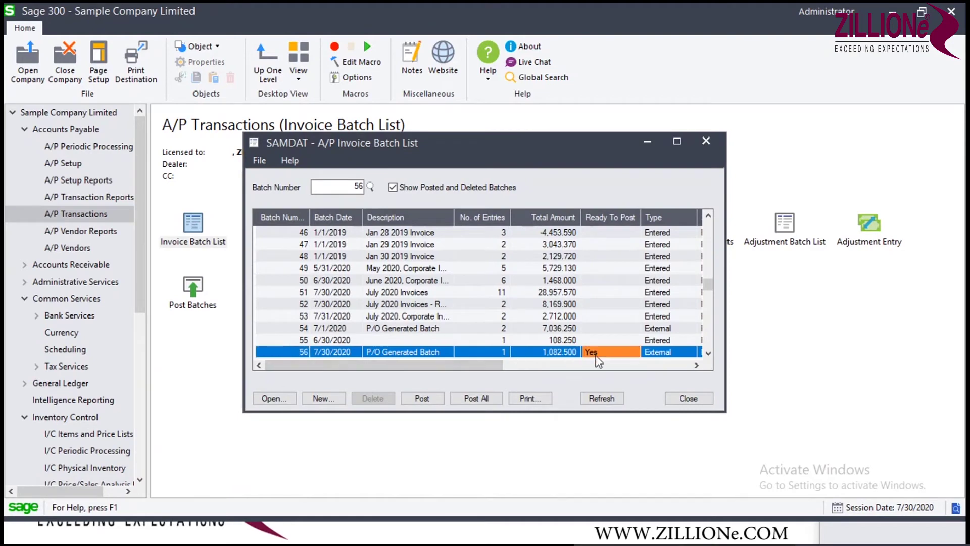
{"action": "left_click", "coordinate": [421, 353]}
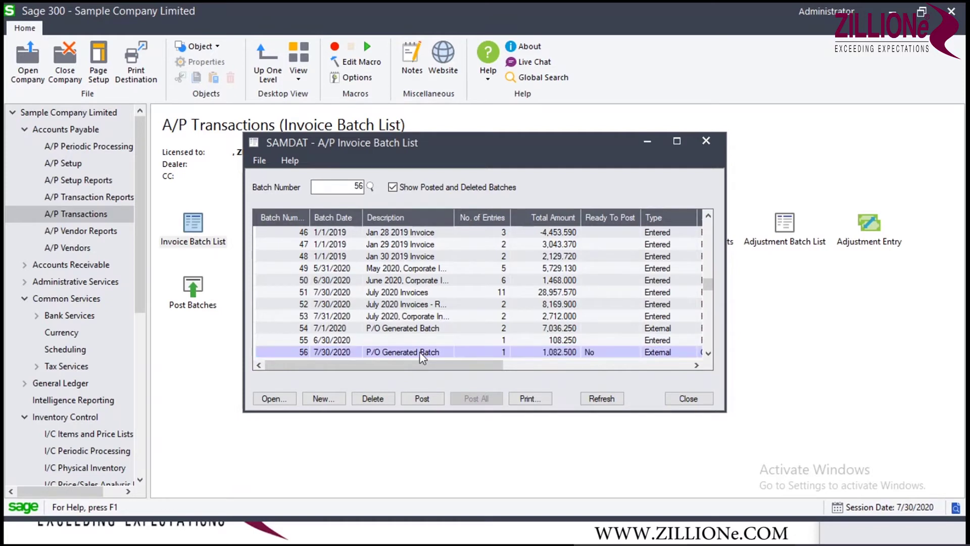
{"action": "double_click", "coordinate": [419, 352]}
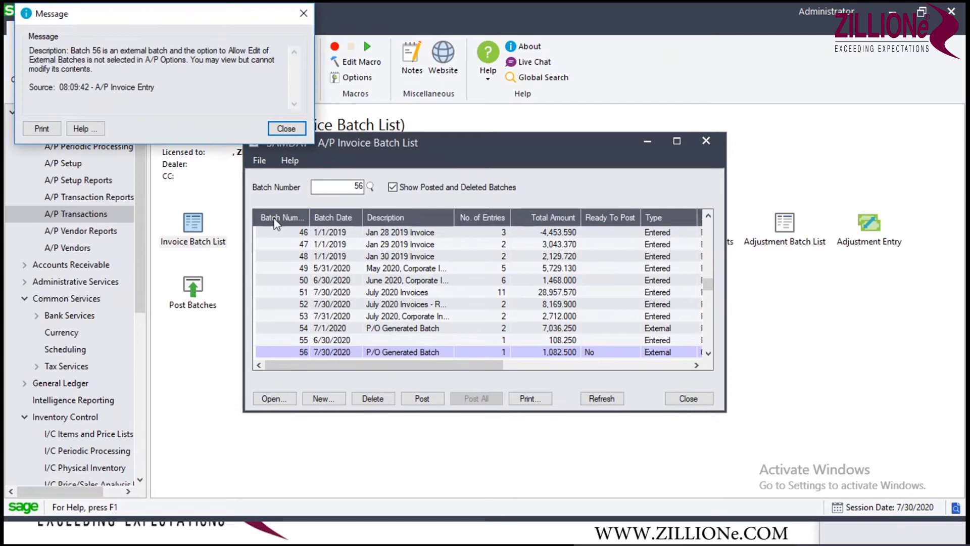
{"action": "left_click", "coordinate": [295, 135]}
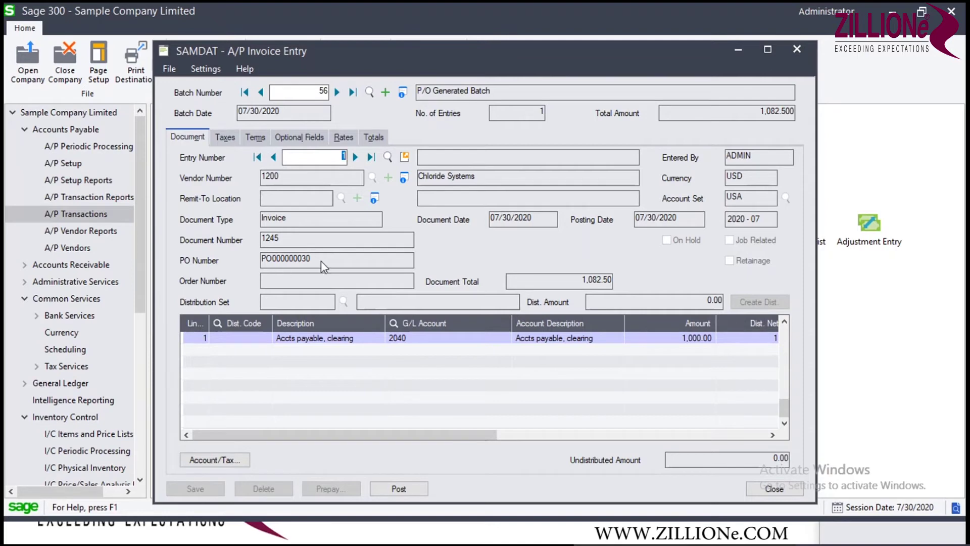
Drill down from the A/P invoice to the originating P/O invoice 1245, examine its details and totals, and close it.
{"action": "left_click", "coordinate": [404, 157]}
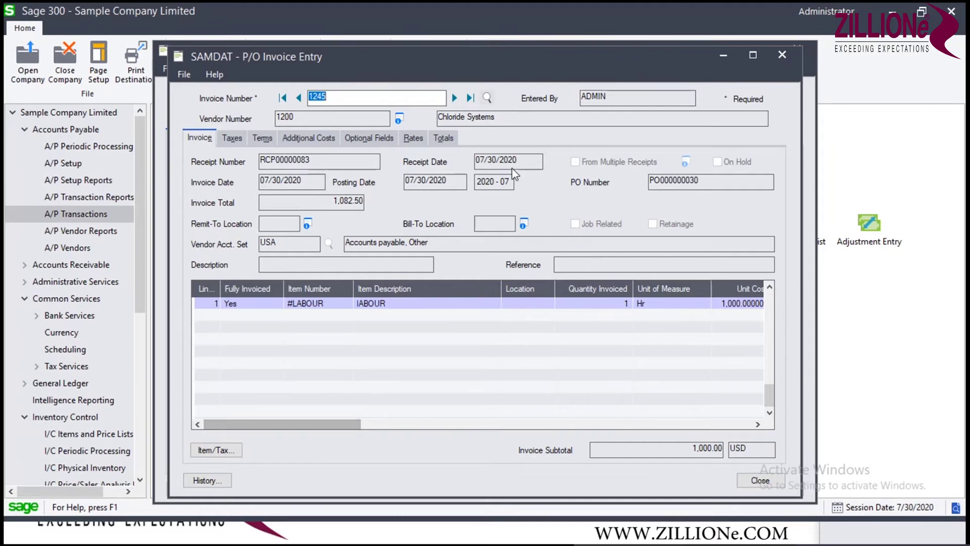
{"action": "left_click", "coordinate": [444, 139]}
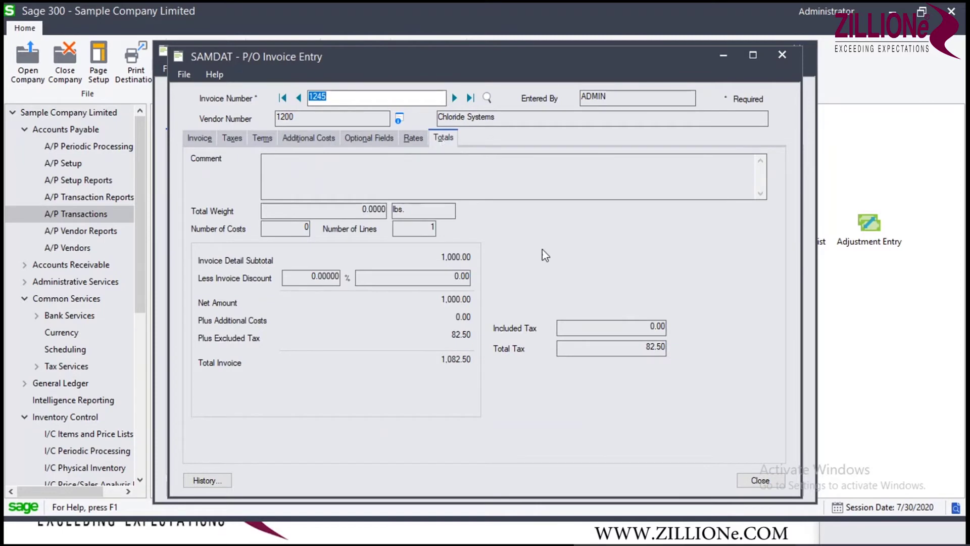
{"action": "left_click", "coordinate": [782, 54]}
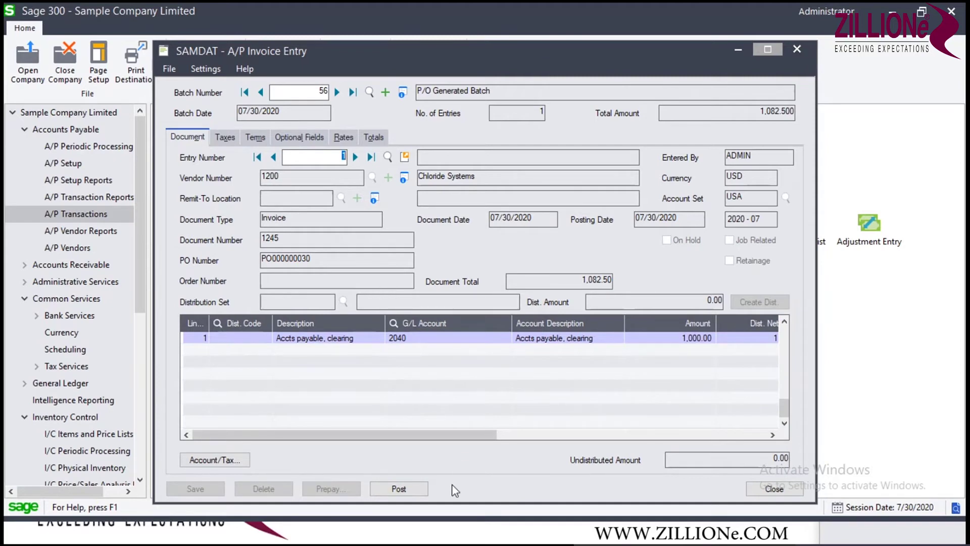
Post A/P invoice batch 56, close the posting messages and minimize the invoice entry form.
{"action": "left_click", "coordinate": [399, 488]}
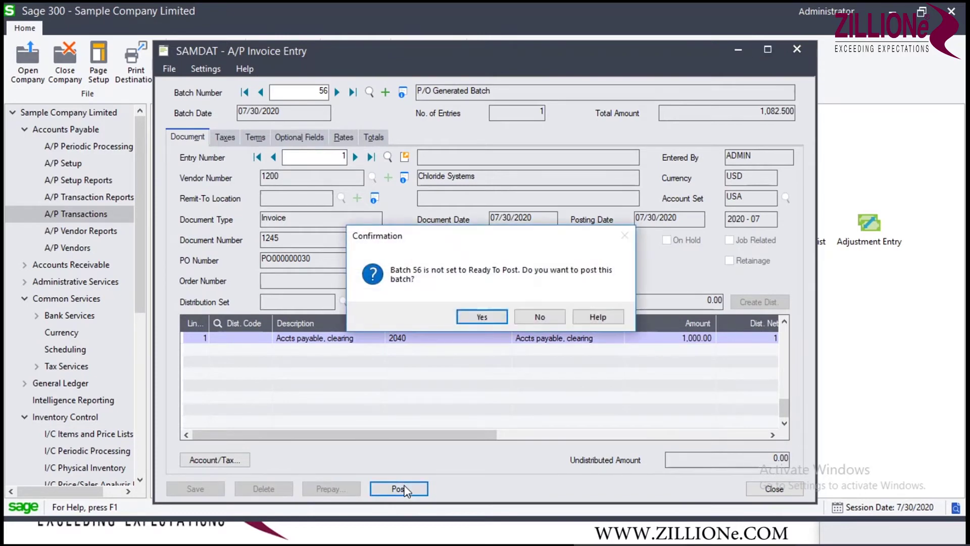
{"action": "left_click", "coordinate": [478, 318]}
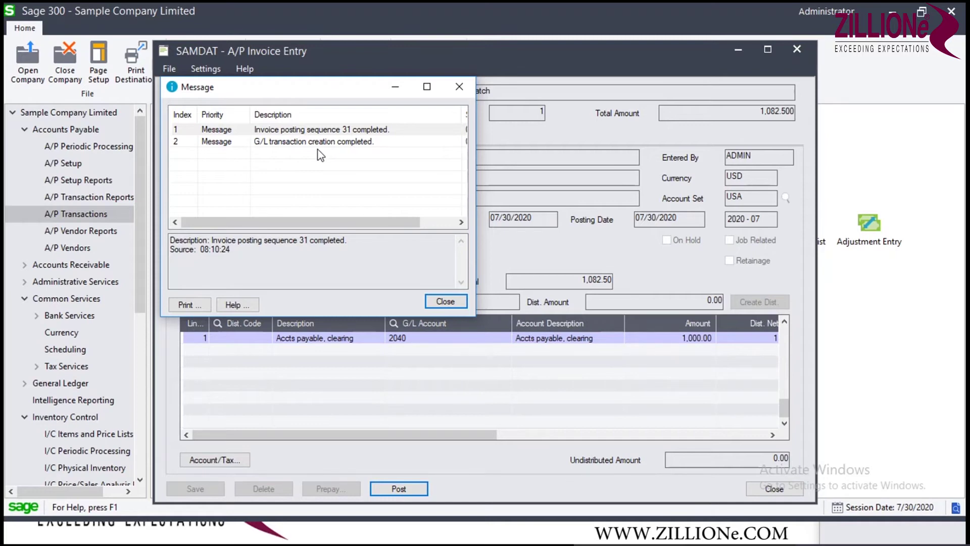
{"action": "left_click", "coordinate": [461, 87]}
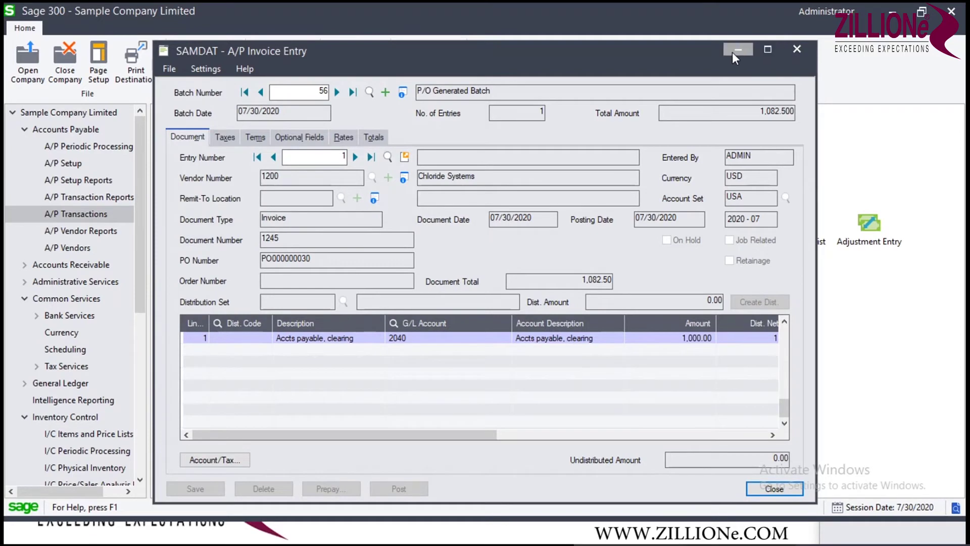
{"action": "left_click", "coordinate": [737, 50]}
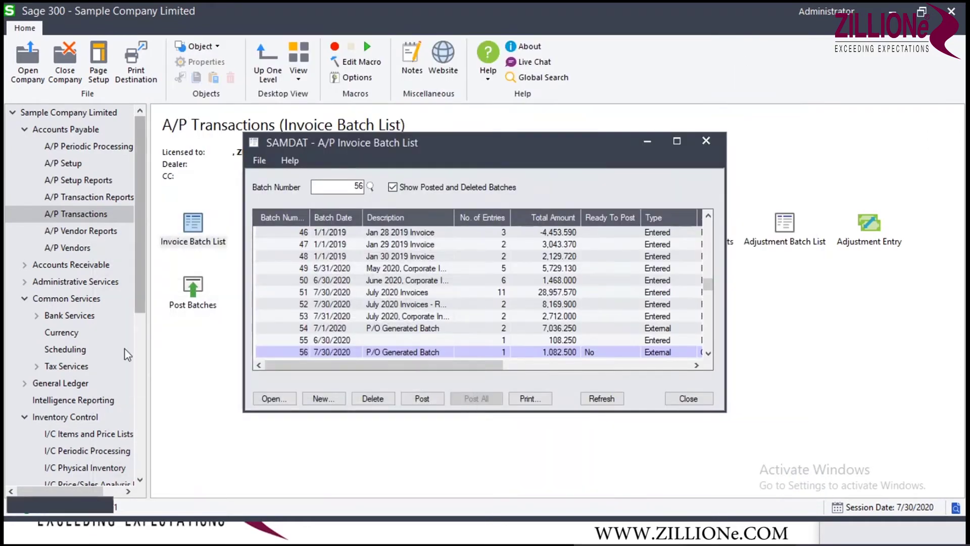
Open the Batch List from the General Ledger transactions and exclude posted and deleted batches.
{"action": "left_click", "coordinate": [24, 385]}
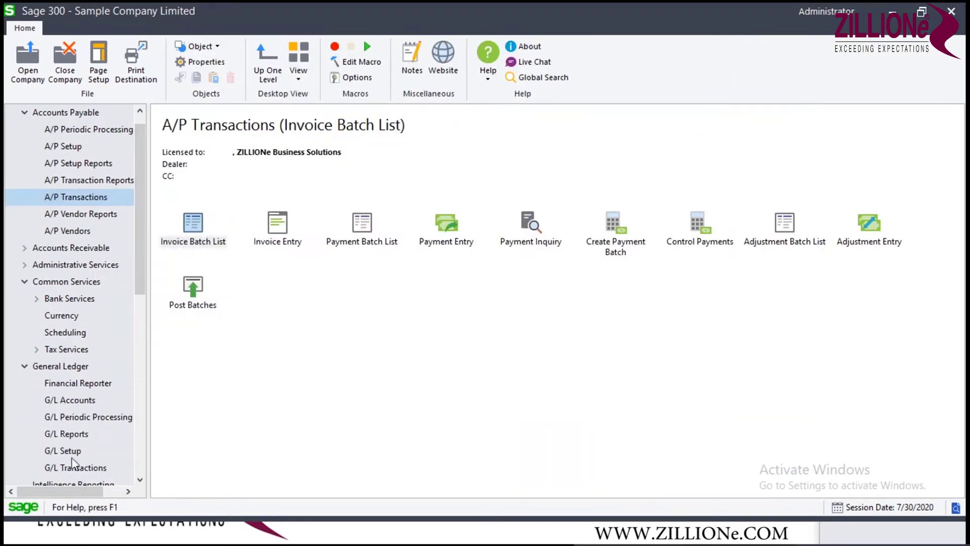
{"action": "left_click", "coordinate": [80, 469]}
{"action": "left_click", "coordinate": [195, 229]}
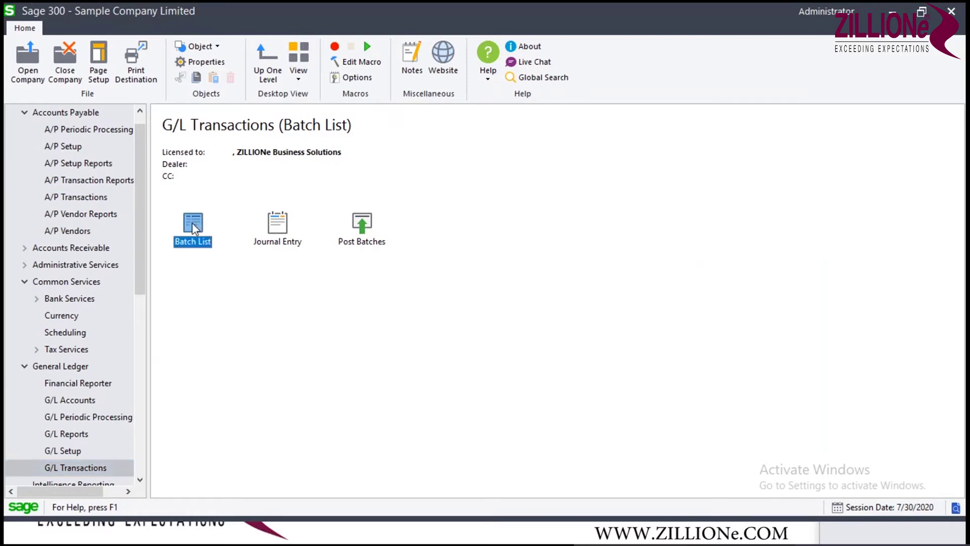
{"action": "double_click", "coordinate": [195, 228]}
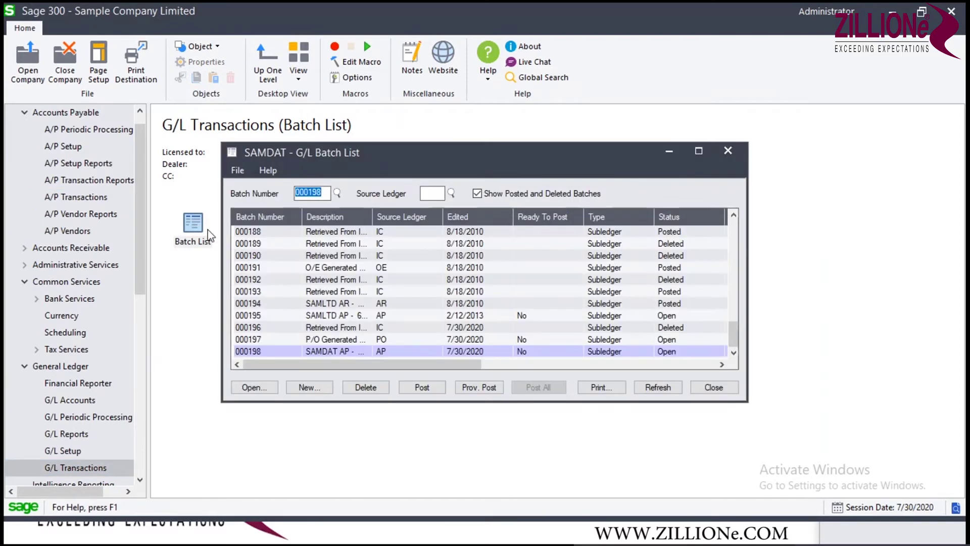
{"action": "left_click", "coordinate": [477, 194]}
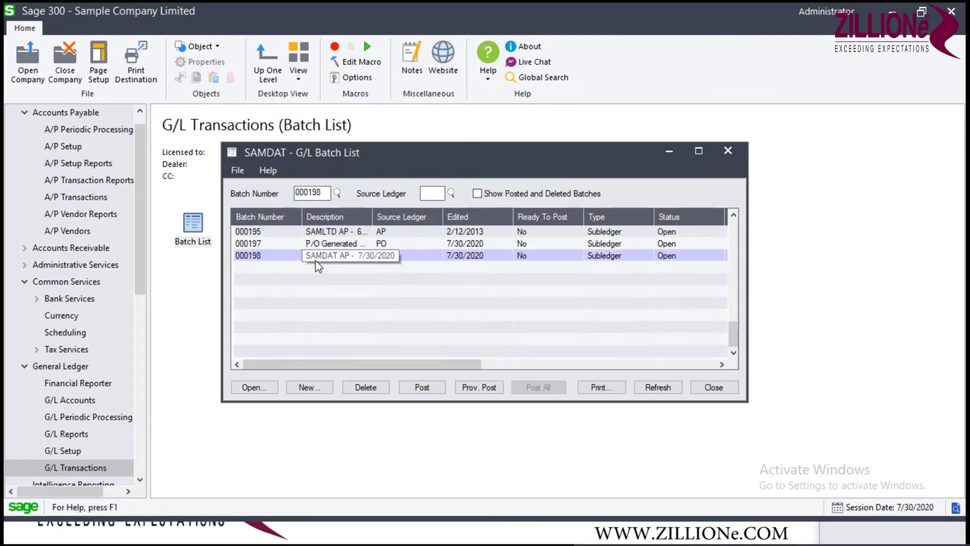
Open G/L batch 000198, drill down to its originating A/P invoice, examine the entry's source debits and credits, and close it.
{"action": "left_click", "coordinate": [353, 257]}
{"action": "double_click", "coordinate": [353, 258]}
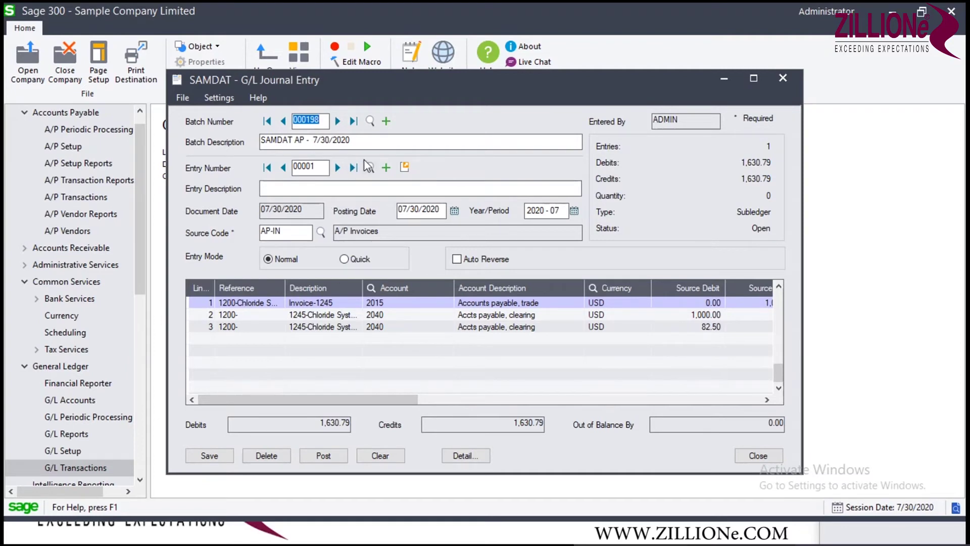
{"action": "left_click", "coordinate": [404, 168]}
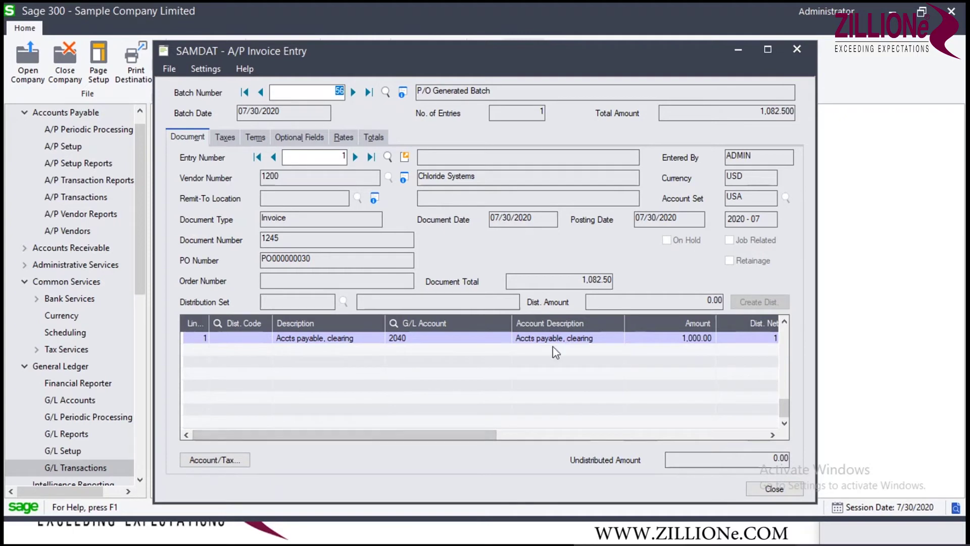
{"action": "left_click", "coordinate": [797, 49]}
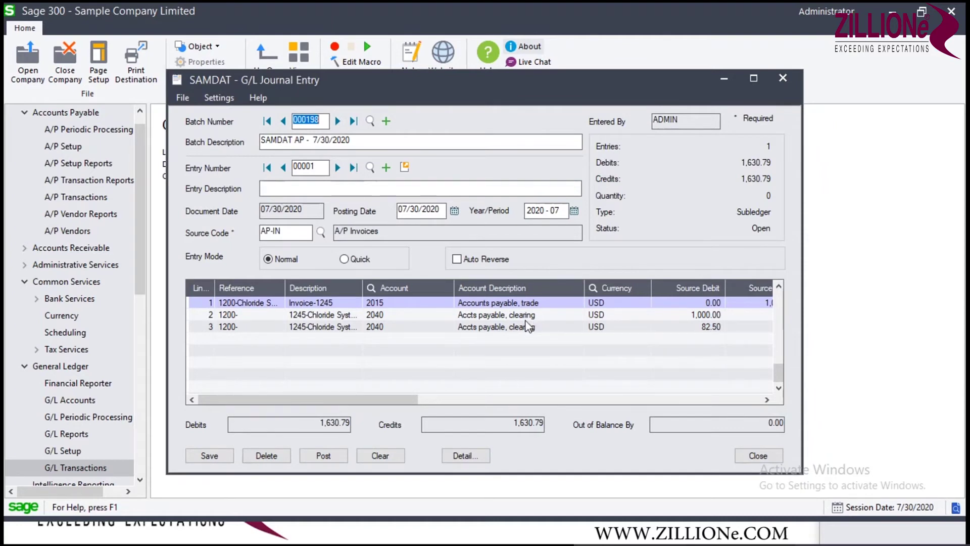
{"action": "left_click_drag", "start_coordinate": [373, 404], "coordinate": [438, 338]}
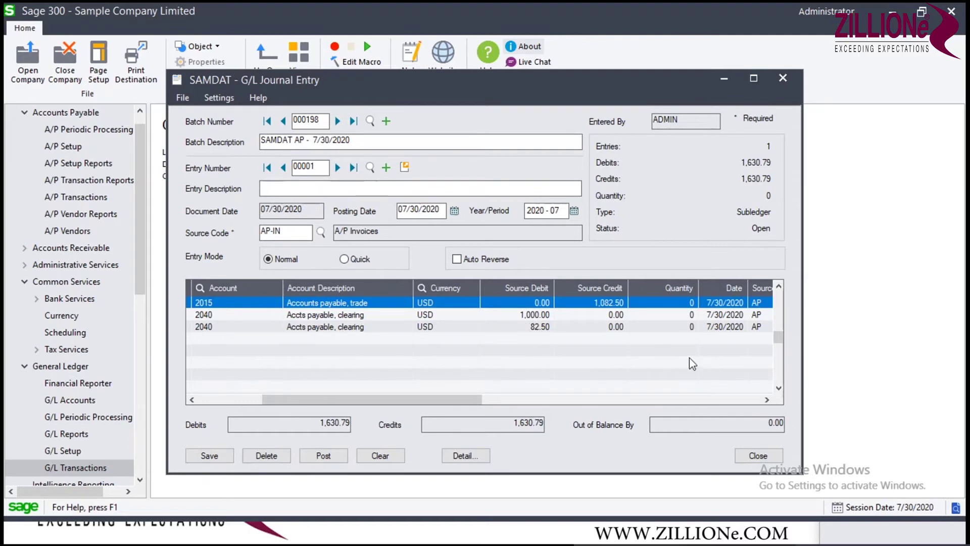
{"action": "left_click", "coordinate": [757, 456]}
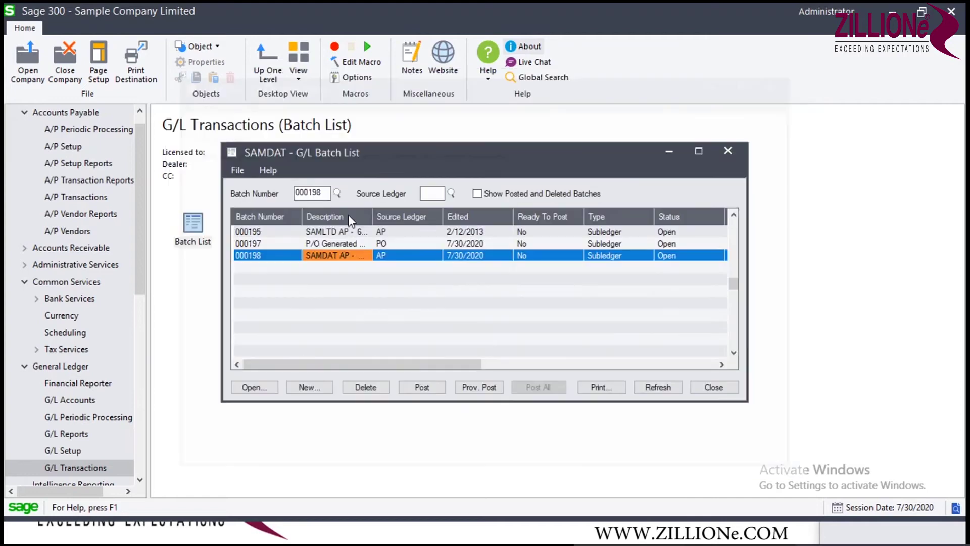
Examine the accounts, source debits and credits of P/O generated G/L batch 000197, and close the journal entry and batch list.
{"action": "double_click", "coordinate": [346, 243]}
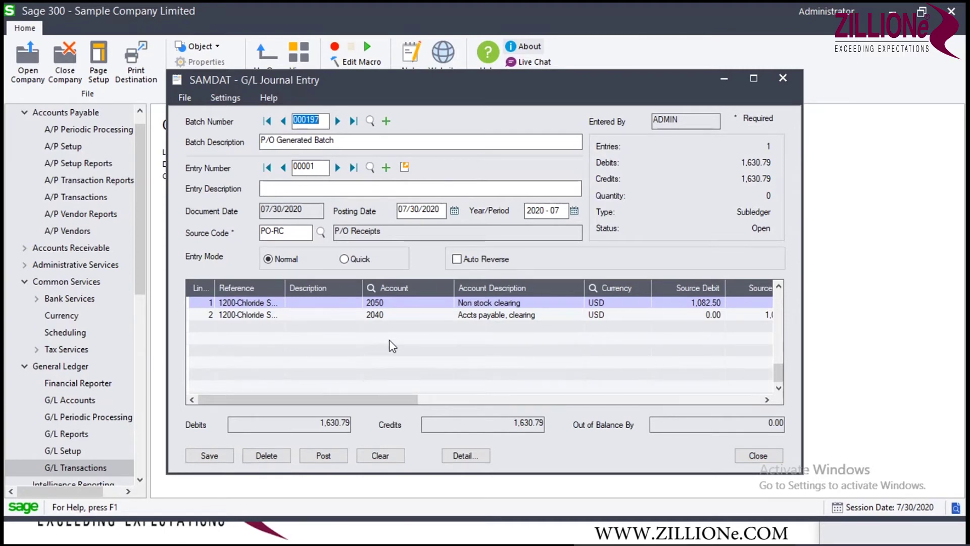
{"action": "left_click_drag", "start_coordinate": [398, 396], "coordinate": [433, 396]}
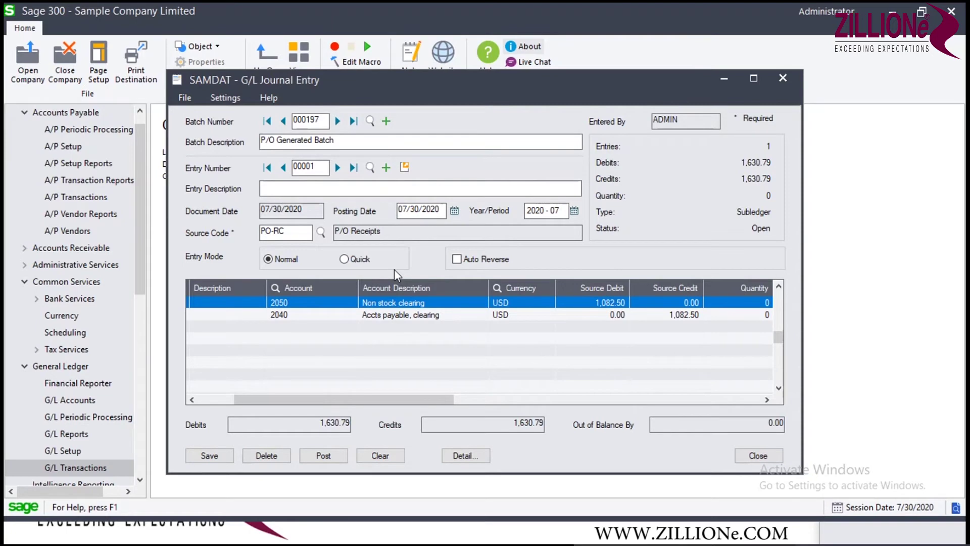
{"action": "left_click", "coordinate": [783, 78]}
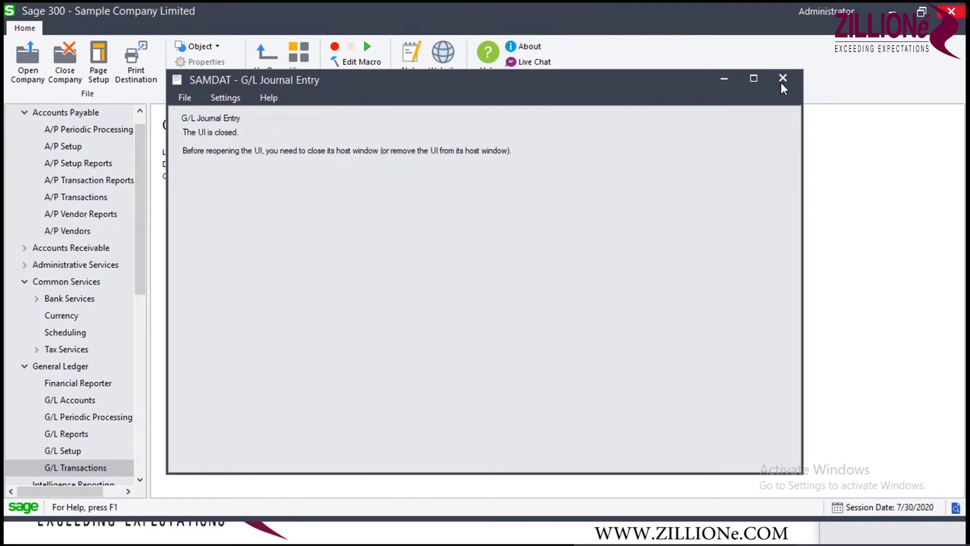
{"action": "left_click", "coordinate": [728, 157]}
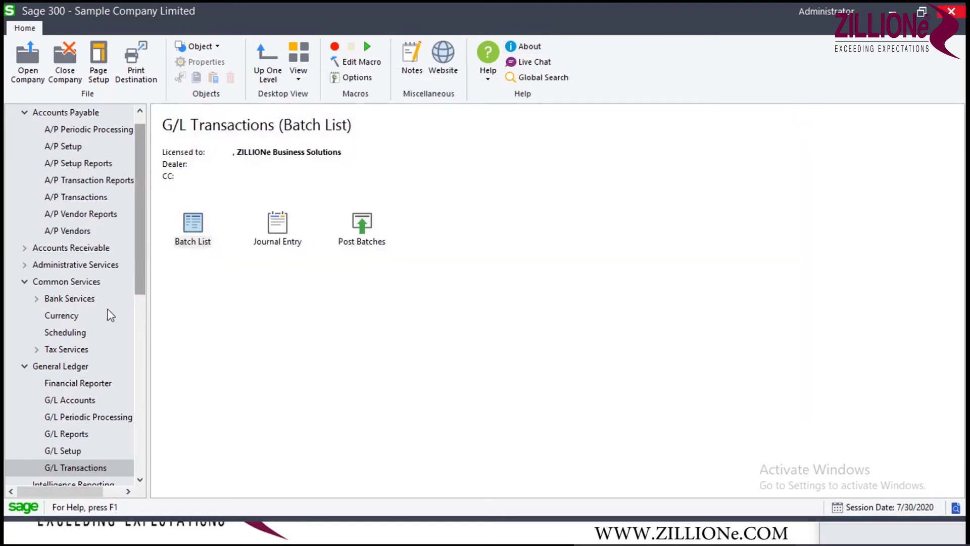
Open Purchase Order Entry from the Purchase Orders transactions and start a new purchase order.
{"action": "left_click_drag", "start_coordinate": [142, 284], "coordinate": [140, 464]}
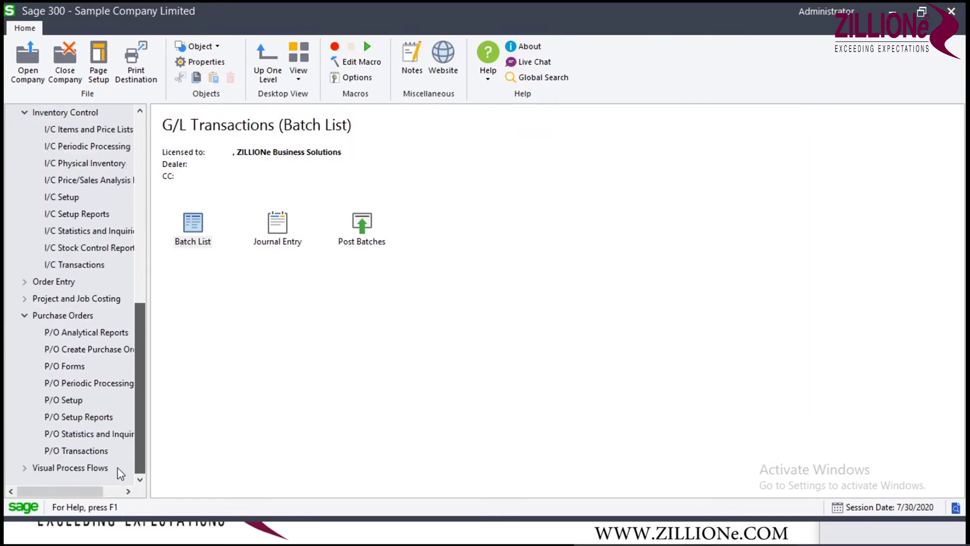
{"action": "left_click", "coordinate": [94, 451]}
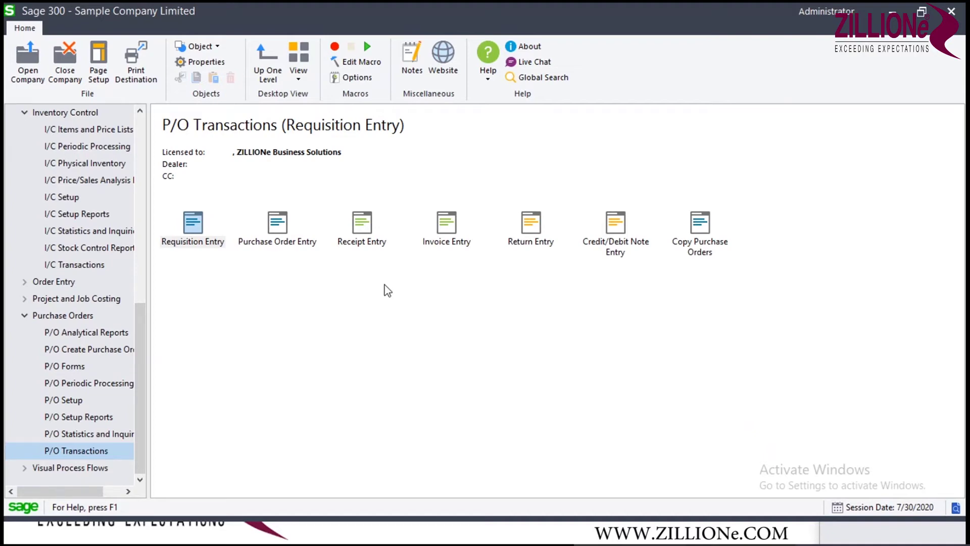
{"action": "double_click", "coordinate": [279, 228]}
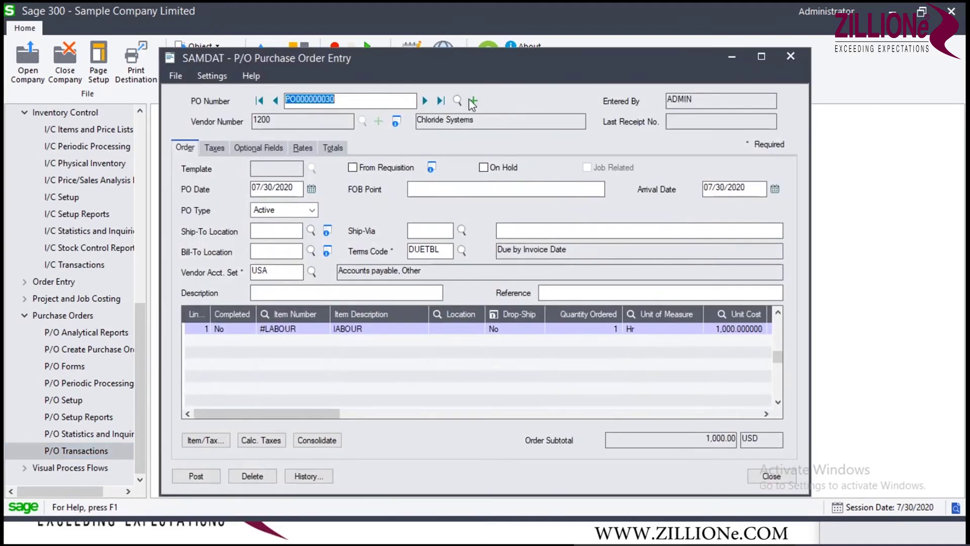
{"action": "left_click", "coordinate": [472, 101]}
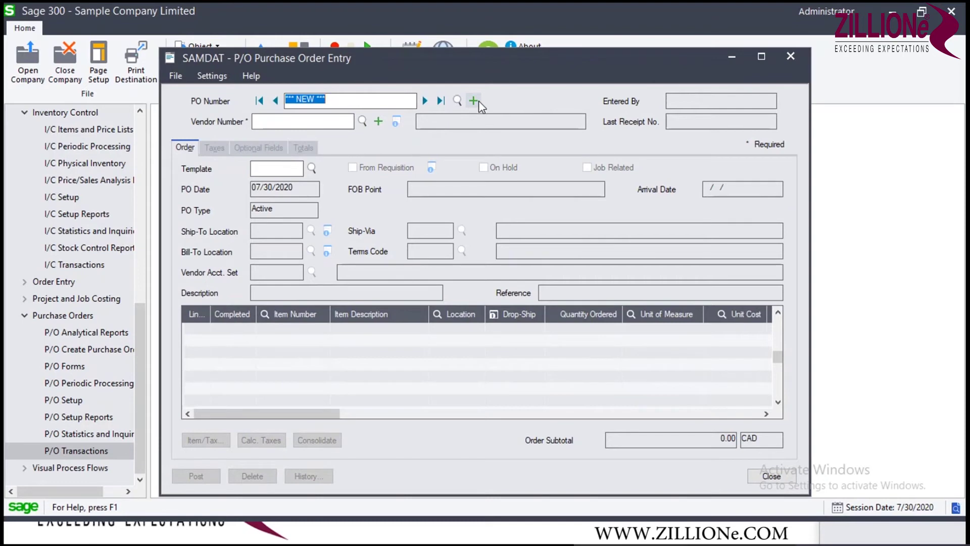
Choose vendor 1200, Chloride Systems, for the new order and set the arrival date to 07/30/2020.
{"action": "left_click", "coordinate": [362, 121]}
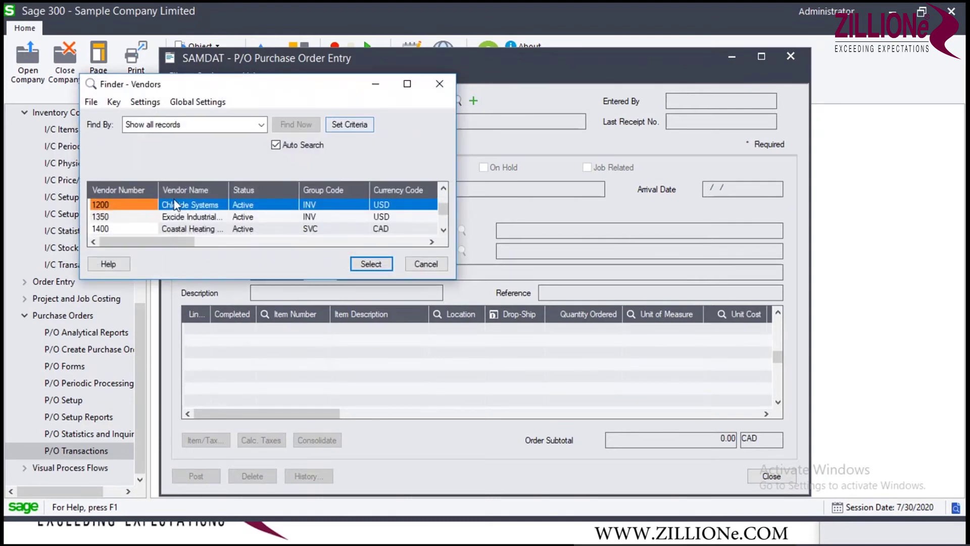
{"action": "double_click", "coordinate": [142, 205]}
{"action": "key", "text": "Tab"}
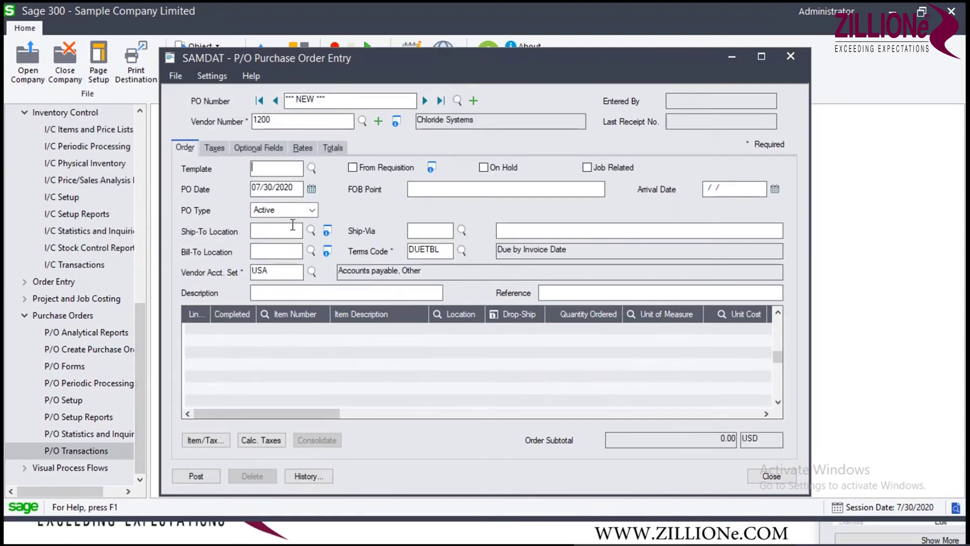
{"action": "left_click", "coordinate": [775, 188]}
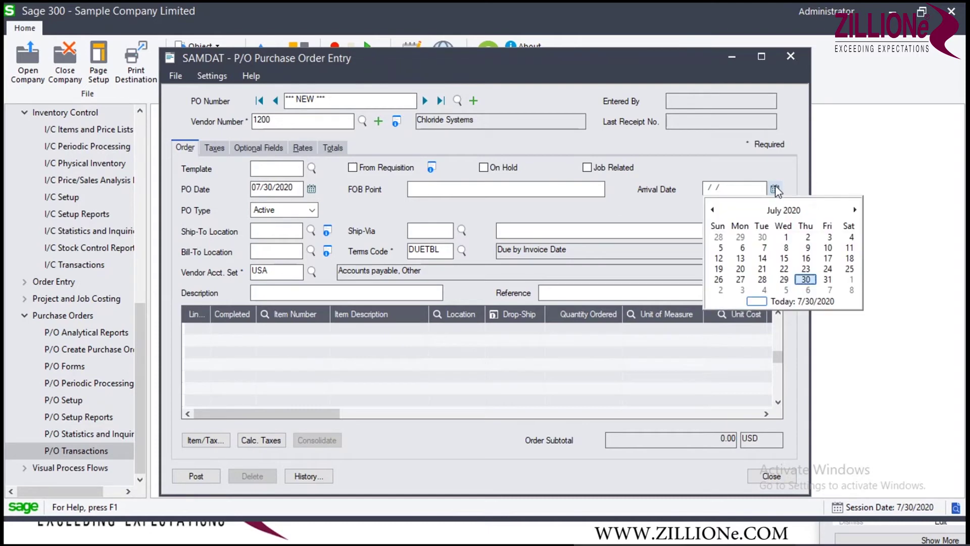
{"action": "left_click", "coordinate": [761, 302]}
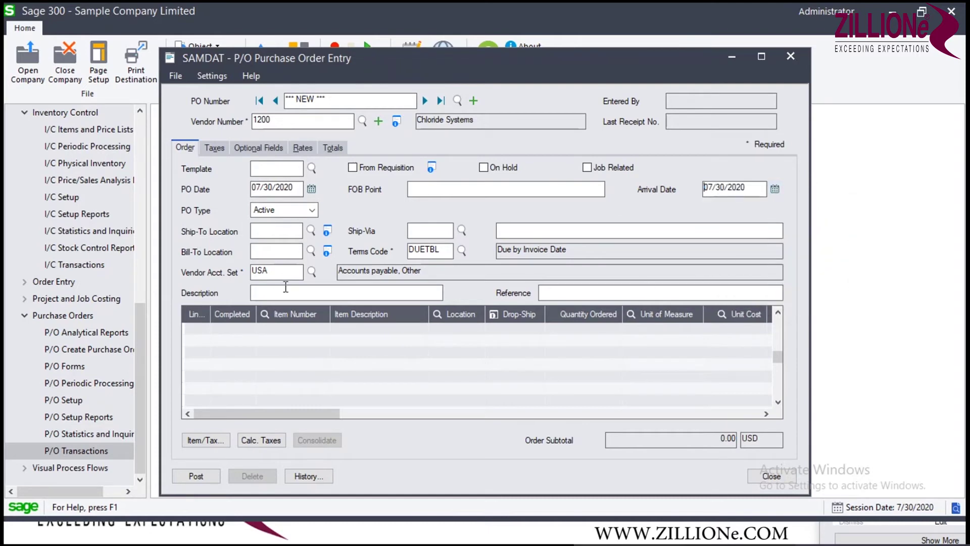
Review the new order's taxes, optional fields and rates, and return to the order details.
{"action": "left_click", "coordinate": [216, 149]}
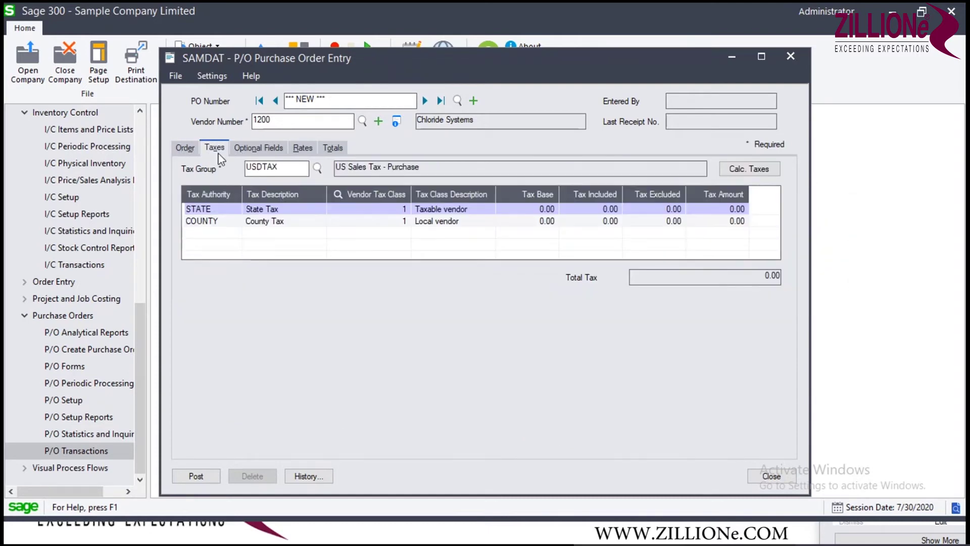
{"action": "left_click", "coordinate": [258, 149]}
{"action": "left_click", "coordinate": [304, 148]}
{"action": "left_click", "coordinate": [187, 149]}
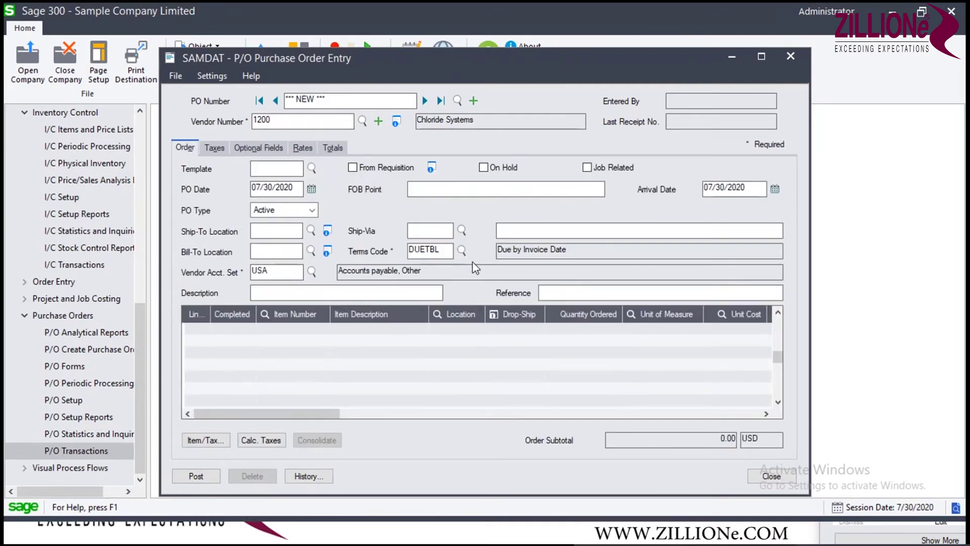
Enter MAINTAINANCE as the first line's item number, search the item finder by description, keep the typed item and dismiss the warnings.
{"action": "left_click", "coordinate": [262, 331]}
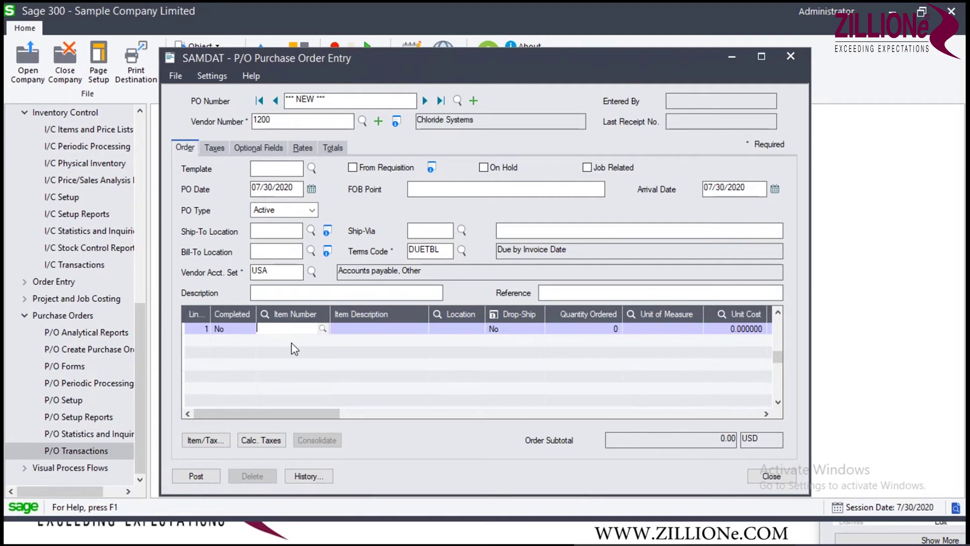
{"action": "type", "text": "MAINTAINANCE"}
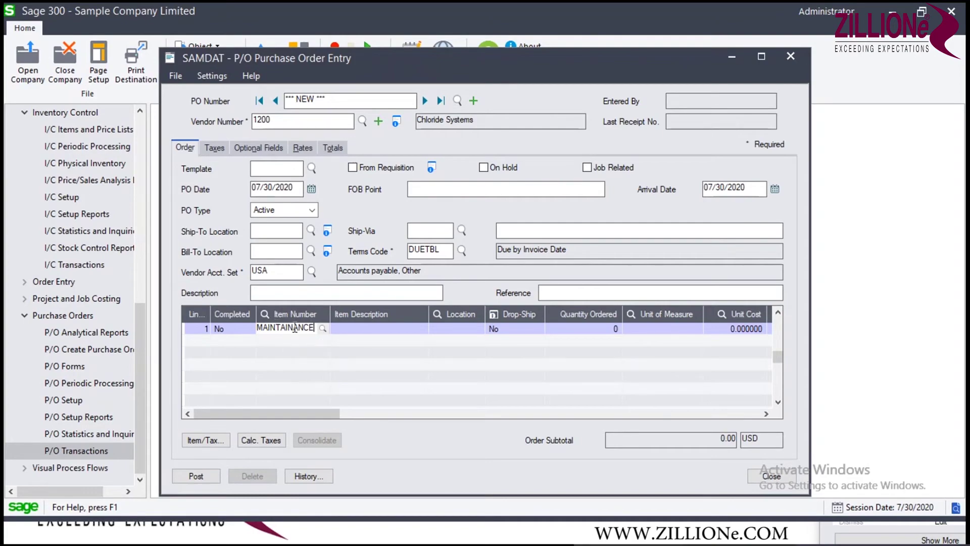
{"action": "left_click", "coordinate": [322, 328]}
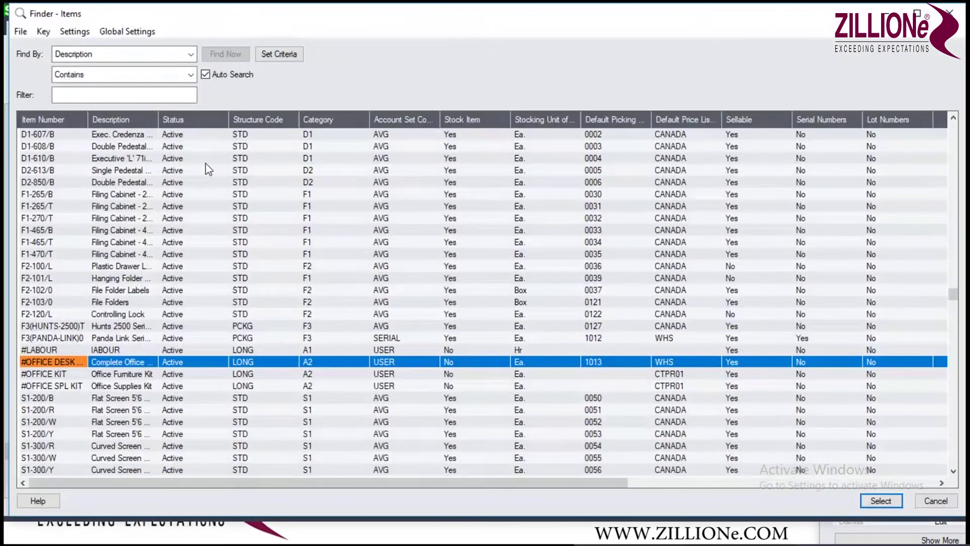
{"action": "left_click", "coordinate": [85, 95]}
{"action": "type", "text": "main"}
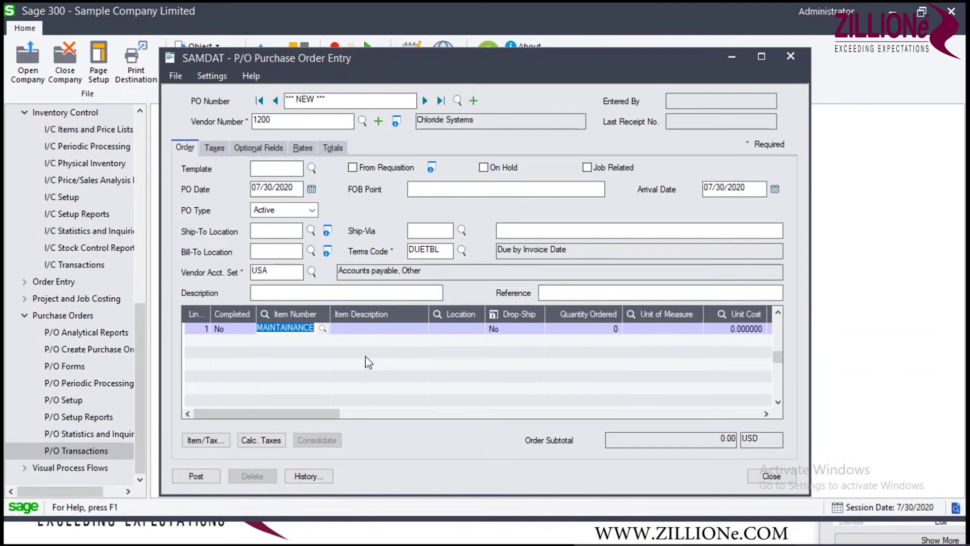
{"action": "key", "text": "Tab"}
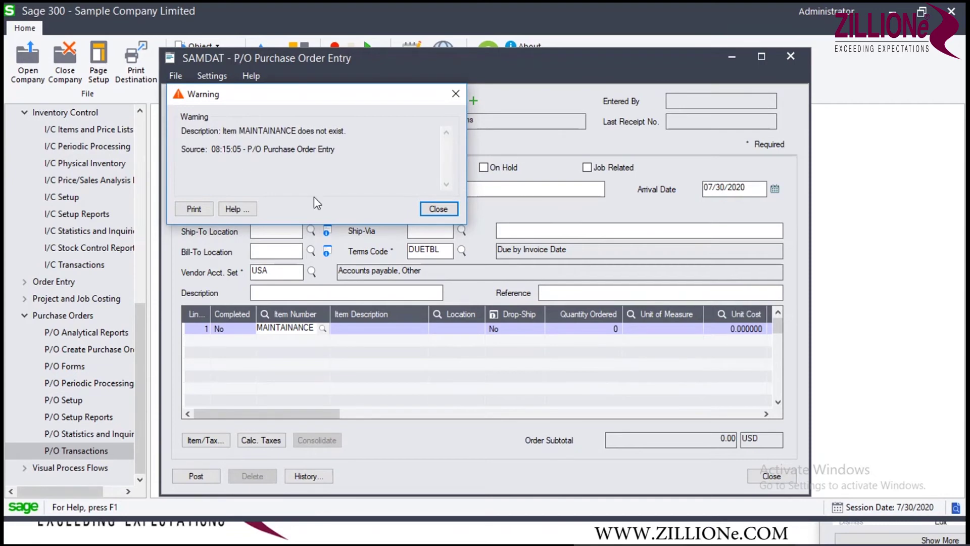
{"action": "left_click", "coordinate": [438, 209]}
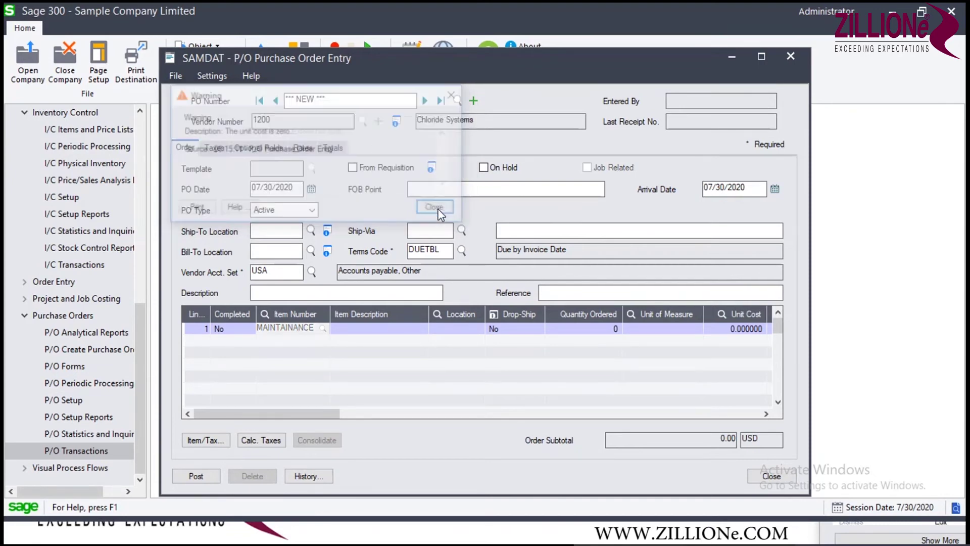
{"action": "left_click", "coordinate": [459, 86]}
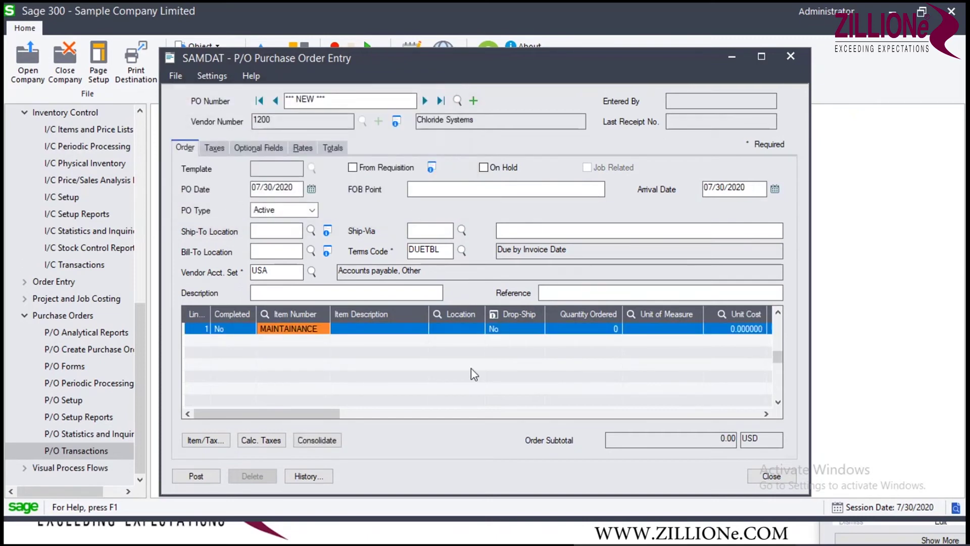
Set the quantity ordered for the MAINTAINANCE line to 1 and try to look up a unit of measure.
{"action": "left_click_drag", "start_coordinate": [317, 411], "coordinate": [360, 417]}
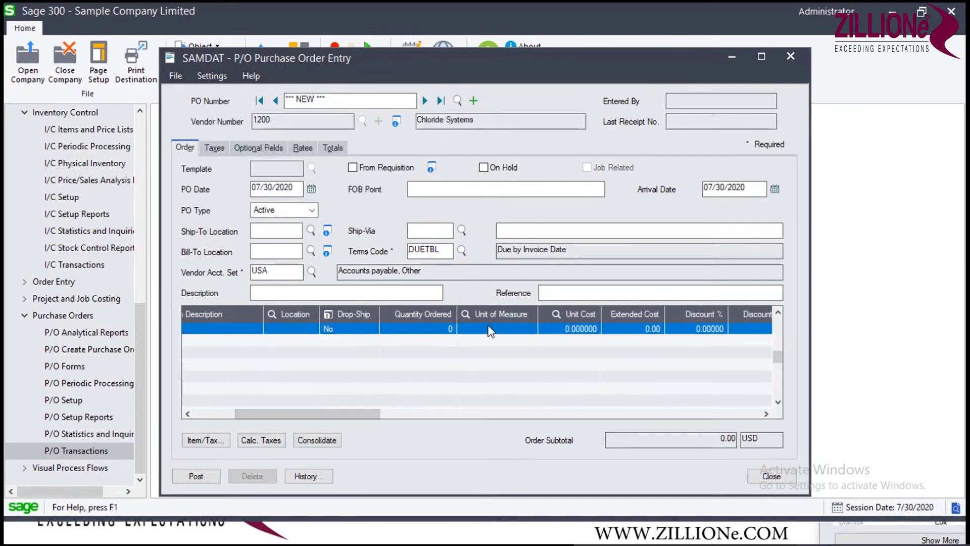
{"action": "left_click", "coordinate": [450, 328]}
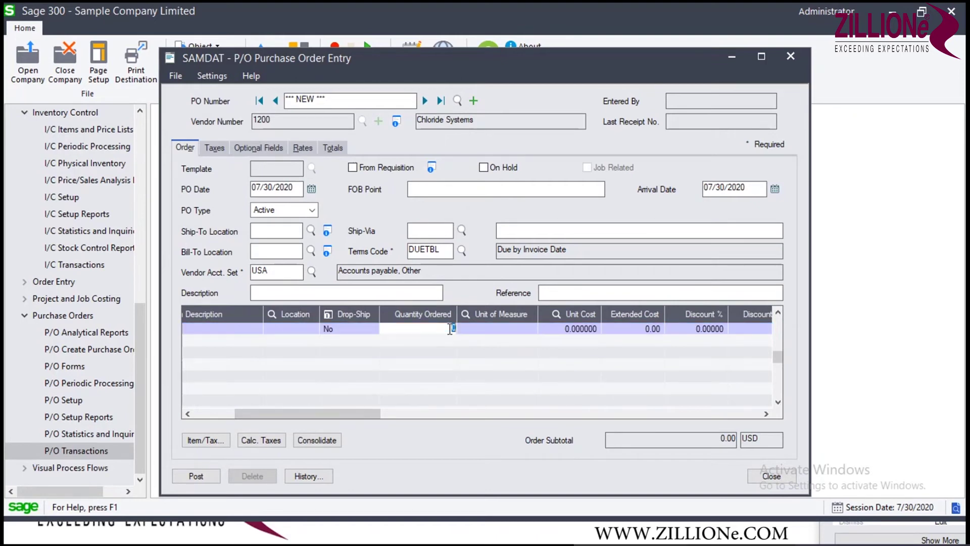
{"action": "type", "text": "1"}
{"action": "left_click", "coordinate": [520, 329]}
{"action": "left_click", "coordinate": [530, 328]}
{"action": "left_click", "coordinate": [438, 208]}
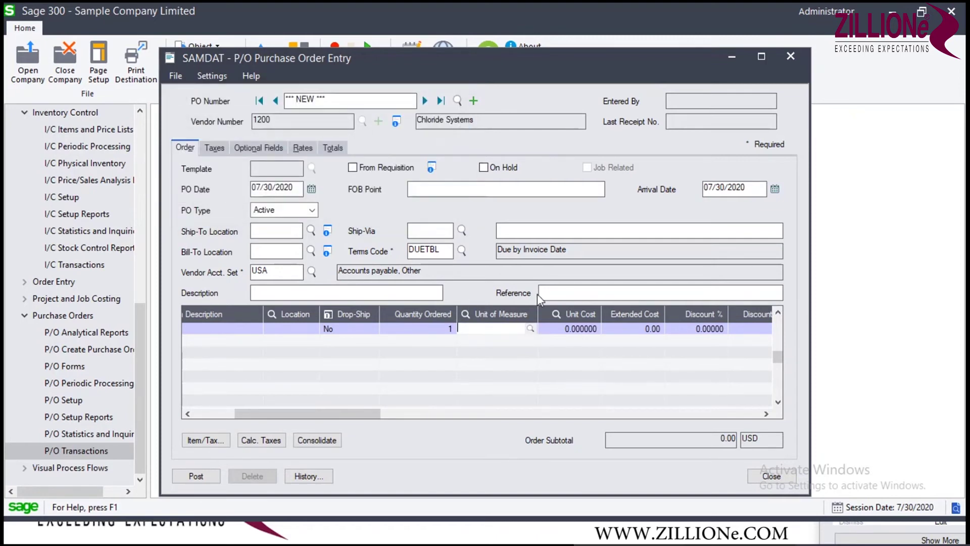
Set the unit cost of the MAINTAINANCE line to 5,000.
{"action": "left_click", "coordinate": [573, 327]}
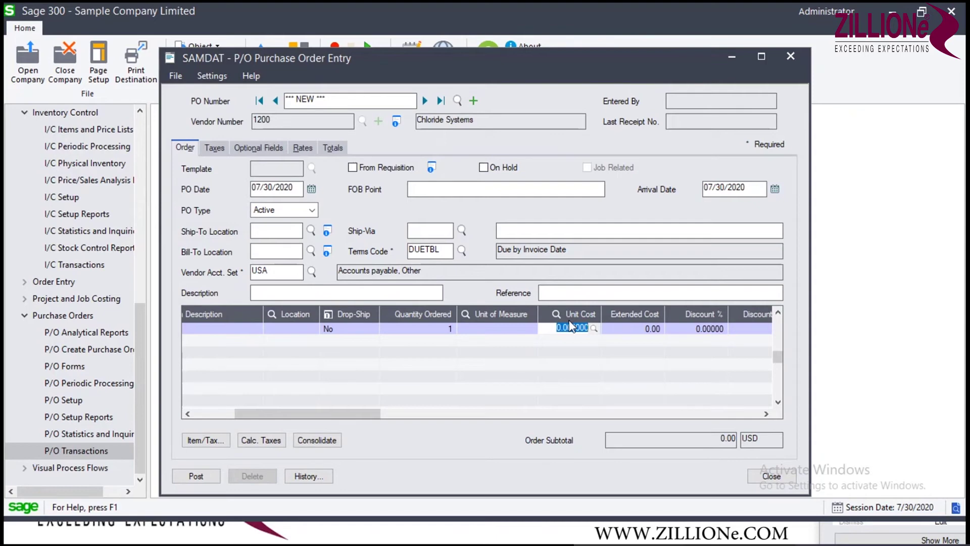
{"action": "type", "text": "1"}
{"action": "type", "text": "00"}
{"action": "type", "text": "0"}
{"action": "left_click", "coordinate": [652, 373]}
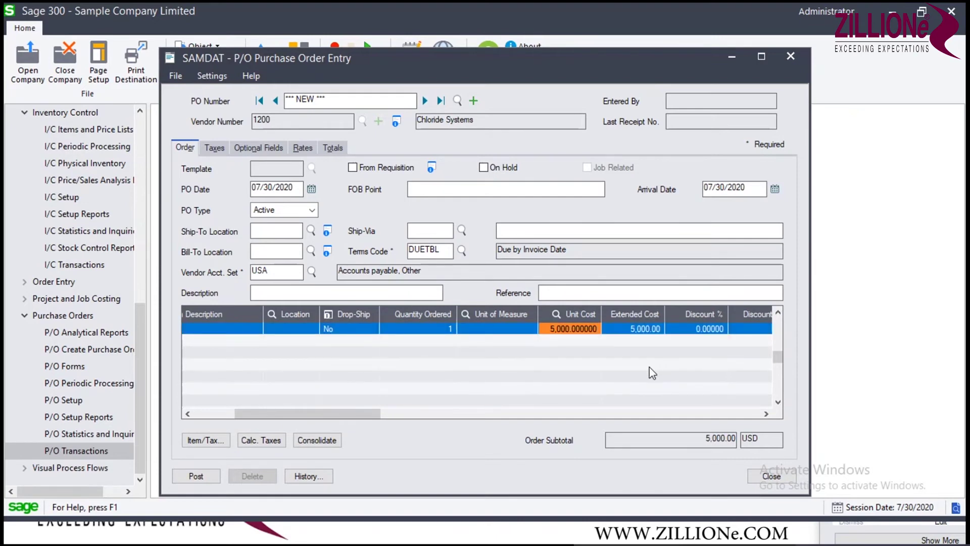
Choose account 6380 Miscellaneous from the account finder as the expense account of the MAINTAINANCE line.
{"action": "left_click_drag", "start_coordinate": [369, 414], "coordinate": [660, 402]}
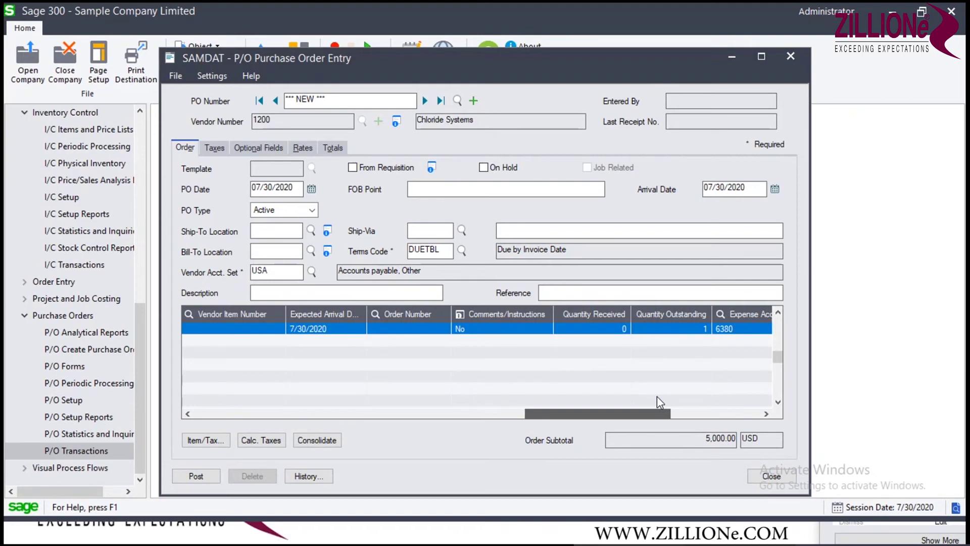
{"action": "left_click_drag", "start_coordinate": [657, 402], "coordinate": [680, 402]}
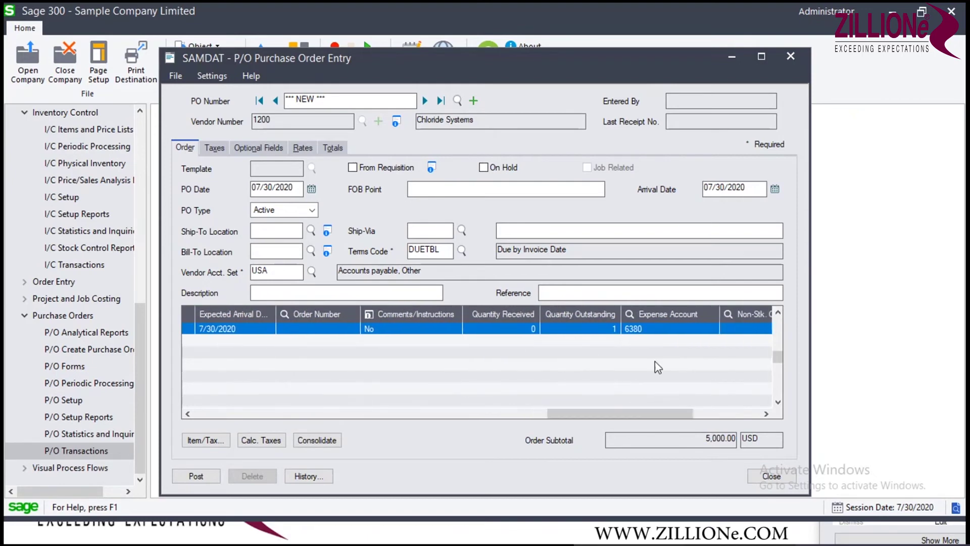
{"action": "left_click", "coordinate": [667, 329]}
{"action": "left_click", "coordinate": [712, 328]}
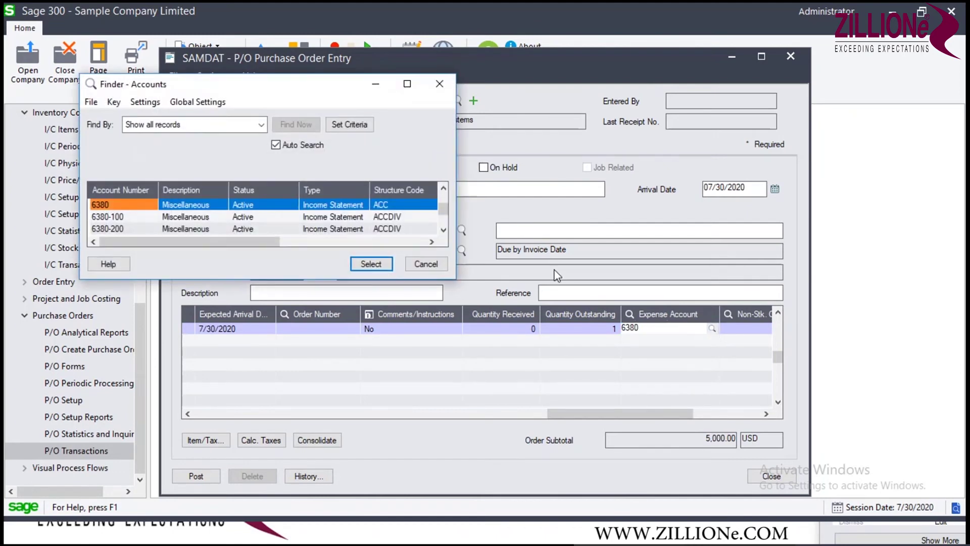
{"action": "left_click", "coordinate": [409, 84]}
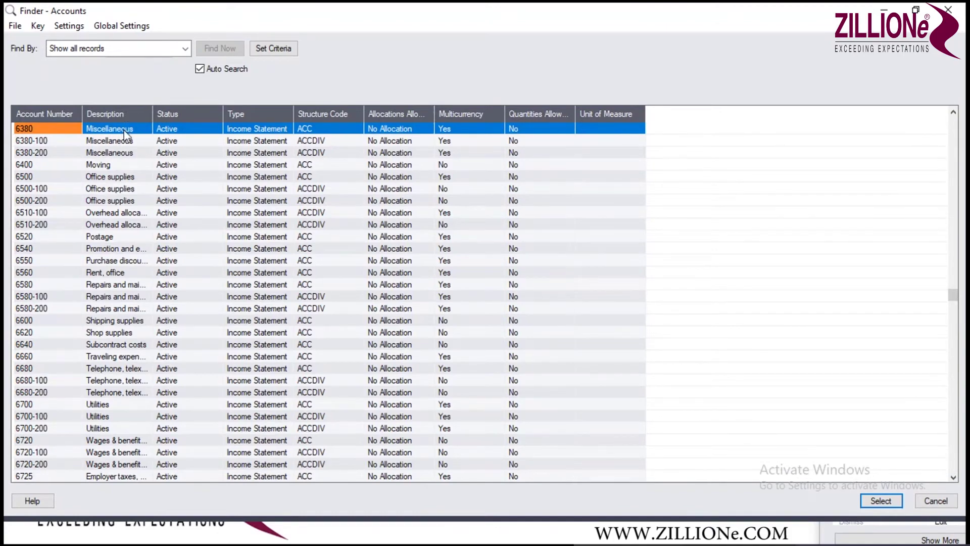
{"action": "double_click", "coordinate": [126, 130]}
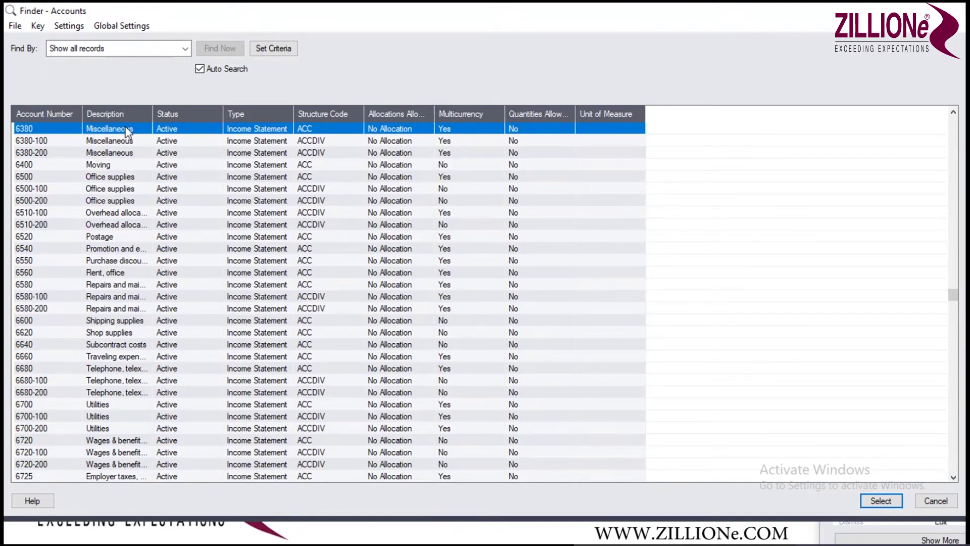
Check the MAINTAINANCE line's details and post the purchase order without printing it.
{"action": "mouse_move", "coordinate": [687, 413]}
{"action": "left_mouse_down"}
{"action": "mouse_move", "coordinate": [735, 417]}
{"action": "mouse_move", "coordinate": [681, 418]}
{"action": "left_mouse_up"}
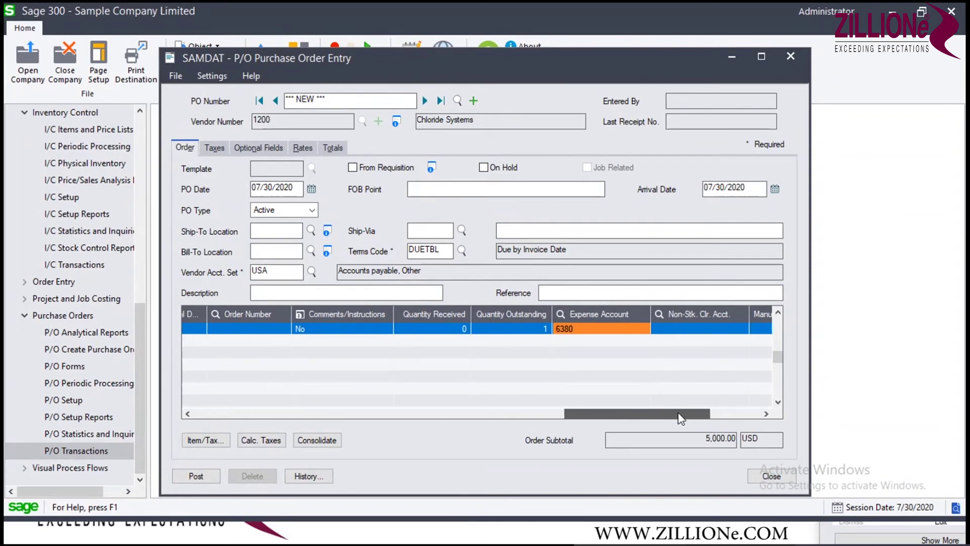
{"action": "left_click_drag", "start_coordinate": [681, 419], "coordinate": [677, 420]}
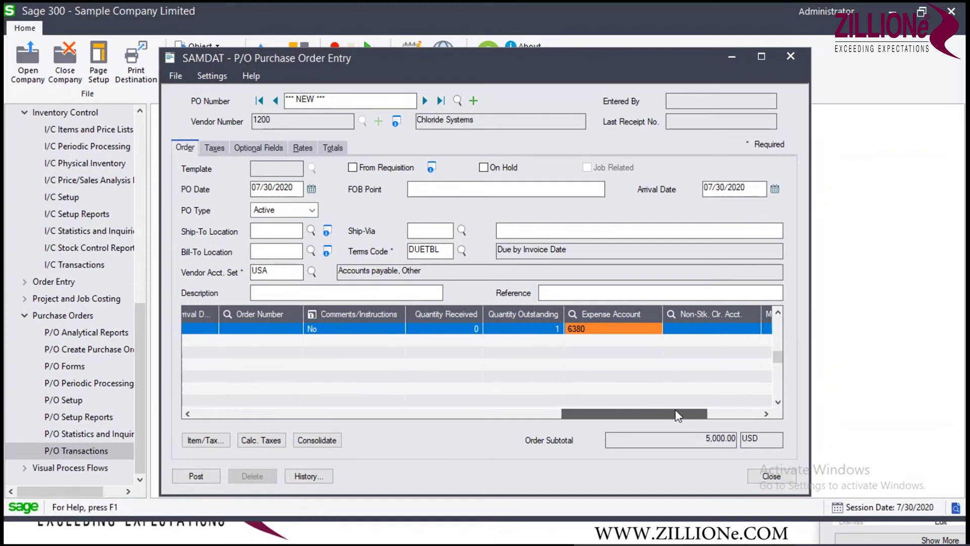
{"action": "mouse_move", "coordinate": [677, 415]}
{"action": "left_mouse_down"}
{"action": "mouse_move", "coordinate": [314, 420]}
{"action": "mouse_move", "coordinate": [662, 423]}
{"action": "mouse_move", "coordinate": [260, 398]}
{"action": "left_mouse_up"}
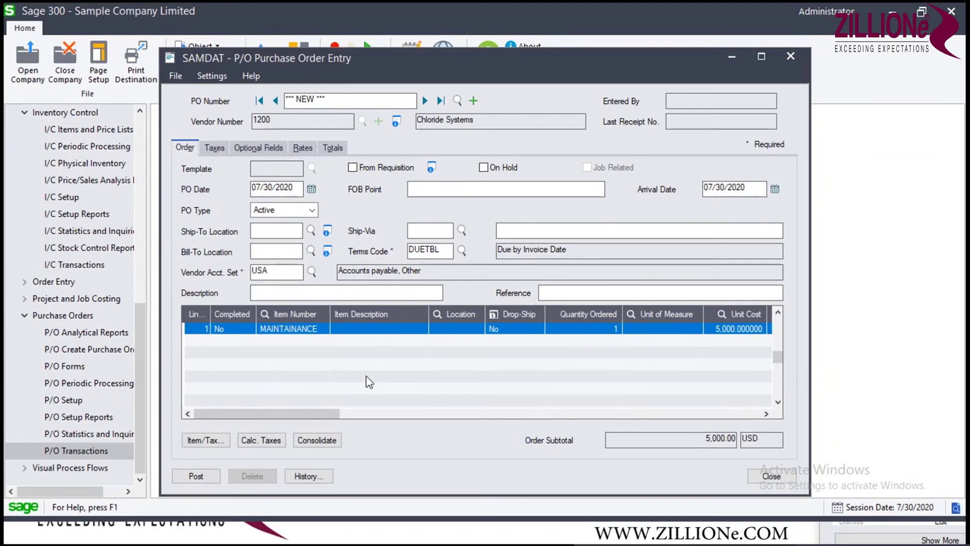
{"action": "left_click_drag", "start_coordinate": [332, 419], "coordinate": [370, 415]}
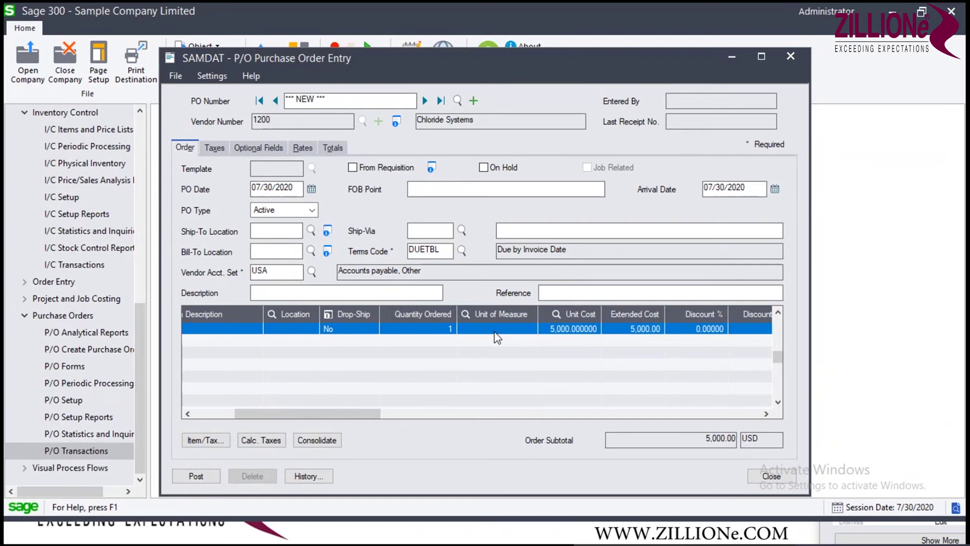
{"action": "left_click_drag", "start_coordinate": [319, 413], "coordinate": [216, 417]}
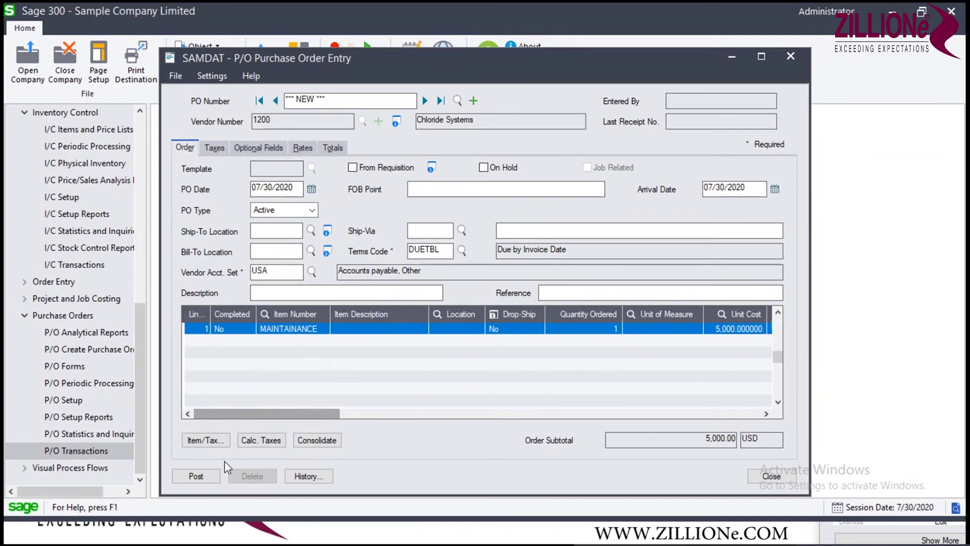
{"action": "left_click", "coordinate": [191, 477]}
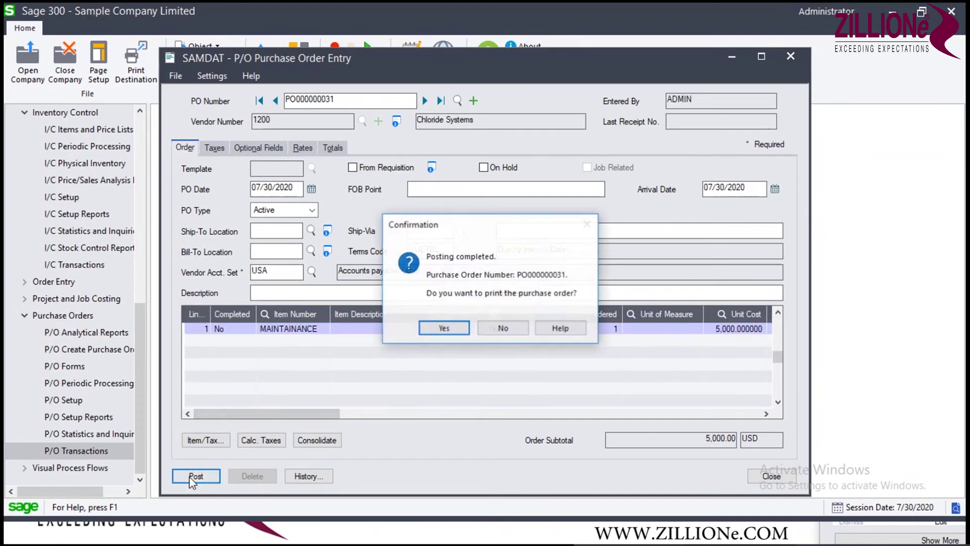
{"action": "left_click", "coordinate": [502, 329]}
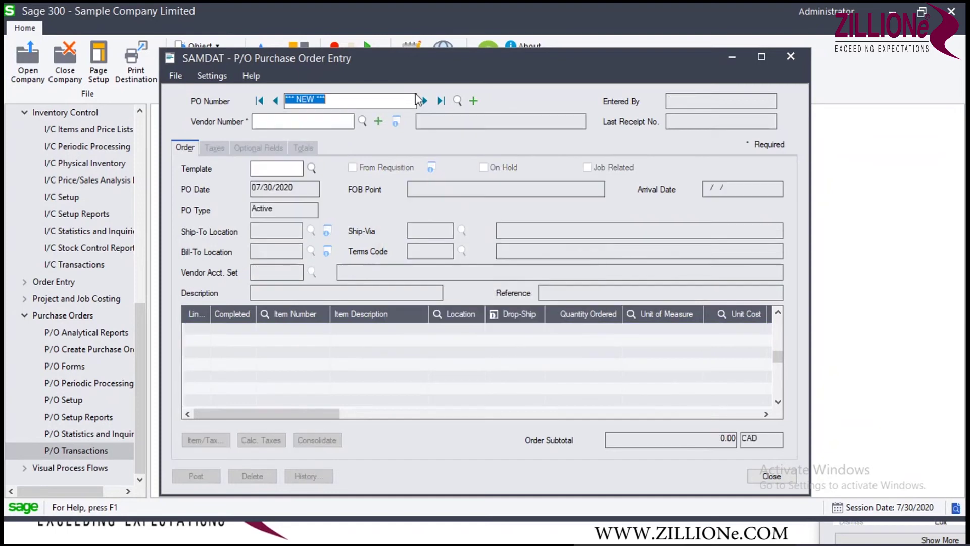
Get the number of the last posted purchase order and load that order into a new receipt.
{"action": "left_click", "coordinate": [440, 101]}
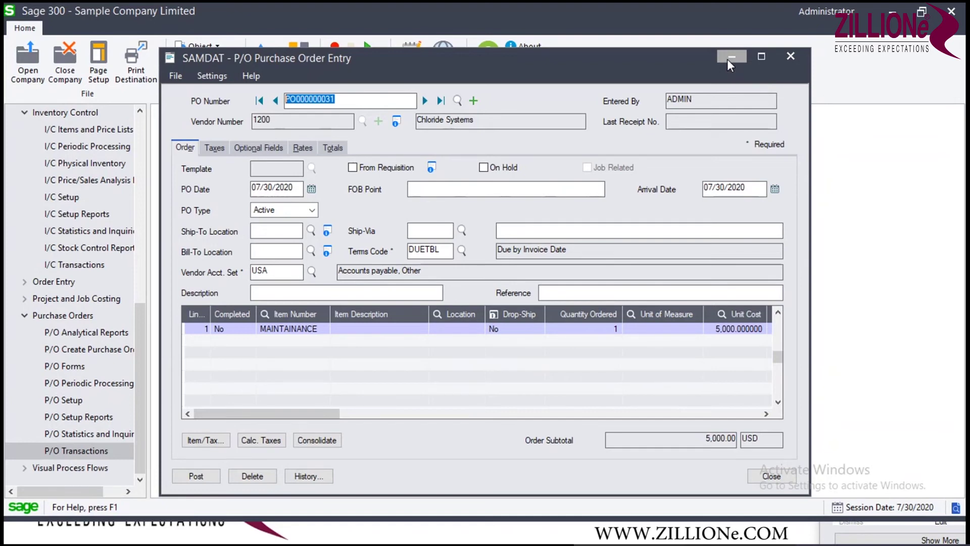
{"action": "left_click", "coordinate": [789, 58]}
{"action": "double_click", "coordinate": [364, 233]}
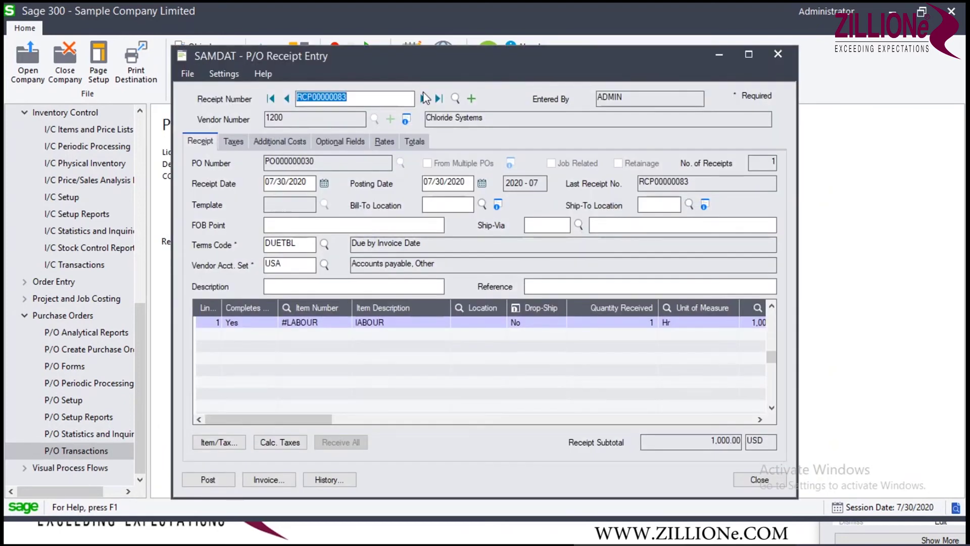
{"action": "left_click", "coordinate": [470, 99]}
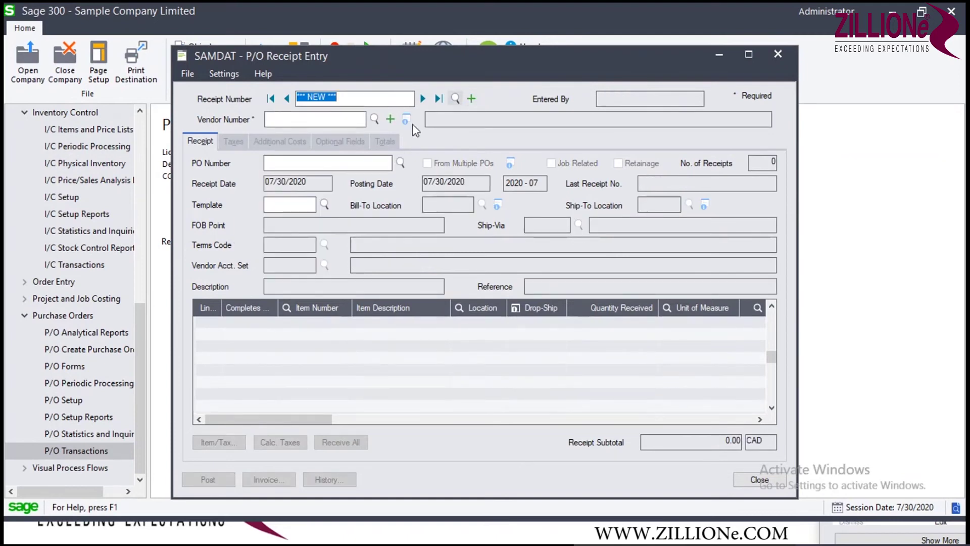
{"action": "left_click", "coordinate": [328, 164]}
{"action": "type", "text": "PO000000031"}
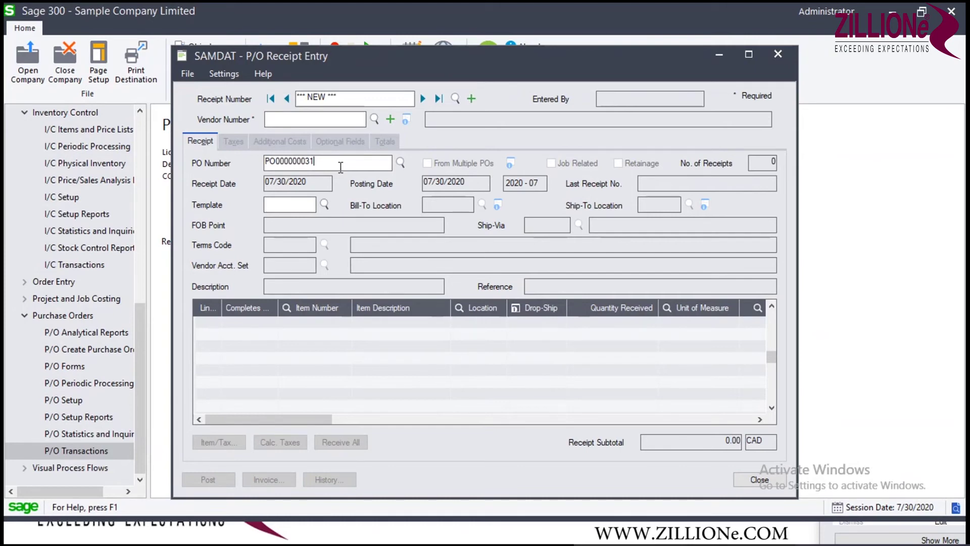
{"action": "key", "text": "Tab"}
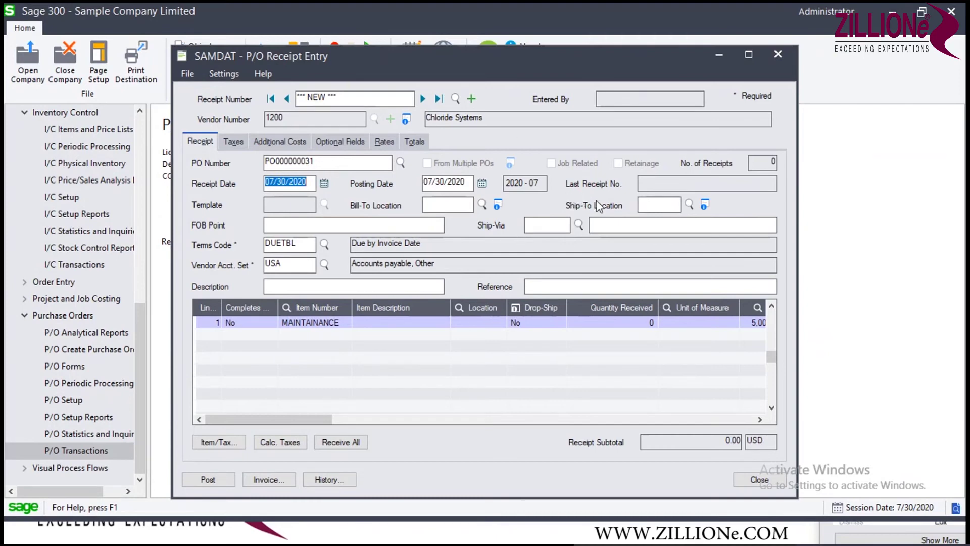
Receive the MAINTAINANCE line in full and post the receipt without printing it.
{"action": "mouse_move", "coordinate": [313, 423]}
{"action": "left_mouse_down"}
{"action": "mouse_move", "coordinate": [553, 445]}
{"action": "mouse_move", "coordinate": [694, 444]}
{"action": "mouse_move", "coordinate": [674, 422]}
{"action": "mouse_move", "coordinate": [298, 423]}
{"action": "left_mouse_up"}
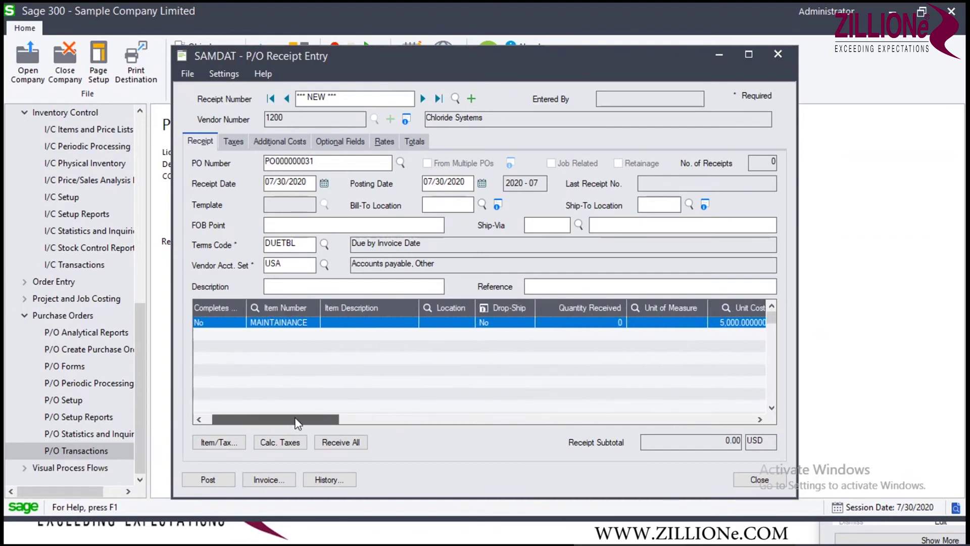
{"action": "left_click", "coordinate": [341, 441]}
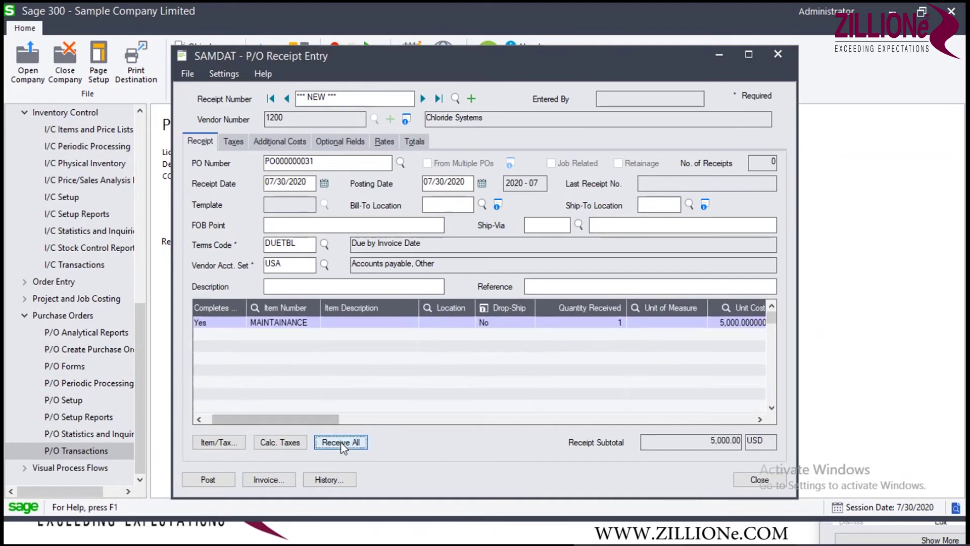
{"action": "left_click_drag", "start_coordinate": [320, 415], "coordinate": [297, 423]}
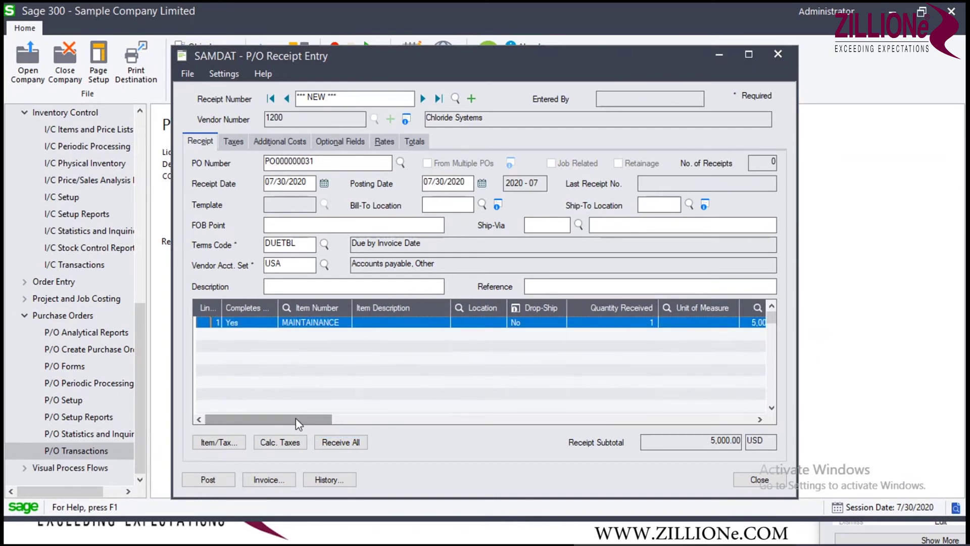
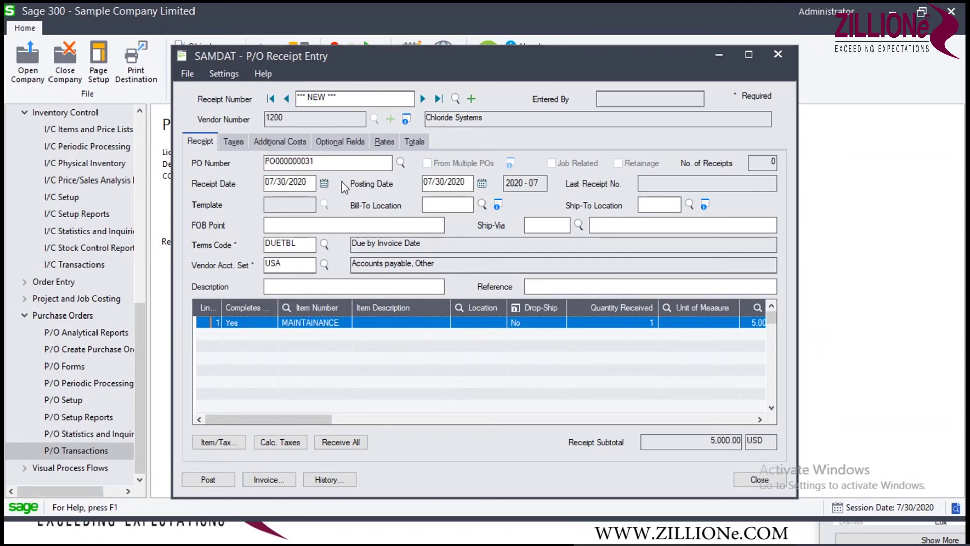
{"action": "left_click", "coordinate": [202, 480]}
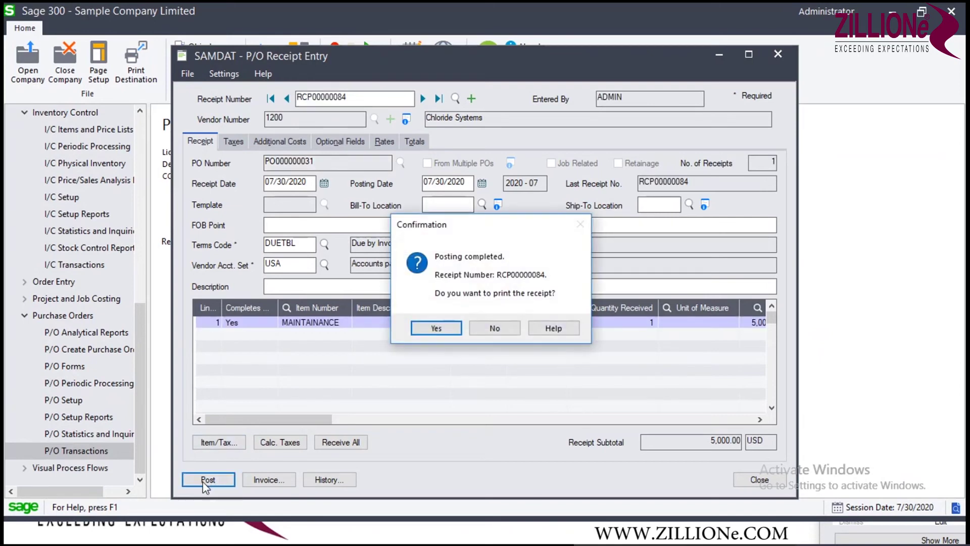
{"action": "left_click", "coordinate": [496, 328]}
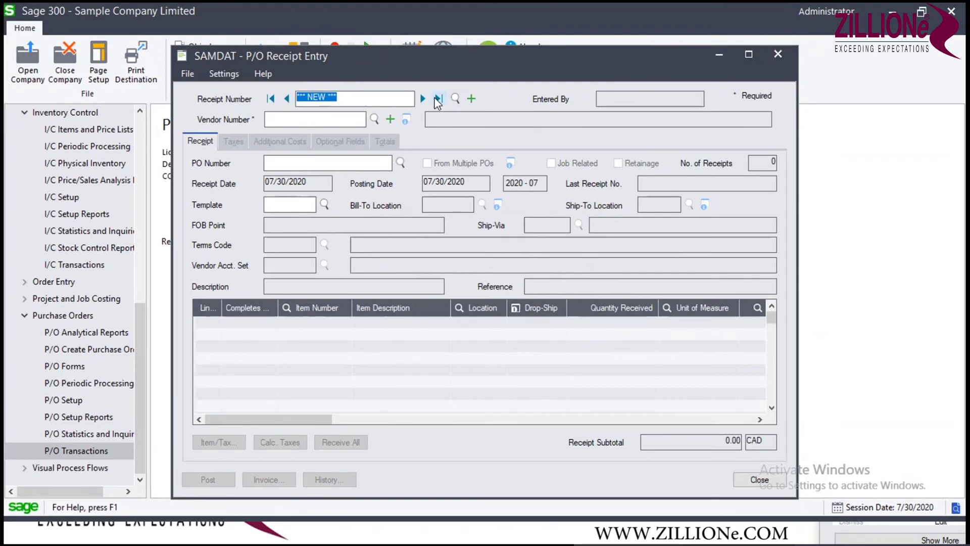
Get the last posted receipt's number and create purchase invoice 7657 from receipt RCP00000084.
{"action": "left_click", "coordinate": [438, 99]}
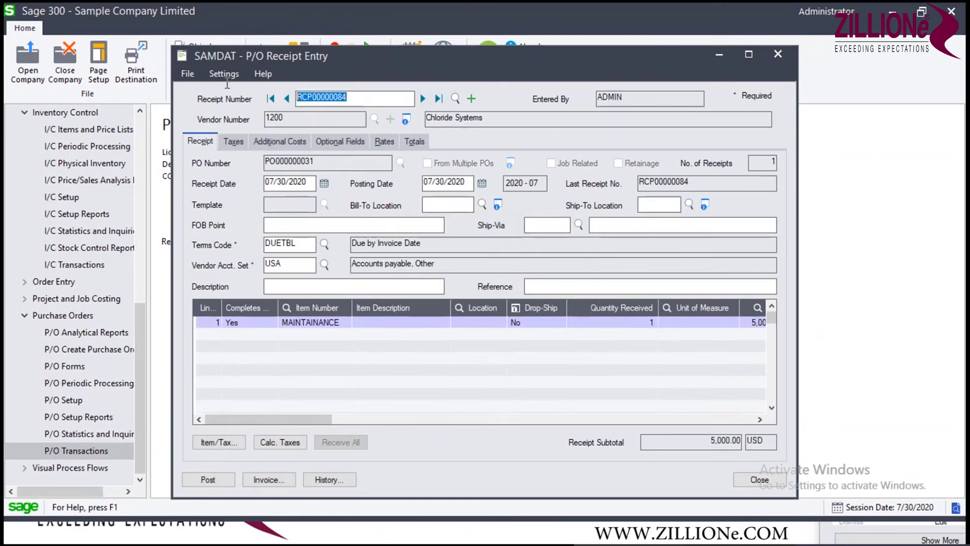
{"action": "left_click", "coordinate": [774, 59]}
{"action": "double_click", "coordinate": [447, 228]}
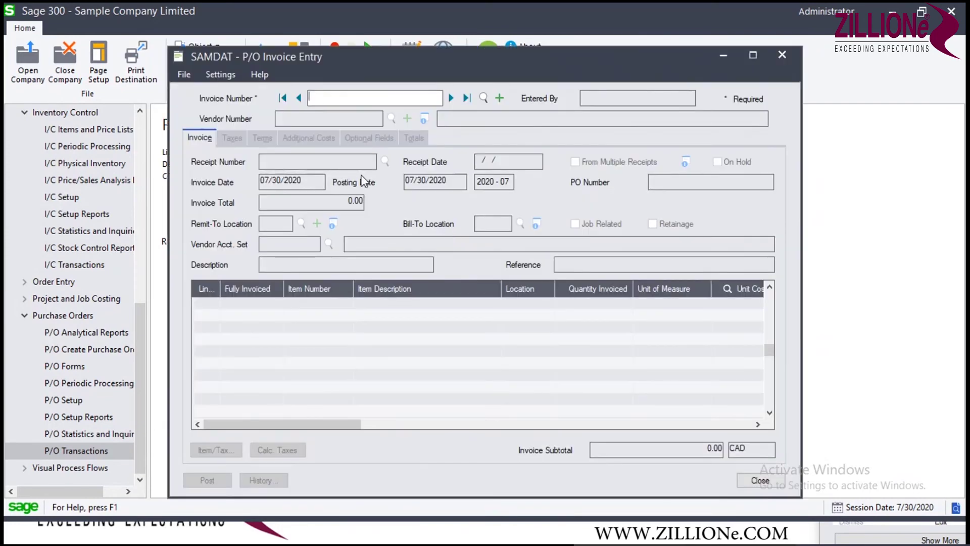
{"action": "type", "text": "7657"}
{"action": "left_click", "coordinate": [334, 162]}
{"action": "type", "text": "RCP00000084"}
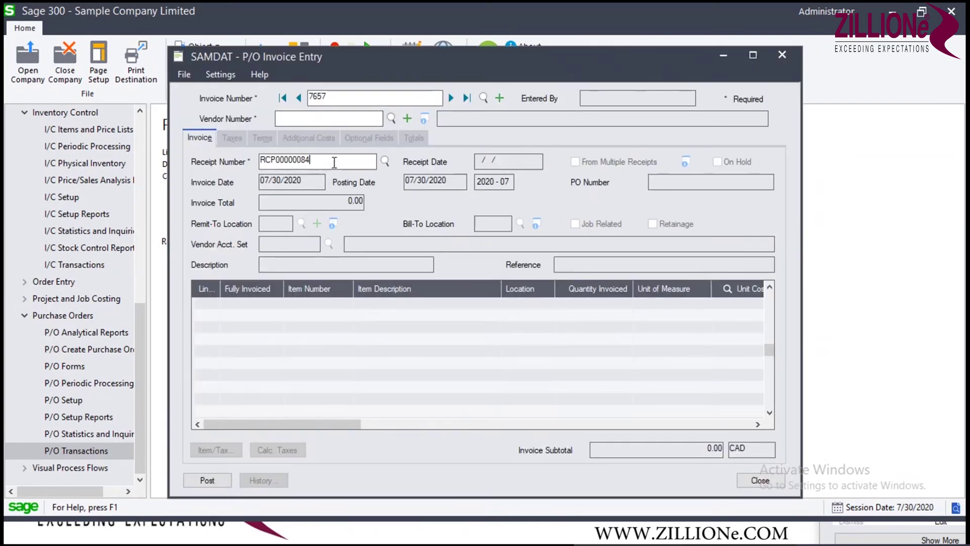
{"action": "key", "text": "Tab"}
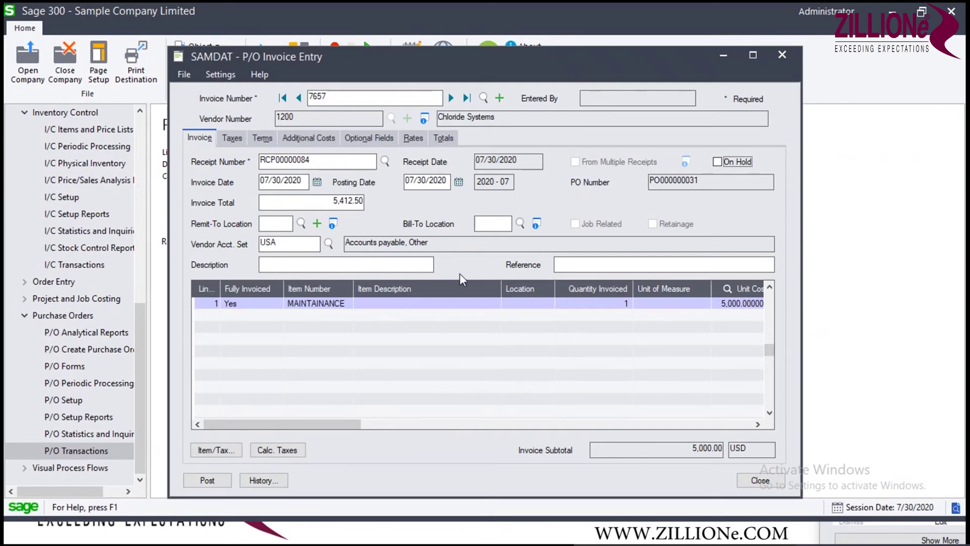
Review the invoice's MAINTAINANCE line, taxes and totals, and return to the invoice details.
{"action": "left_click", "coordinate": [346, 425]}
{"action": "left_click_drag", "start_coordinate": [346, 424], "coordinate": [371, 420]}
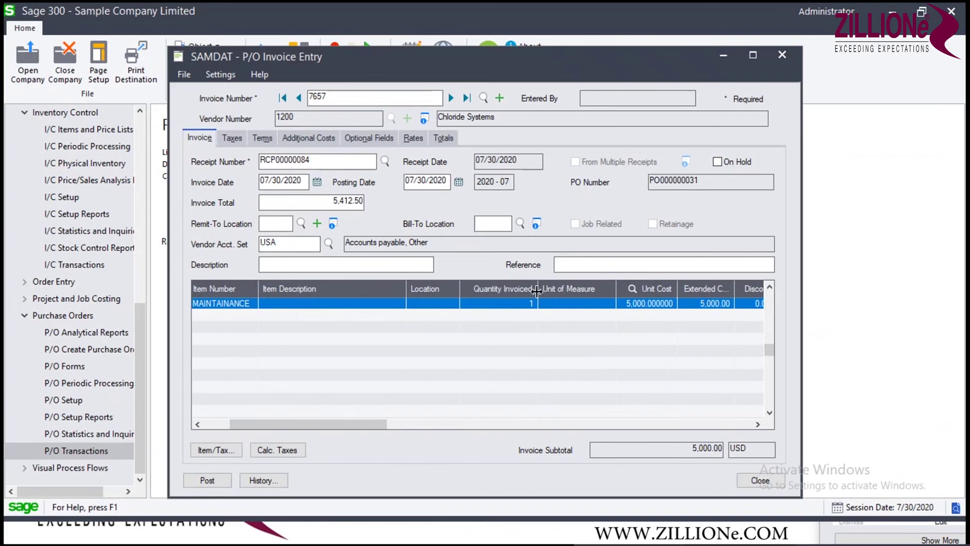
{"action": "left_click_drag", "start_coordinate": [366, 423], "coordinate": [215, 252]}
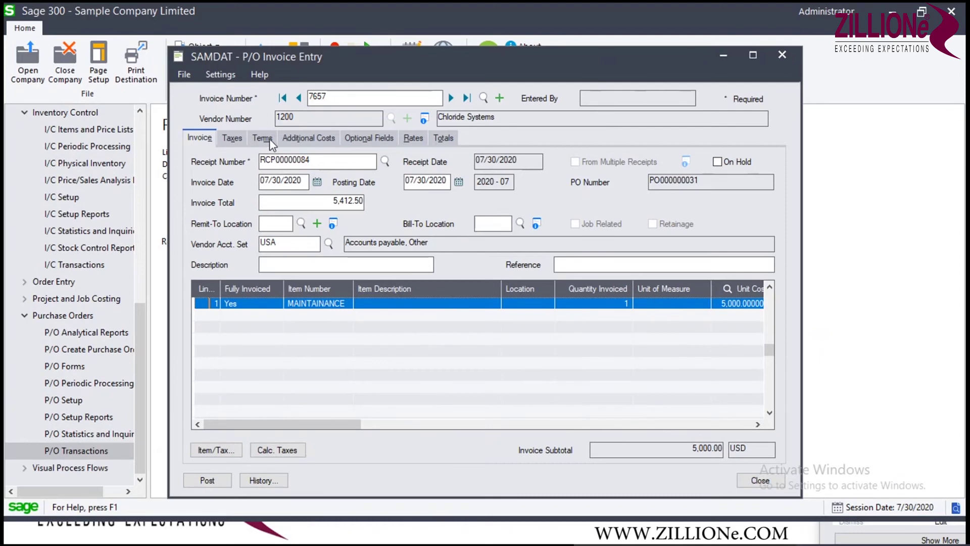
{"action": "left_click", "coordinate": [231, 140]}
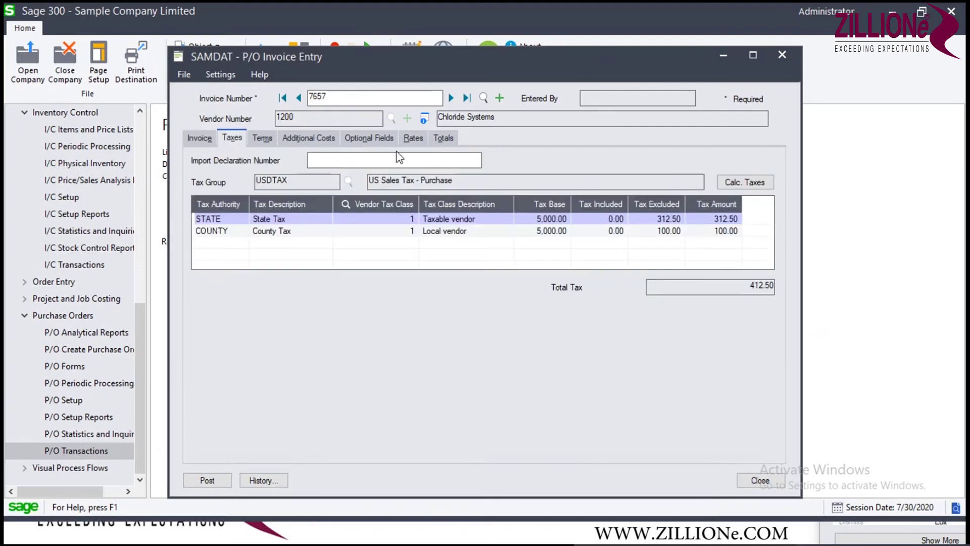
{"action": "left_click", "coordinate": [444, 138]}
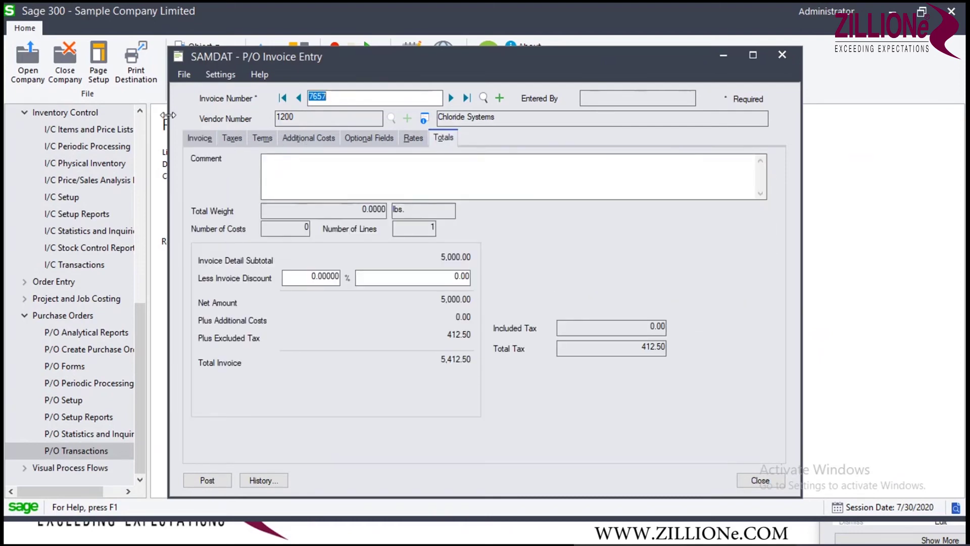
{"action": "left_click", "coordinate": [199, 138]}
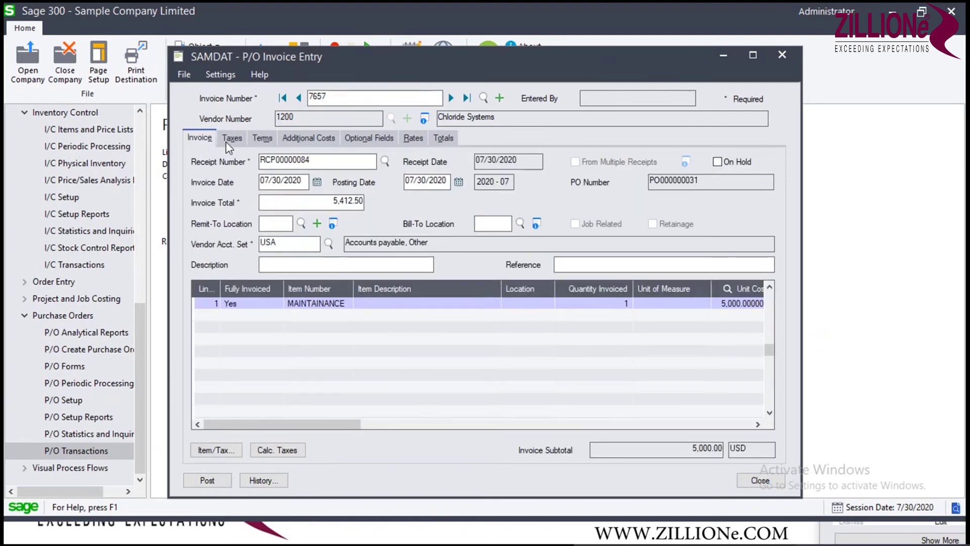
Post invoice 7657 and close the invoice entry window.
{"action": "left_click", "coordinate": [208, 481]}
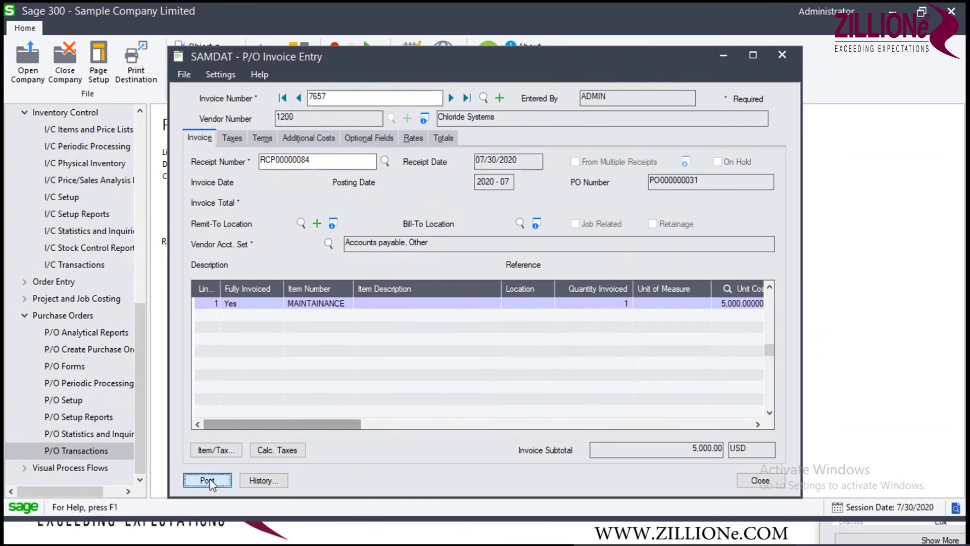
{"action": "left_click", "coordinate": [447, 208]}
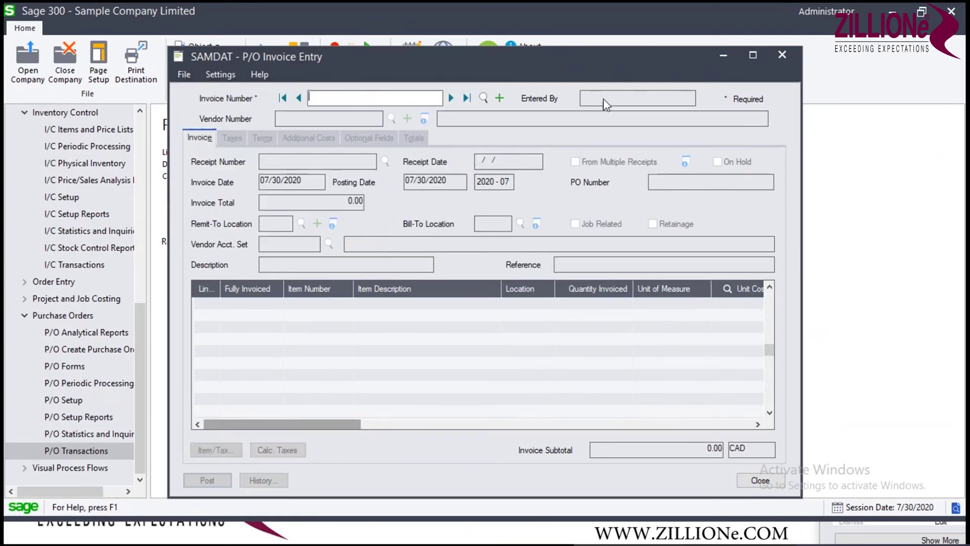
{"action": "left_click", "coordinate": [786, 54]}
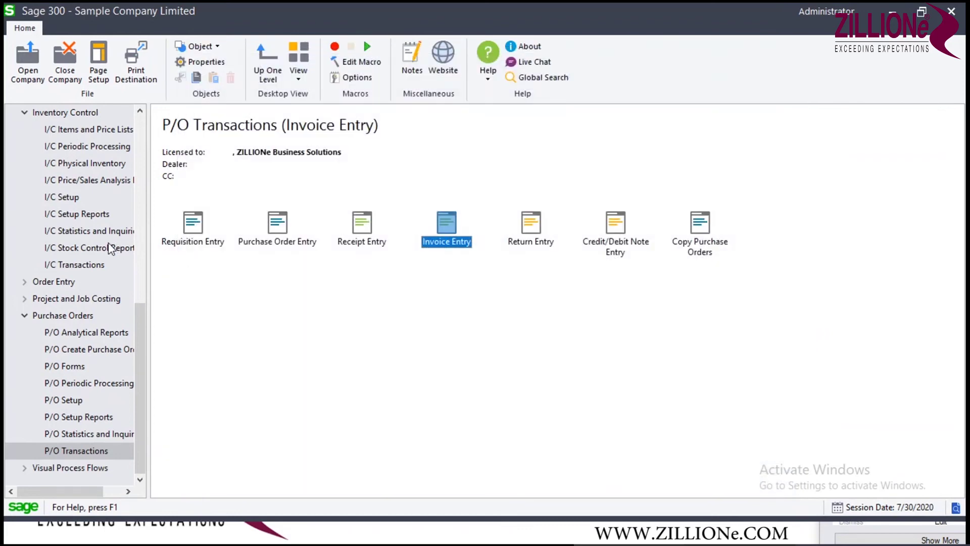
Run the inventory Day End Processing, close it, and go to the I/C stock control reports.
{"action": "left_click", "coordinate": [98, 148]}
{"action": "double_click", "coordinate": [206, 230]}
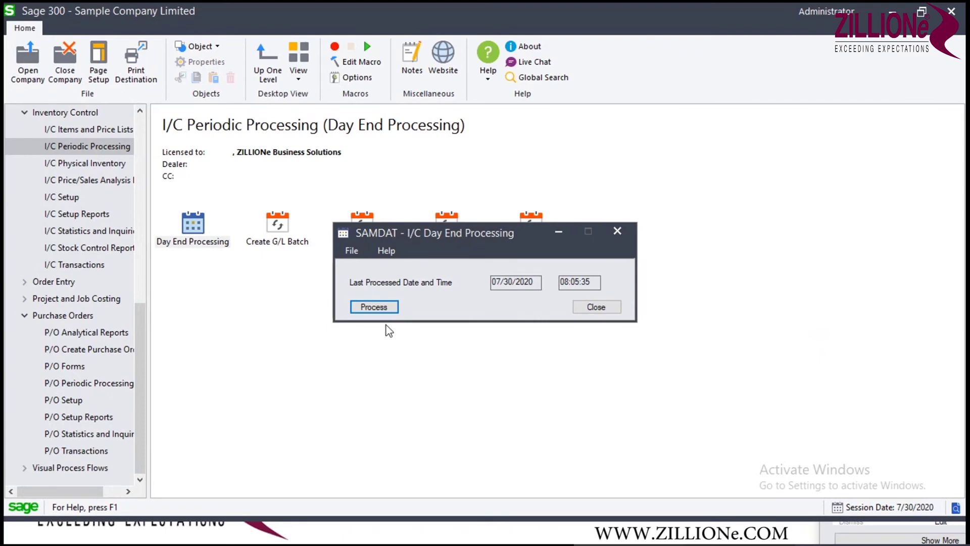
{"action": "left_click", "coordinate": [386, 312]}
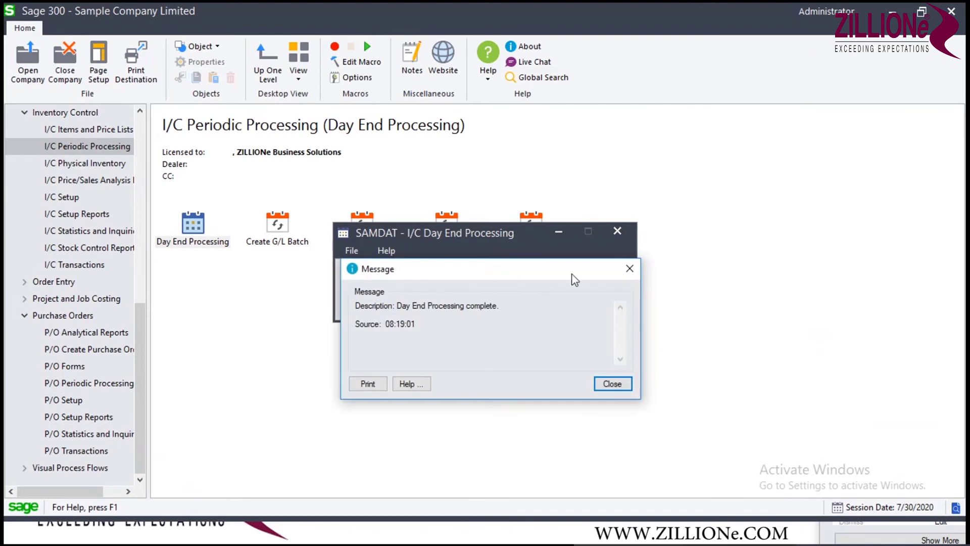
{"action": "left_click", "coordinate": [629, 268]}
{"action": "left_click", "coordinate": [617, 231]}
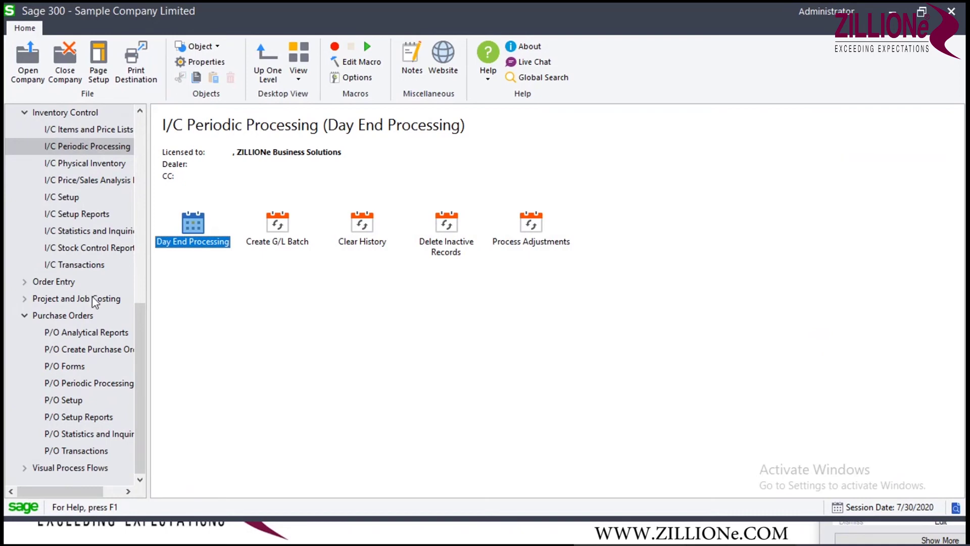
{"action": "left_click", "coordinate": [91, 250]}
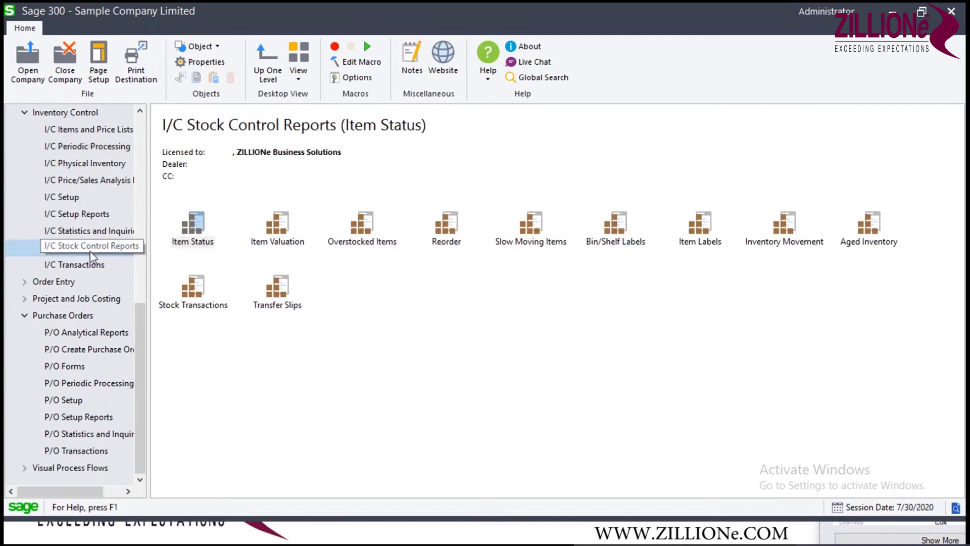
{"action": "double_click", "coordinate": [786, 221]}
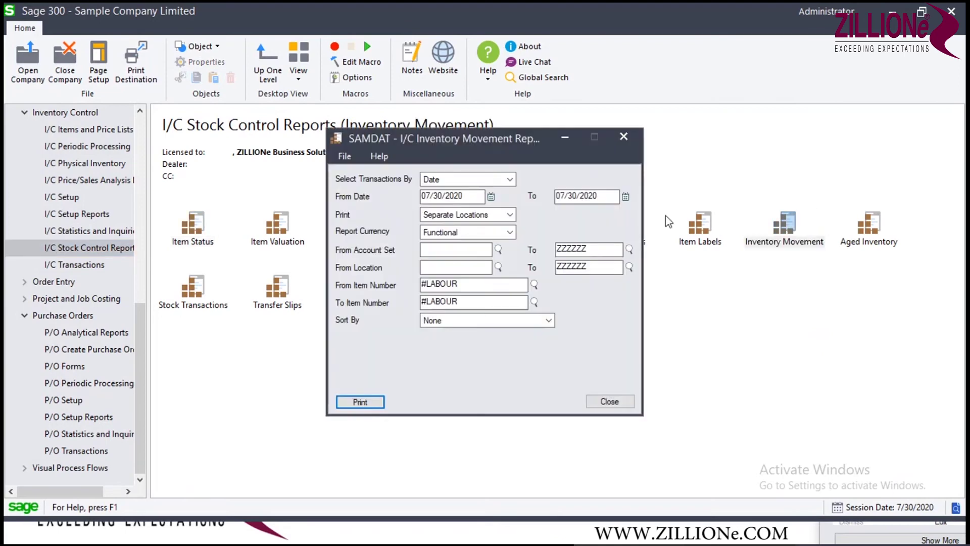
{"action": "left_click", "coordinate": [465, 283]}
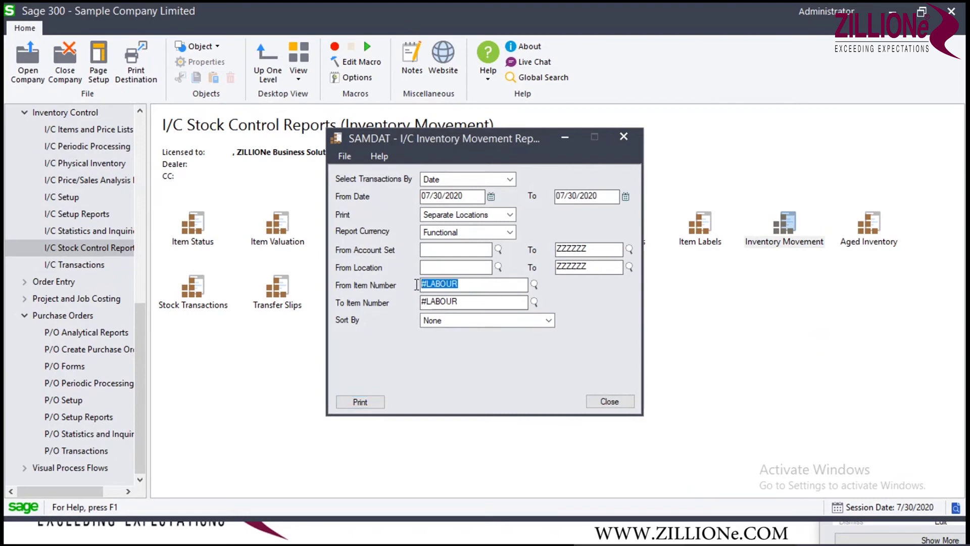
{"action": "key", "text": "Delete"}
{"action": "left_click", "coordinate": [471, 301]}
{"action": "key", "text": "Delete"}
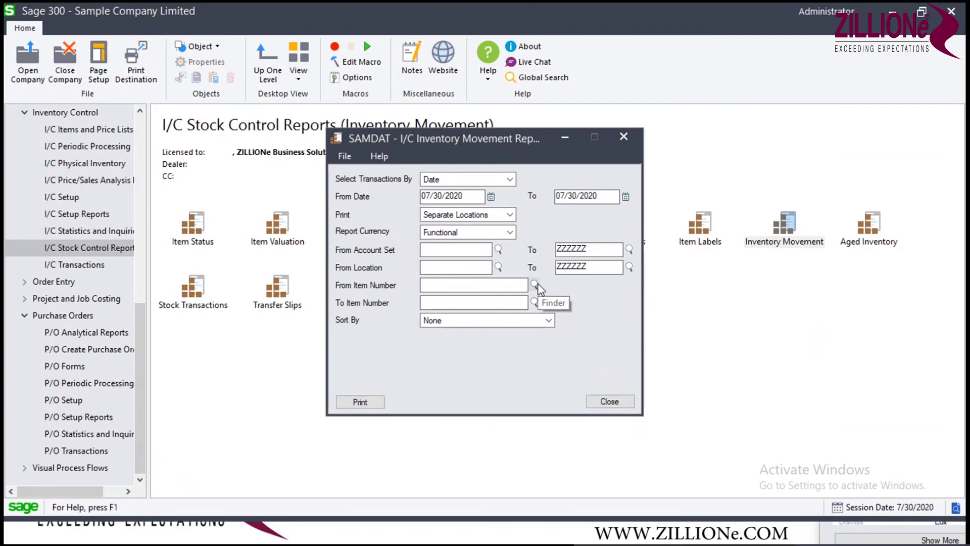
{"action": "left_click", "coordinate": [624, 136]}
Print the Inventory Movement report with a from date of 07/30/2020, keeping the full default item range.
{"action": "double_click", "coordinate": [772, 229]}
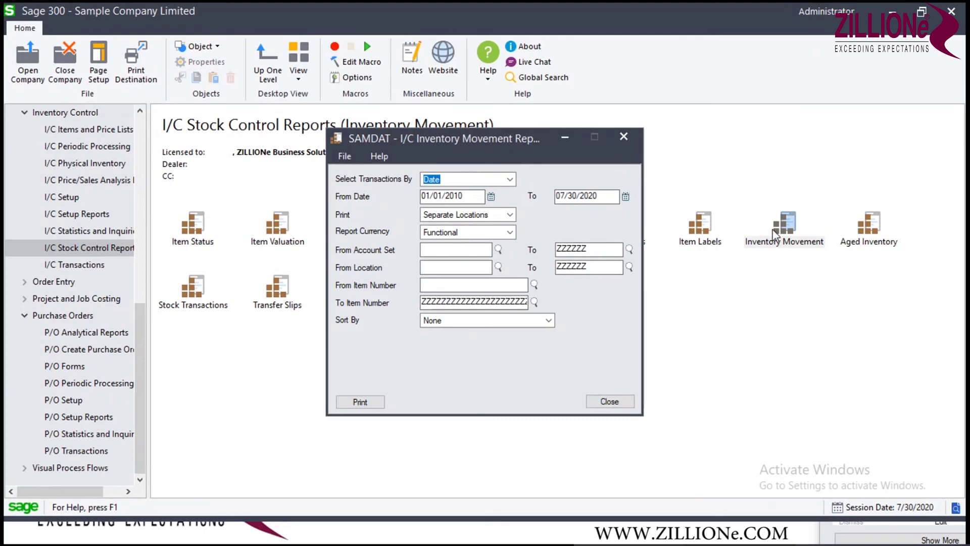
{"action": "left_click", "coordinate": [491, 196]}
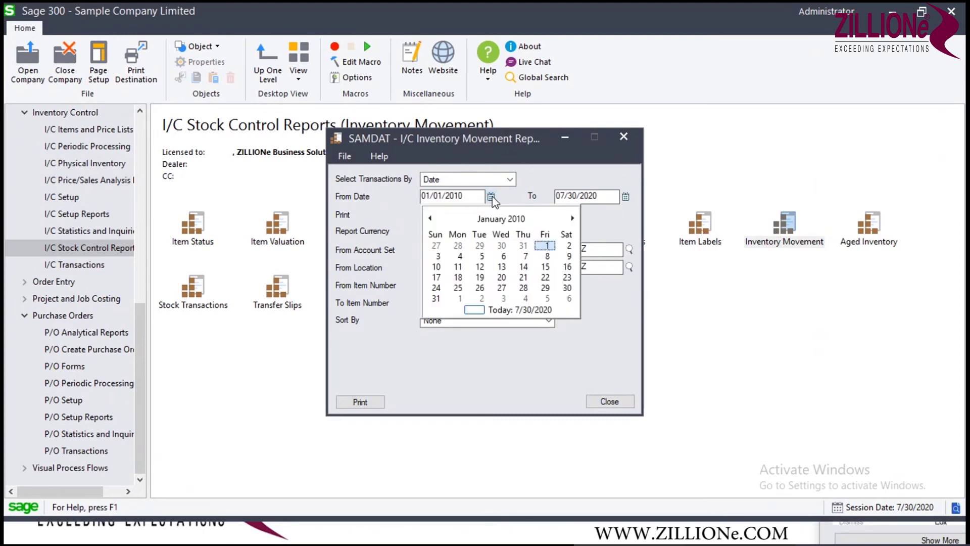
{"action": "left_click", "coordinate": [474, 310]}
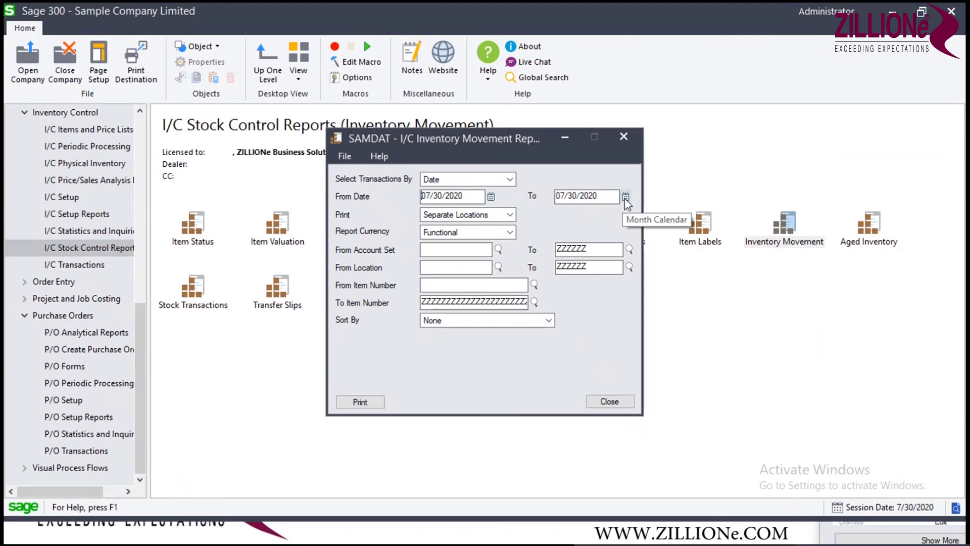
{"action": "left_click", "coordinate": [361, 401]}
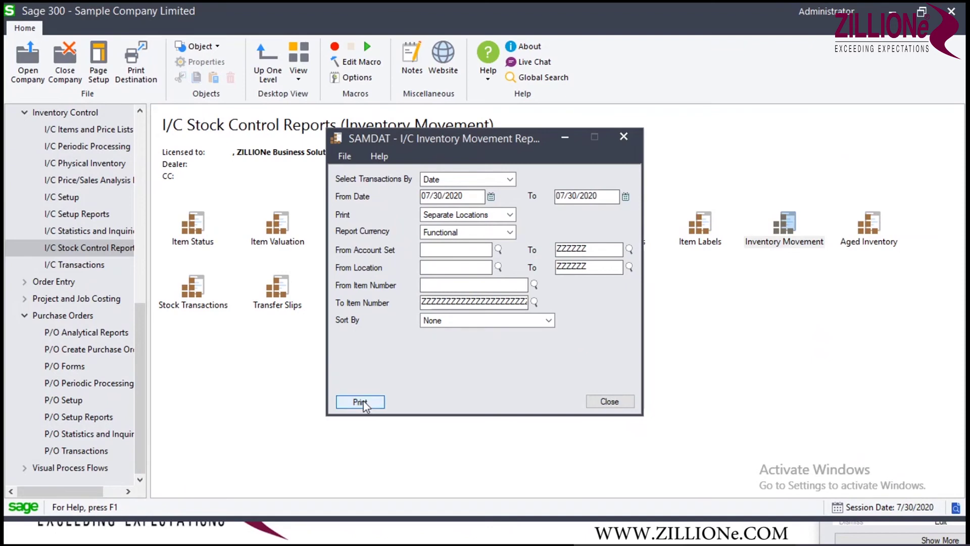
{"action": "left_click", "coordinate": [362, 401]}
{"action": "left_click", "coordinate": [363, 400]}
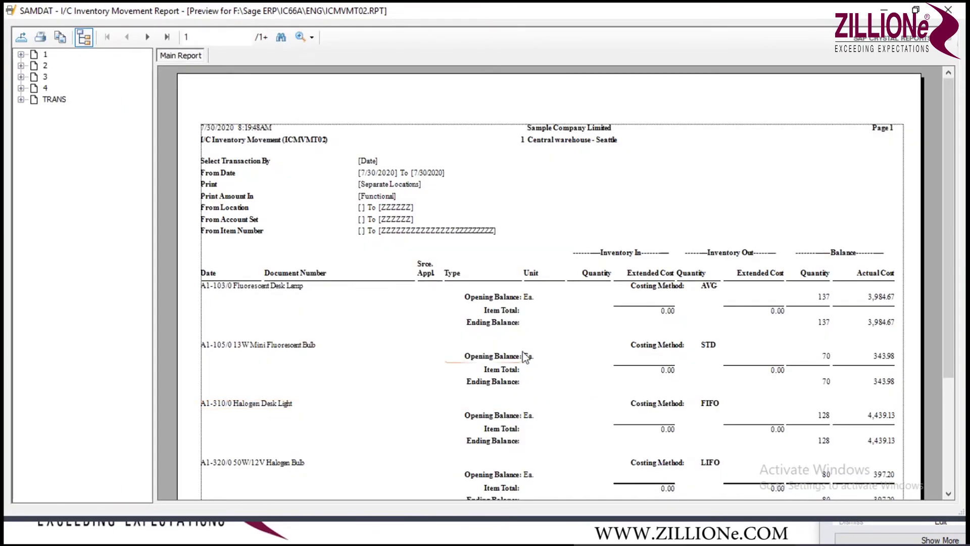
Search the Inventory Movement report for MAINTAINANCE.
{"action": "left_click", "coordinate": [57, 100]}
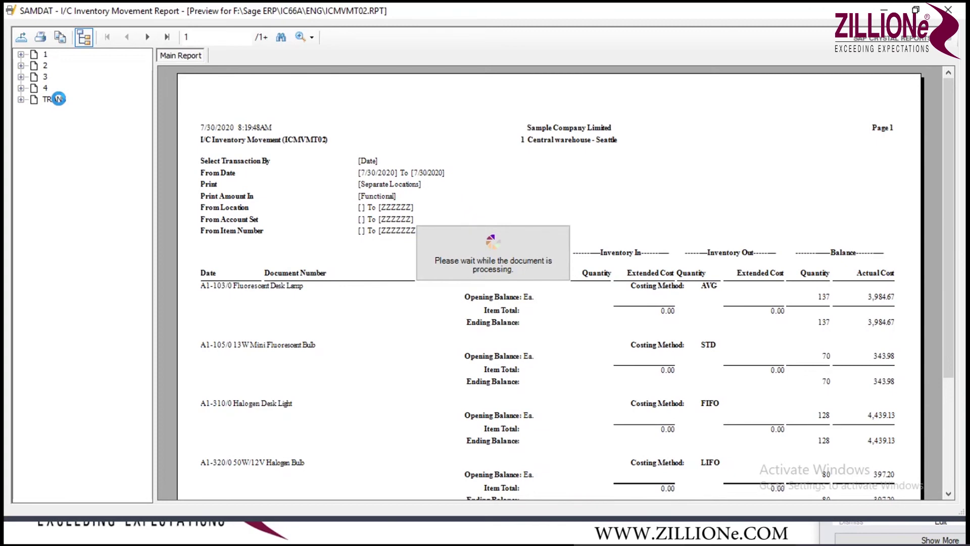
{"action": "left_click", "coordinate": [44, 55]}
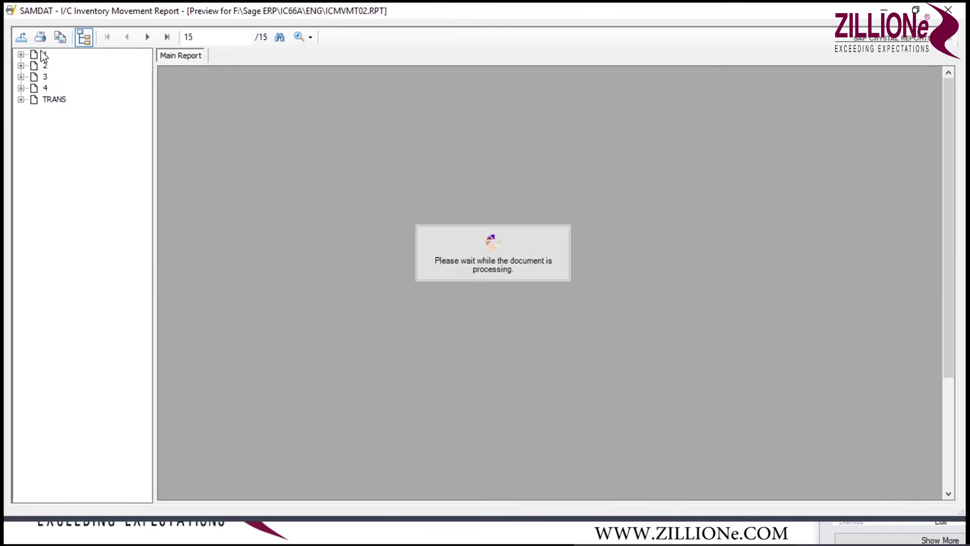
{"action": "left_click", "coordinate": [279, 37]}
{"action": "type", "text": "MIN"}
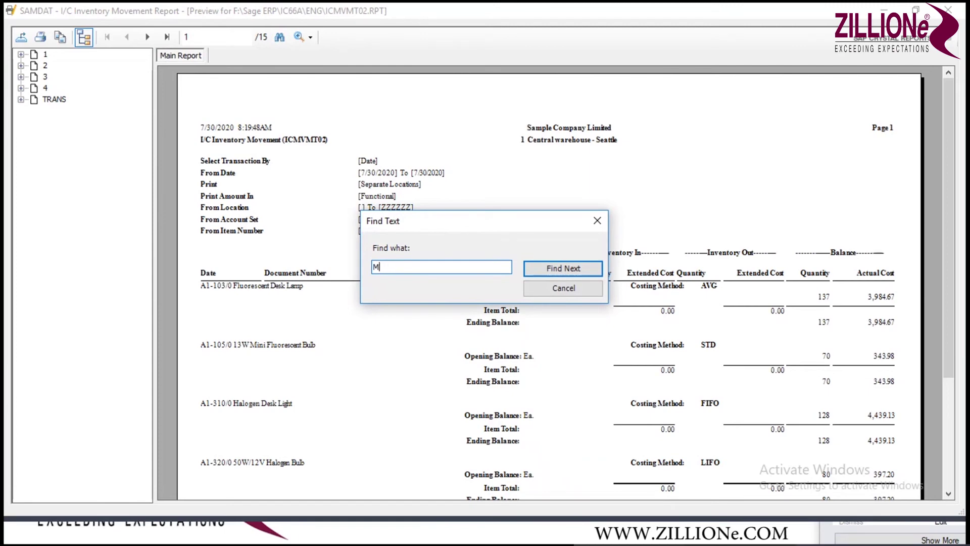
{"action": "key", "text": "BackSpace"}
{"action": "key", "text": "BackSpace"}
{"action": "type", "text": "INTAINANCE"}
{"action": "left_click", "coordinate": [581, 263]}
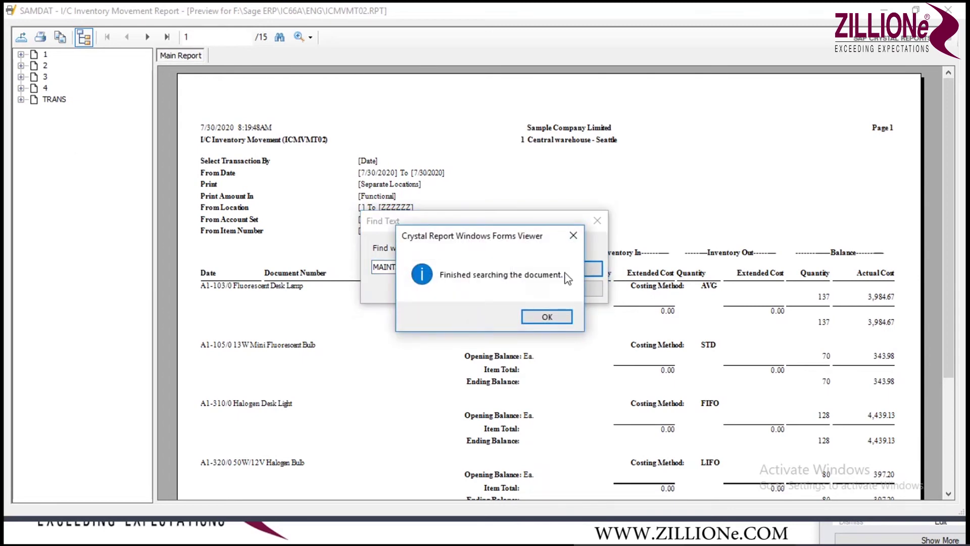
{"action": "left_click", "coordinate": [548, 317]}
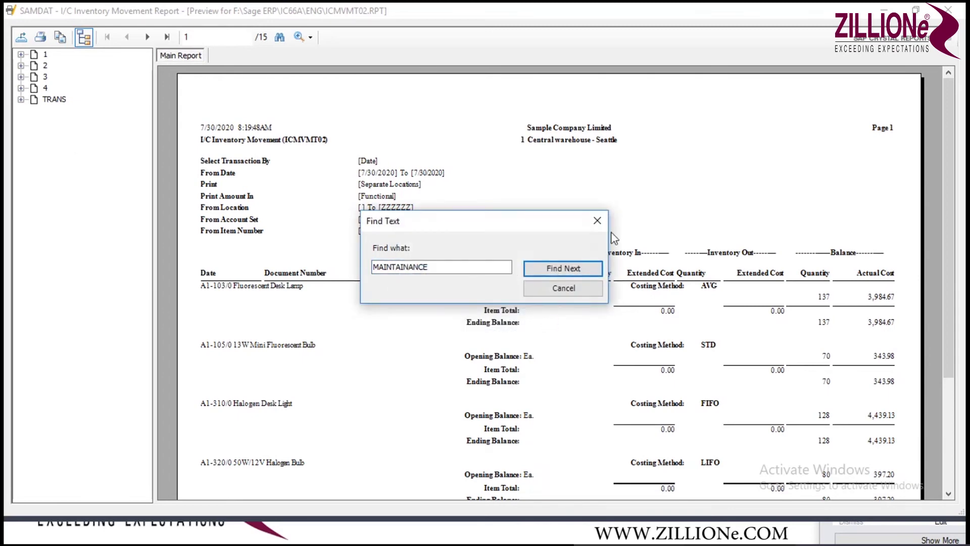
Search the Inventory Movement report for LABOUR and #LABOUR, and close the preview and the report's settings window.
{"action": "double_click", "coordinate": [452, 268]}
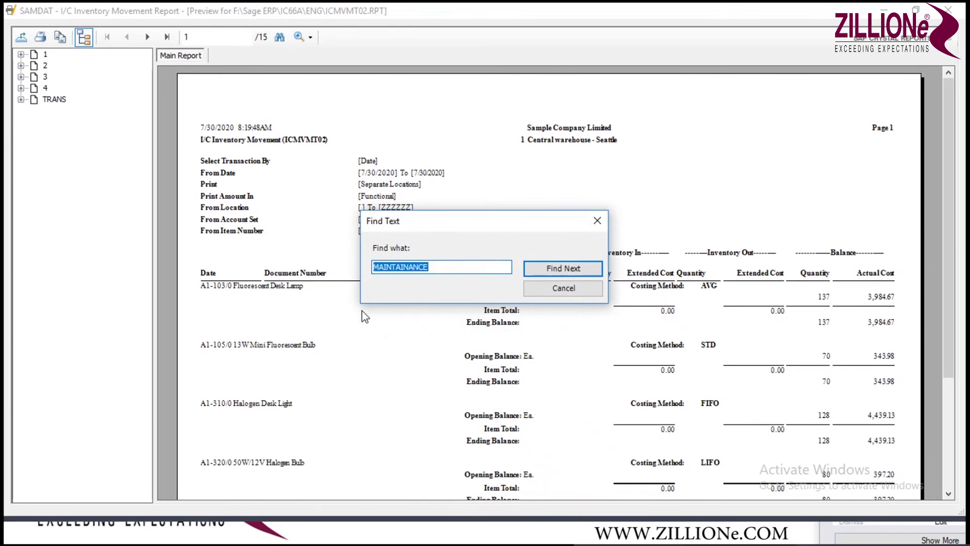
{"action": "type", "text": "LABOUR"}
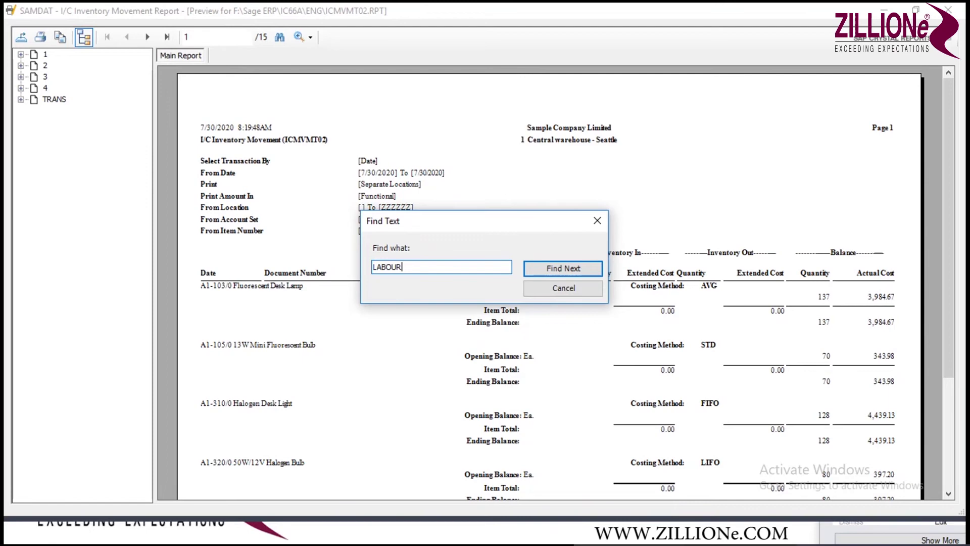
{"action": "left_click", "coordinate": [552, 267]}
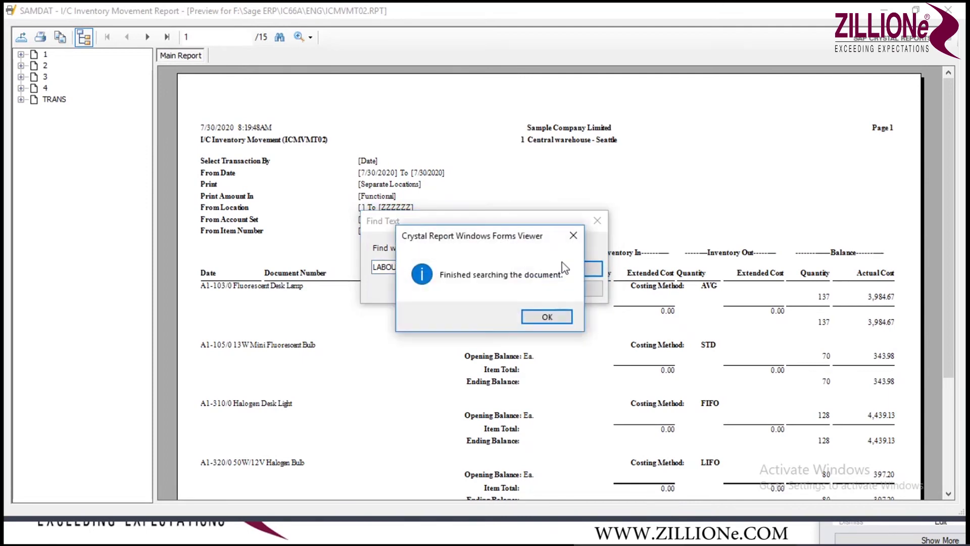
{"action": "left_click", "coordinate": [547, 317]}
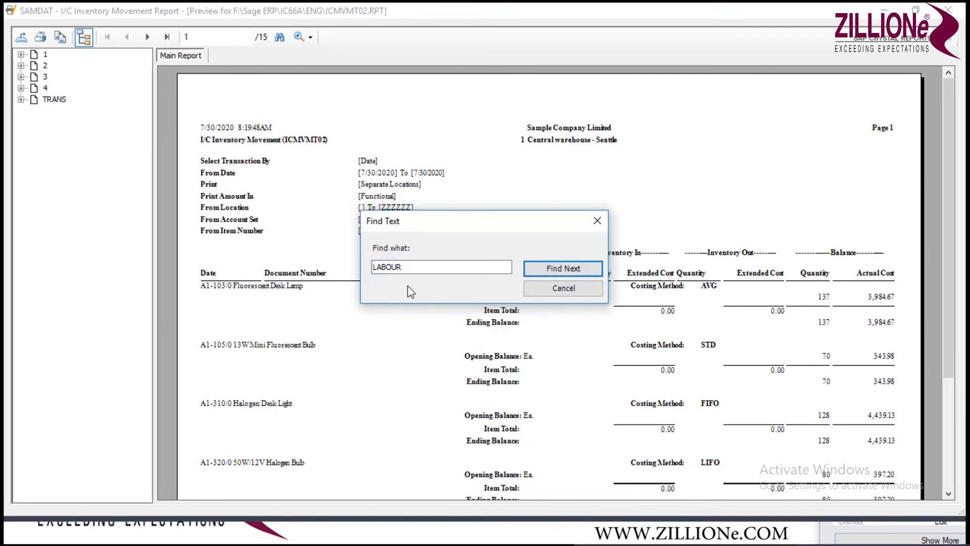
{"action": "left_click", "coordinate": [373, 267]}
{"action": "type", "text": "#"}
{"action": "left_click", "coordinate": [553, 267]}
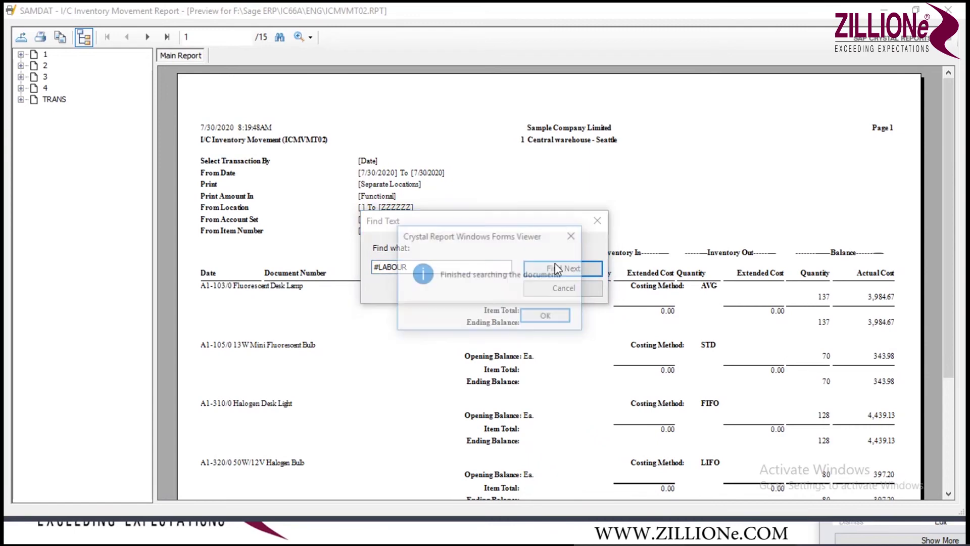
{"action": "left_click", "coordinate": [555, 318]}
{"action": "left_click", "coordinate": [597, 220]}
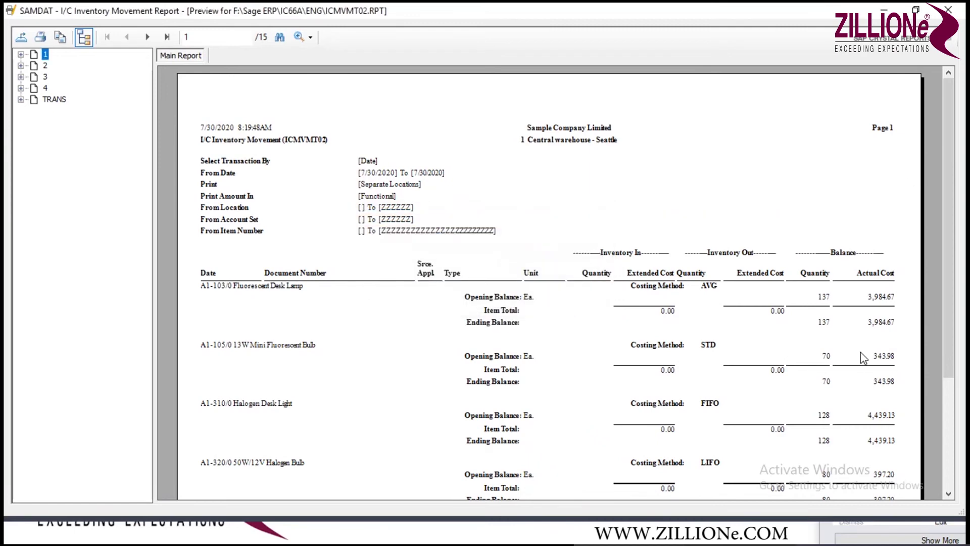
{"action": "left_click", "coordinate": [948, 11]}
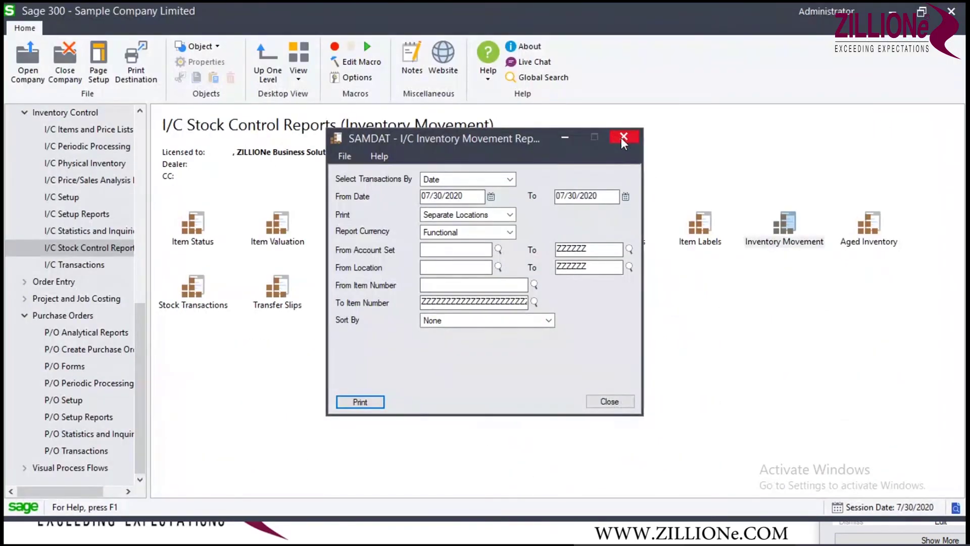
{"action": "left_click", "coordinate": [623, 138]}
Print the Stock Transactions report in Detail format, excluding inactive items.
{"action": "left_click", "coordinate": [193, 293]}
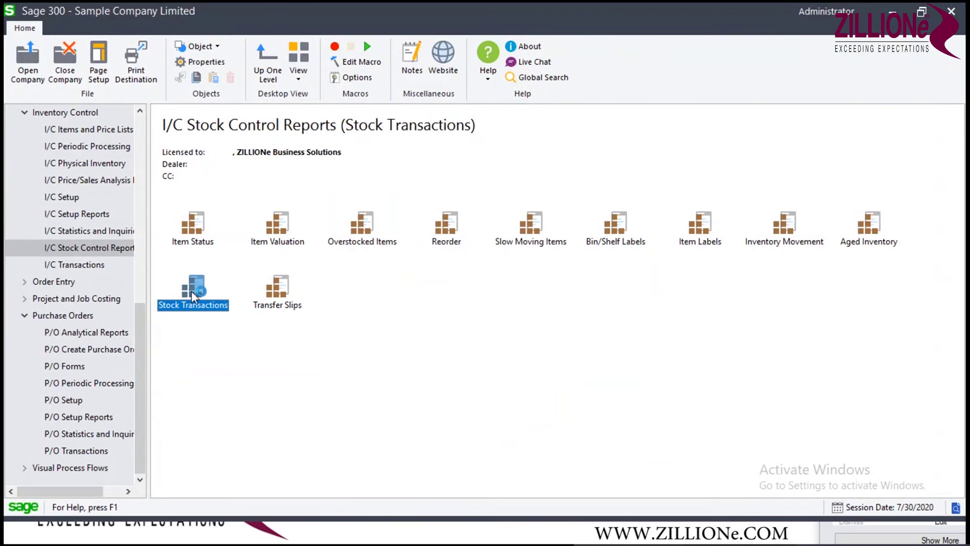
{"action": "double_click", "coordinate": [194, 295]}
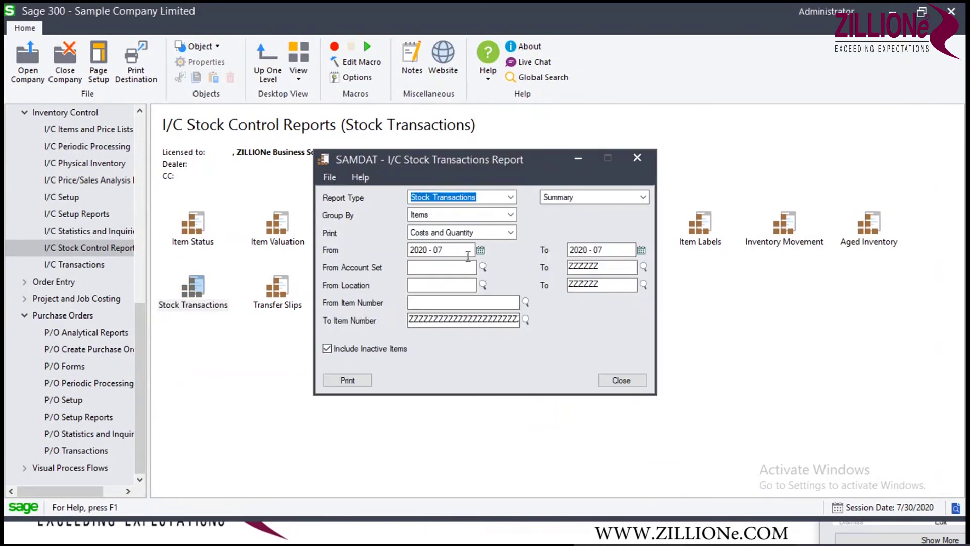
{"action": "left_click", "coordinate": [582, 198]}
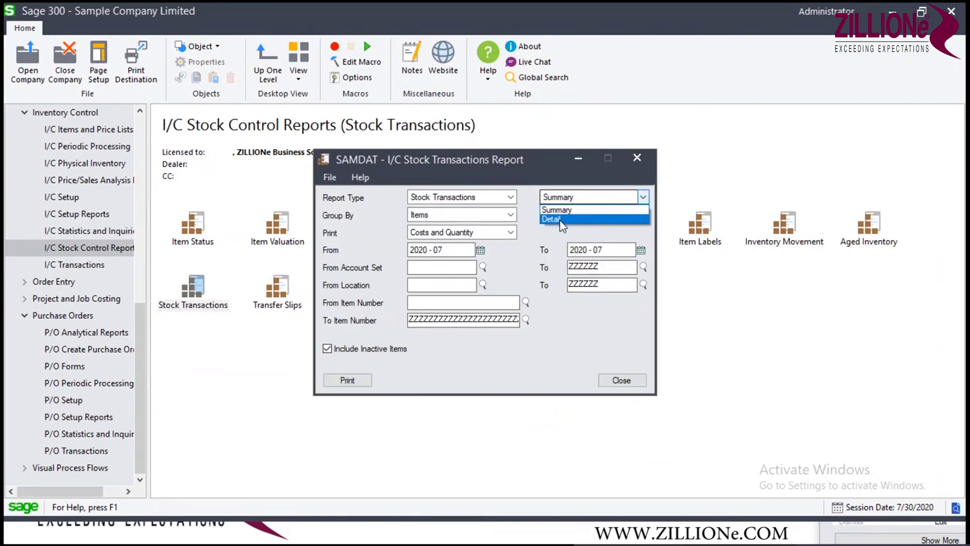
{"action": "left_click", "coordinate": [562, 219]}
{"action": "left_click", "coordinate": [328, 348]}
{"action": "left_click", "coordinate": [356, 379]}
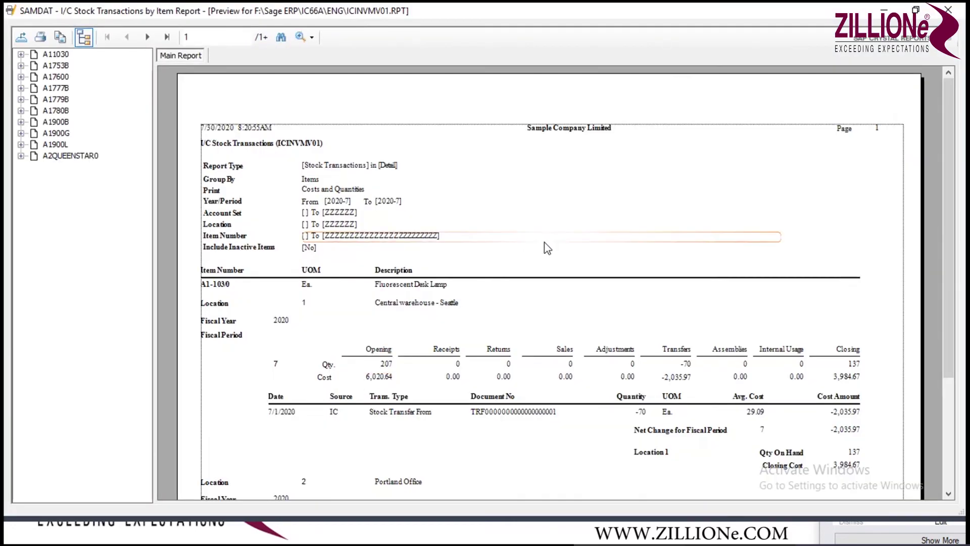
Search the Stock Transactions report for MAINTAINANCE.
{"action": "scroll", "coordinate": [552, 249], "scroll_direction": "down", "scroll_amount": 3}
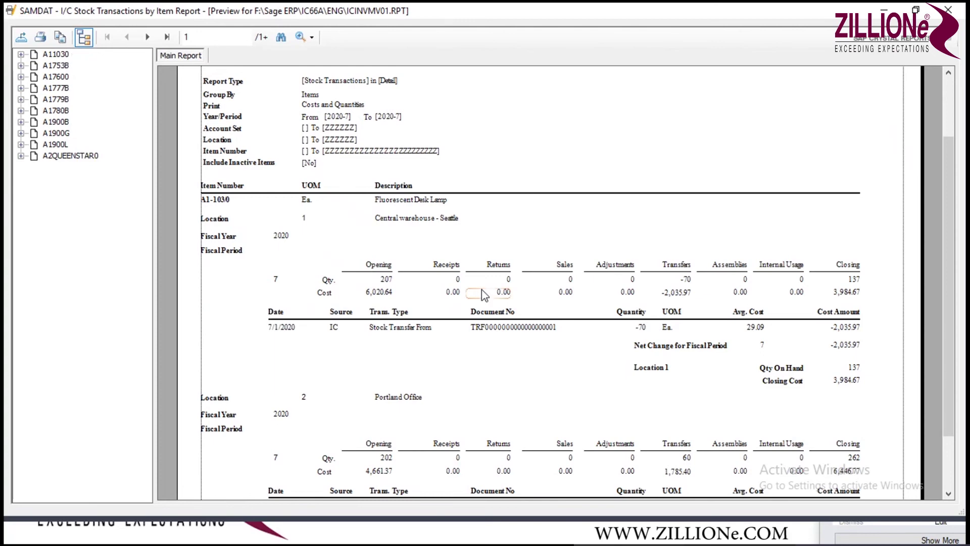
{"action": "scroll", "coordinate": [101, 81], "scroll_direction": "down", "scroll_amount": 3}
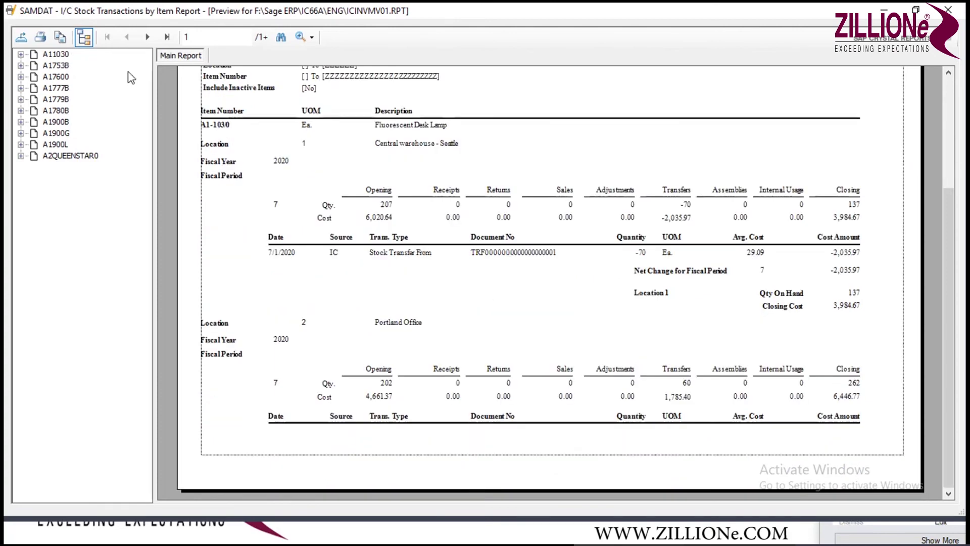
{"action": "left_click", "coordinate": [281, 37]}
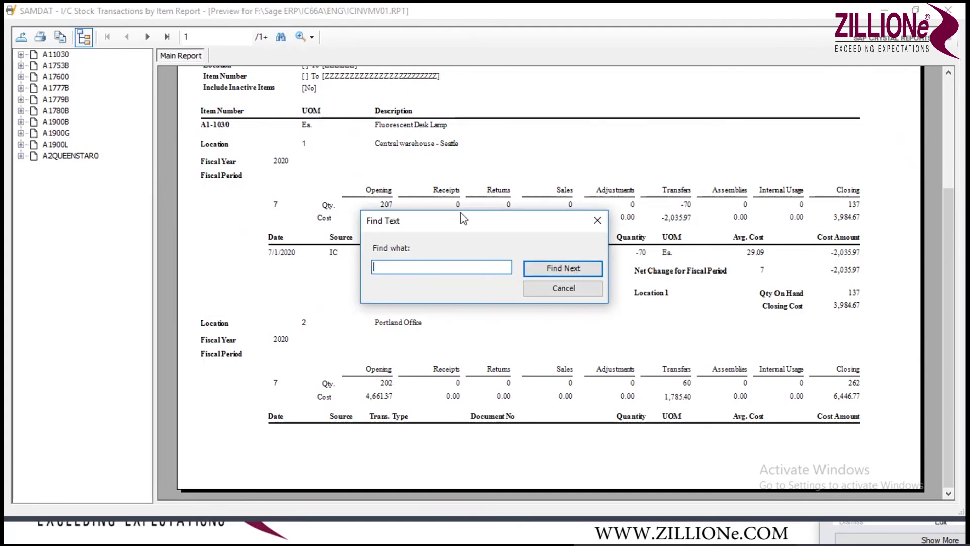
{"action": "type", "text": "MAINTAINANCE"}
{"action": "left_click", "coordinate": [572, 268]}
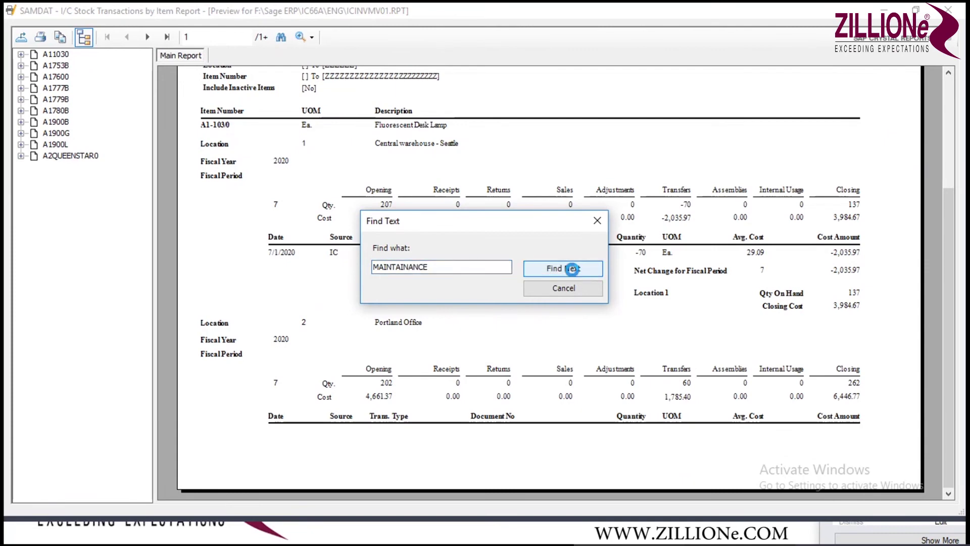
{"action": "left_click", "coordinate": [550, 316]}
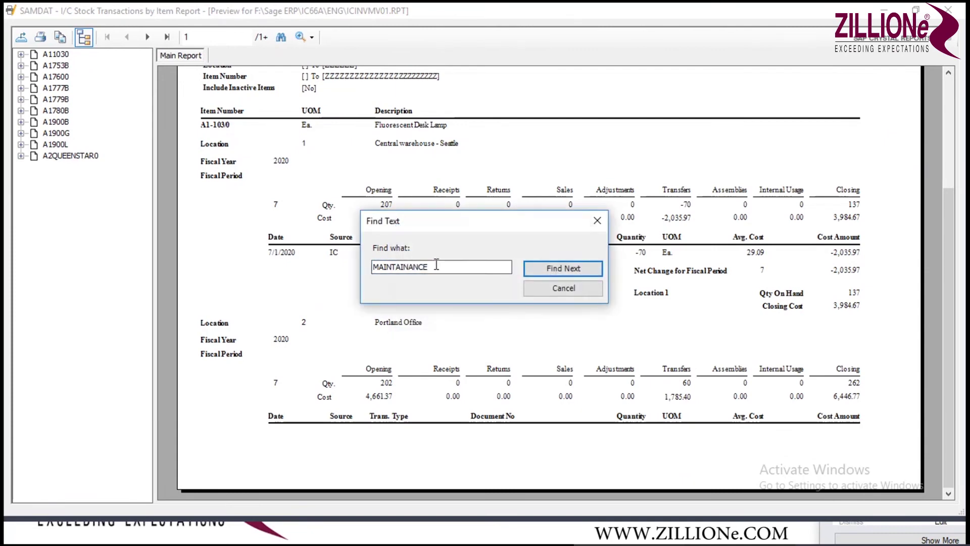
Search the Stock Transactions report for #LABOUR, and close the preview and the report's settings window.
{"action": "double_click", "coordinate": [436, 266]}
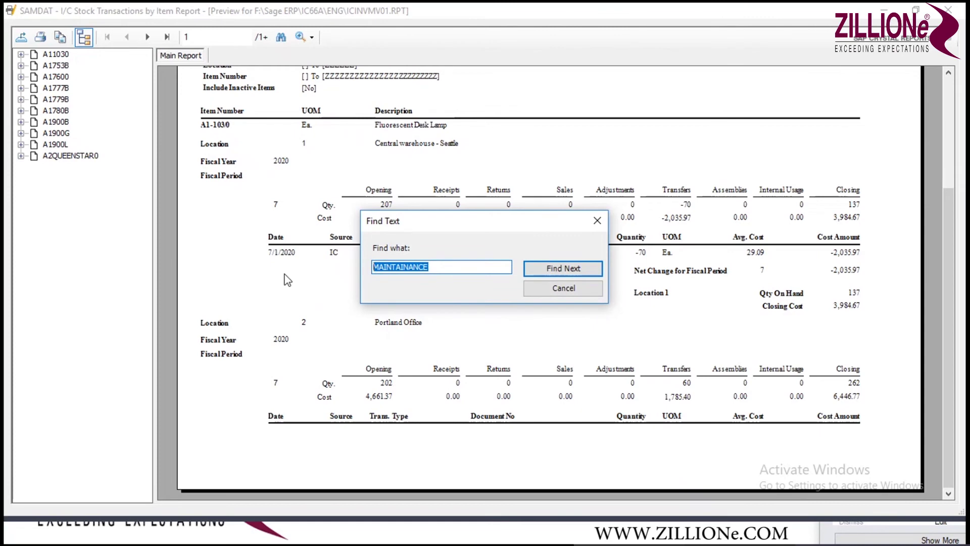
{"action": "type", "text": "#LABOUR"}
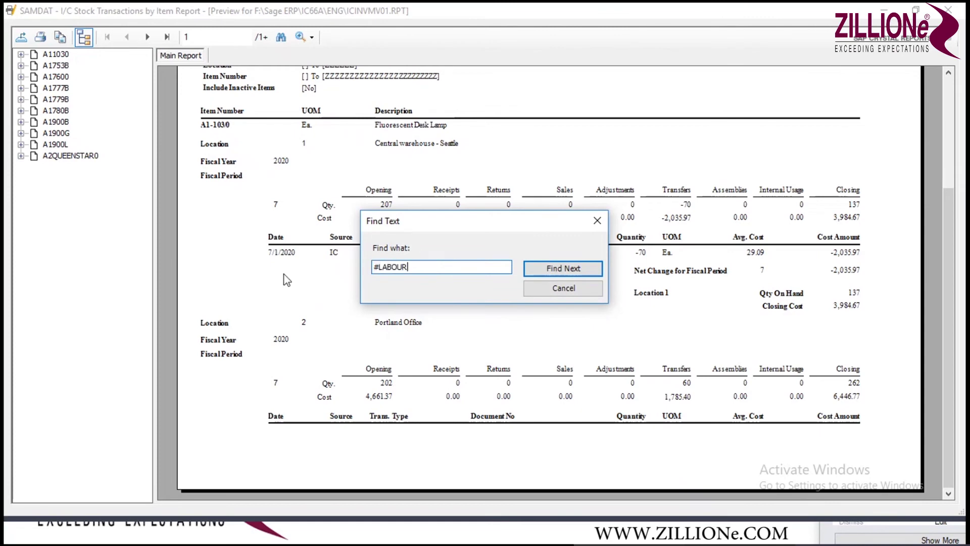
{"action": "left_click", "coordinate": [560, 268]}
{"action": "left_click", "coordinate": [560, 316]}
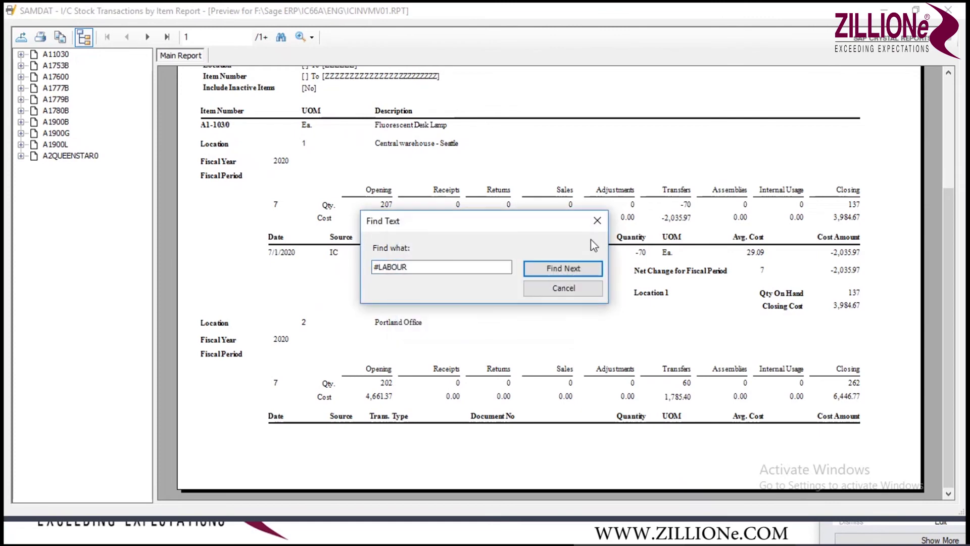
{"action": "left_click", "coordinate": [597, 220]}
{"action": "left_click", "coordinate": [948, 11]}
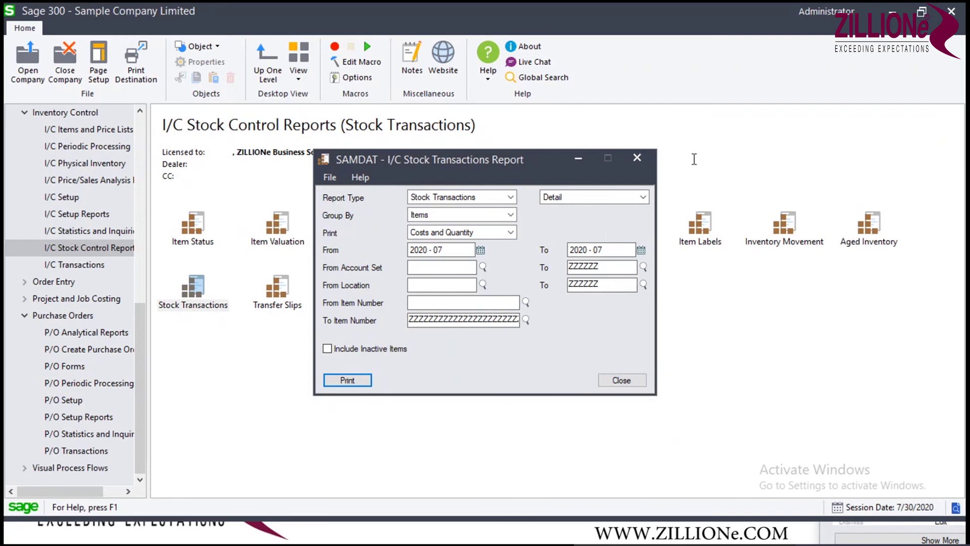
{"action": "left_click", "coordinate": [638, 161]}
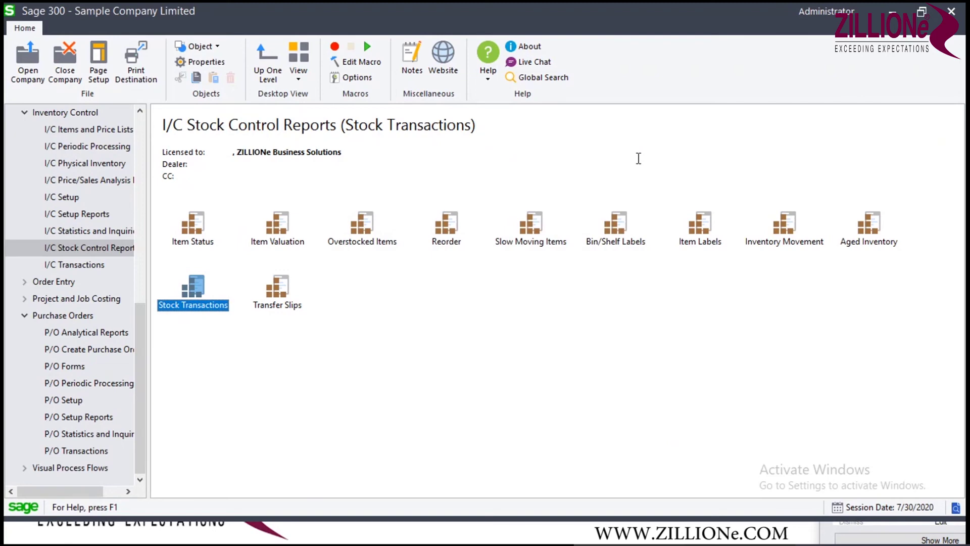
Open A/P invoice batch 57 from the Invoice Batch List with posted and deleted batches hidden, dismissing the notice.
{"action": "left_click_drag", "start_coordinate": [141, 316], "coordinate": [133, 132]}
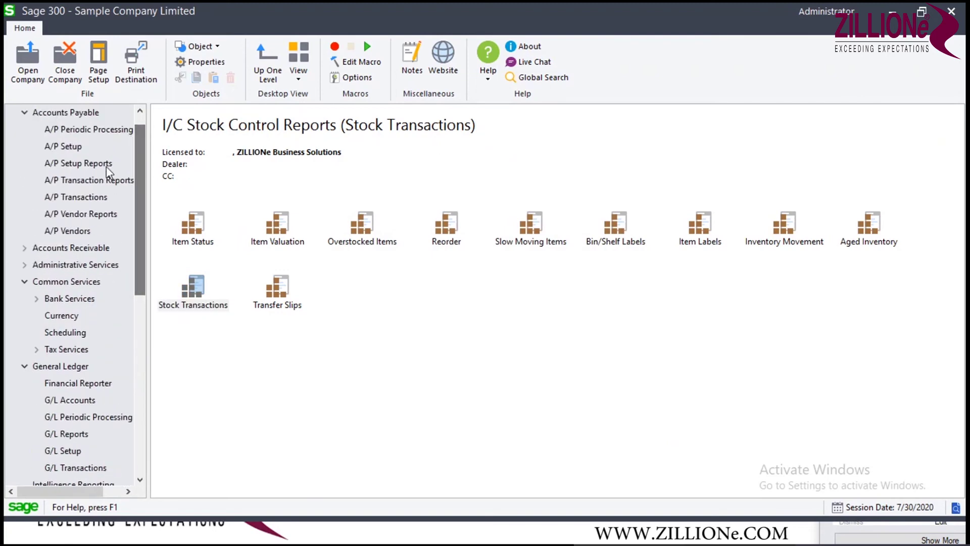
{"action": "left_click", "coordinate": [89, 198]}
{"action": "left_click", "coordinate": [194, 222]}
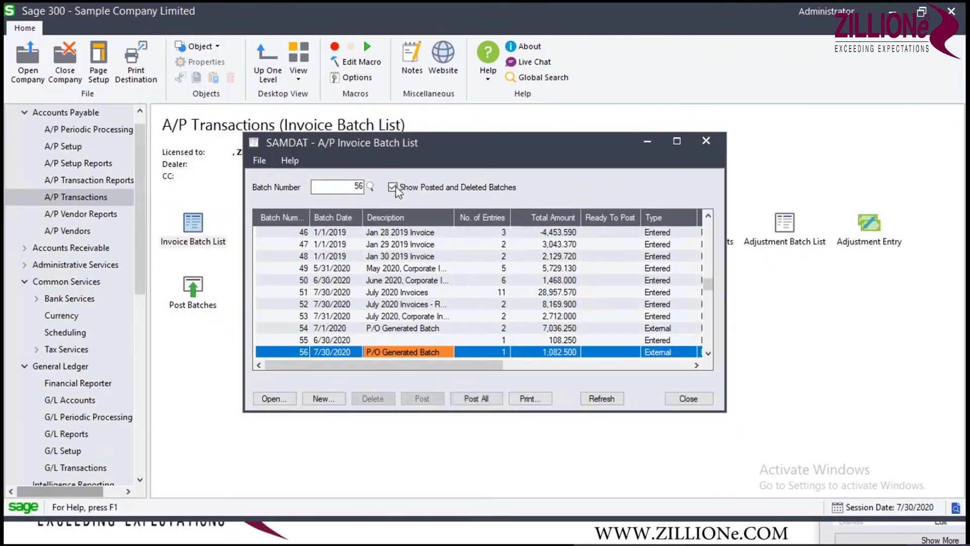
{"action": "left_click", "coordinate": [394, 188]}
{"action": "left_click", "coordinate": [380, 233]}
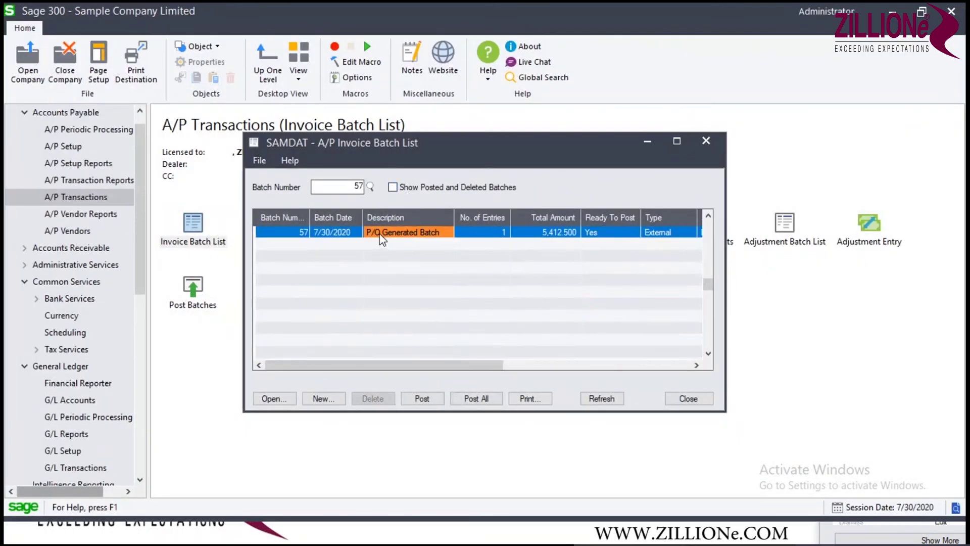
{"action": "double_click", "coordinate": [379, 233]}
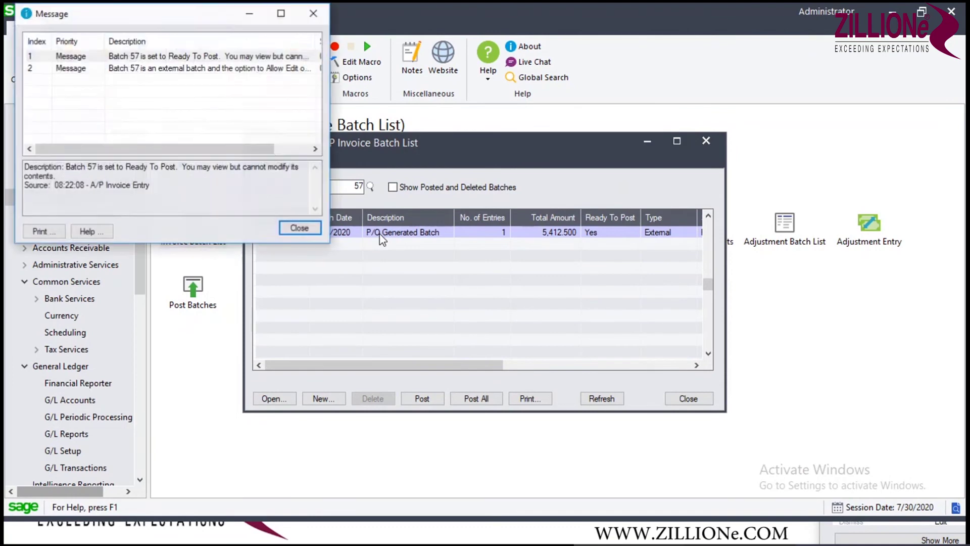
{"action": "left_click", "coordinate": [299, 228]}
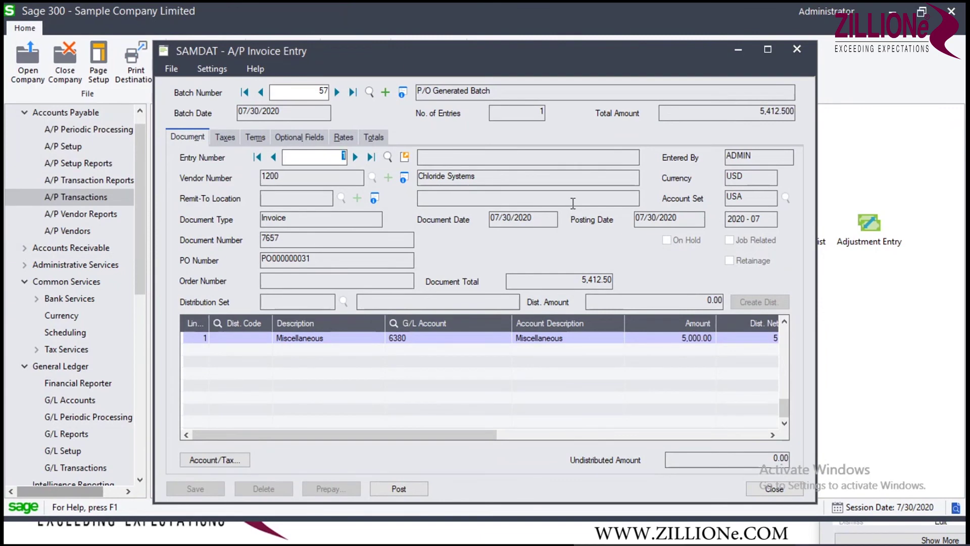
Drill down from the A/P invoice to the source P/O invoice to examine its item line, and review the A/P invoice's taxes.
{"action": "left_click", "coordinate": [408, 160]}
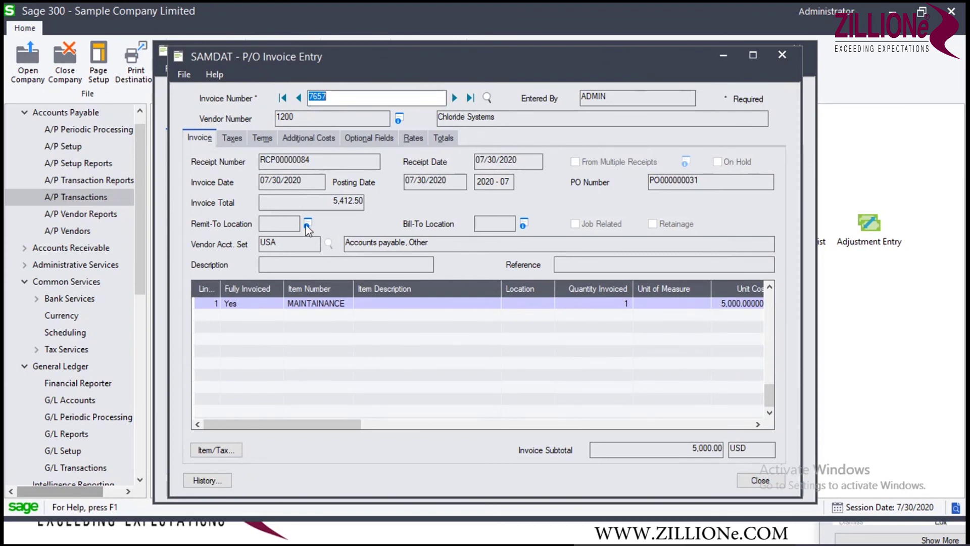
{"action": "mouse_move", "coordinate": [346, 430]}
{"action": "left_mouse_down"}
{"action": "mouse_move", "coordinate": [767, 430]}
{"action": "mouse_move", "coordinate": [336, 430]}
{"action": "left_mouse_up"}
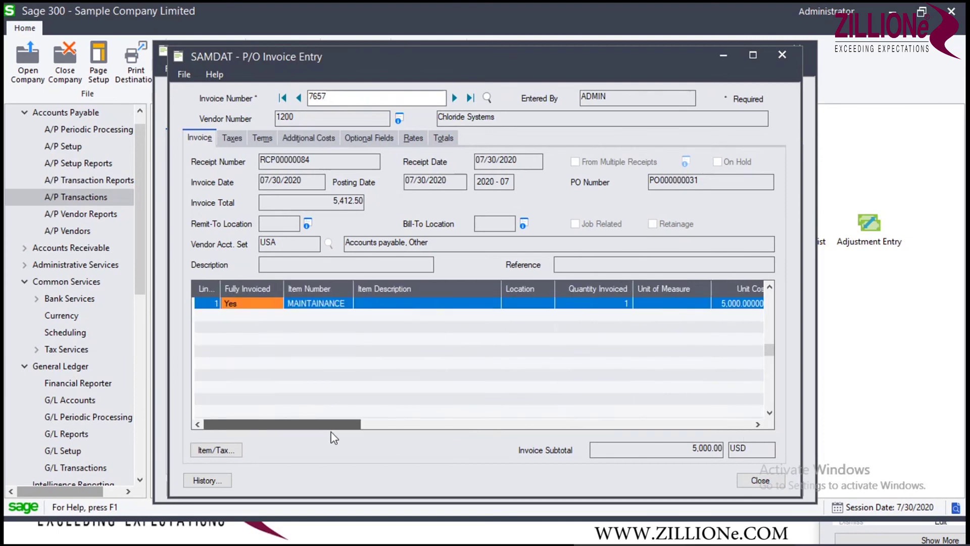
{"action": "left_click", "coordinate": [781, 56]}
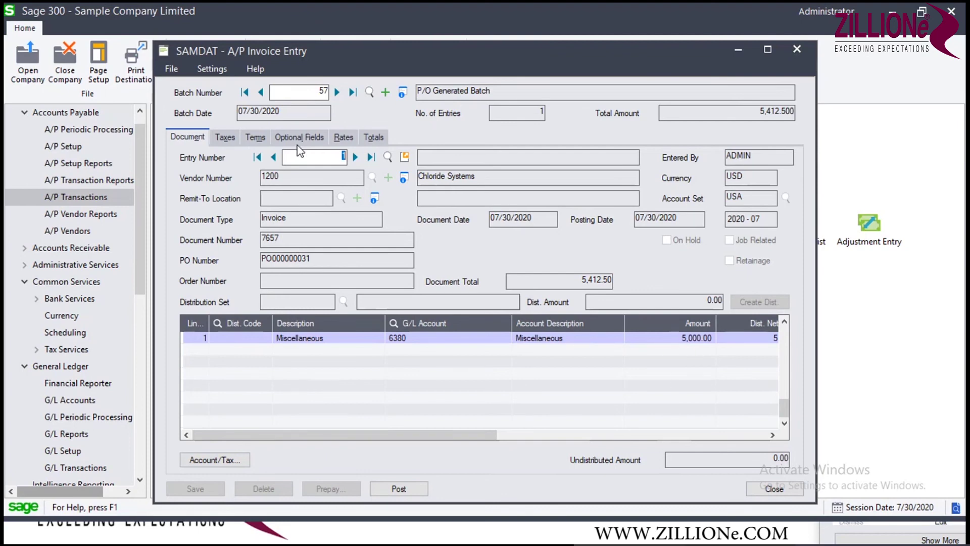
{"action": "left_click", "coordinate": [225, 137]}
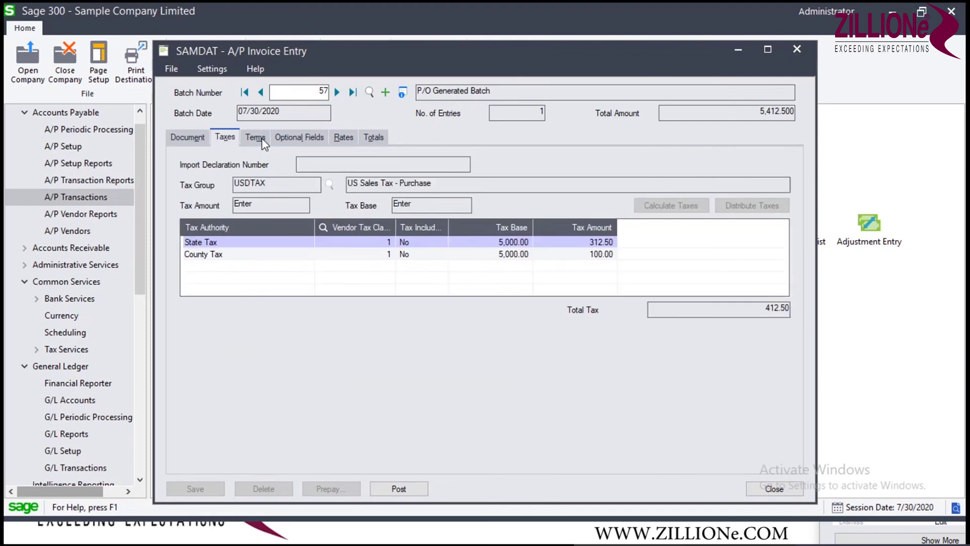
{"action": "left_click", "coordinate": [192, 138]}
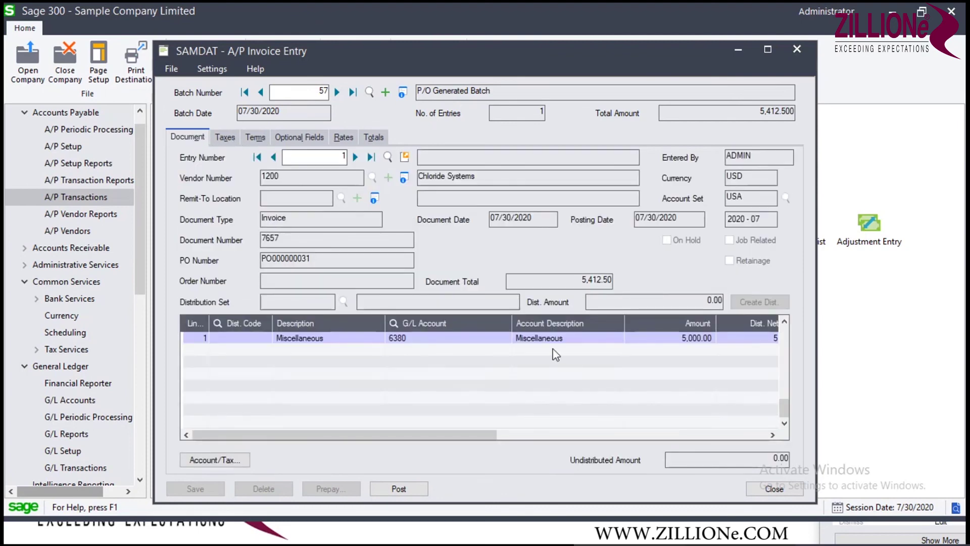
Post A/P invoice batch 57 and close the invoice entry.
{"action": "left_click", "coordinate": [399, 489]}
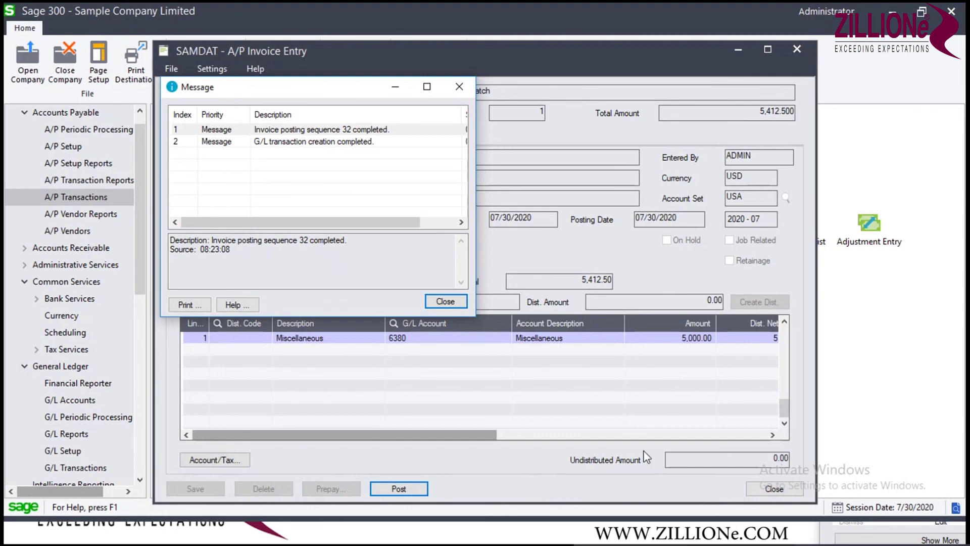
{"action": "left_click", "coordinate": [459, 86]}
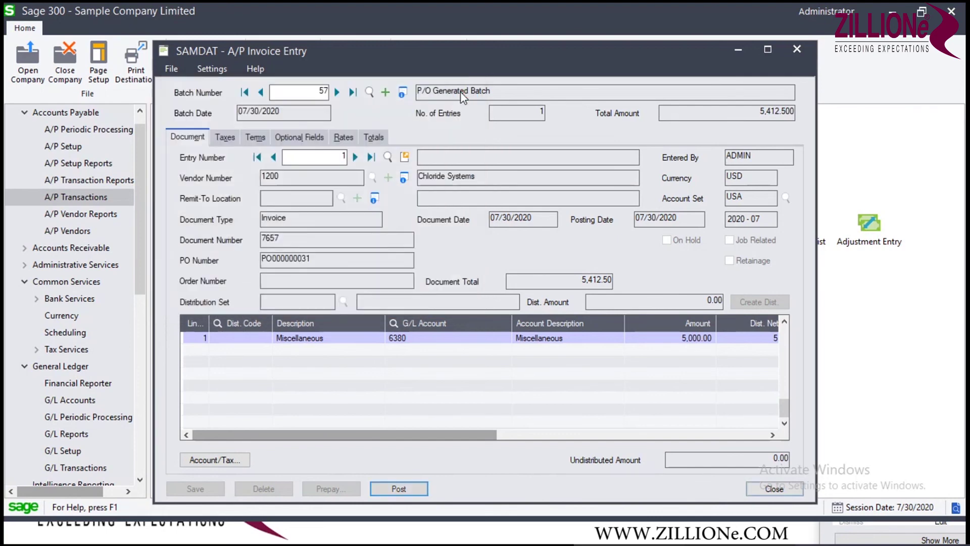
{"action": "left_click", "coordinate": [804, 53]}
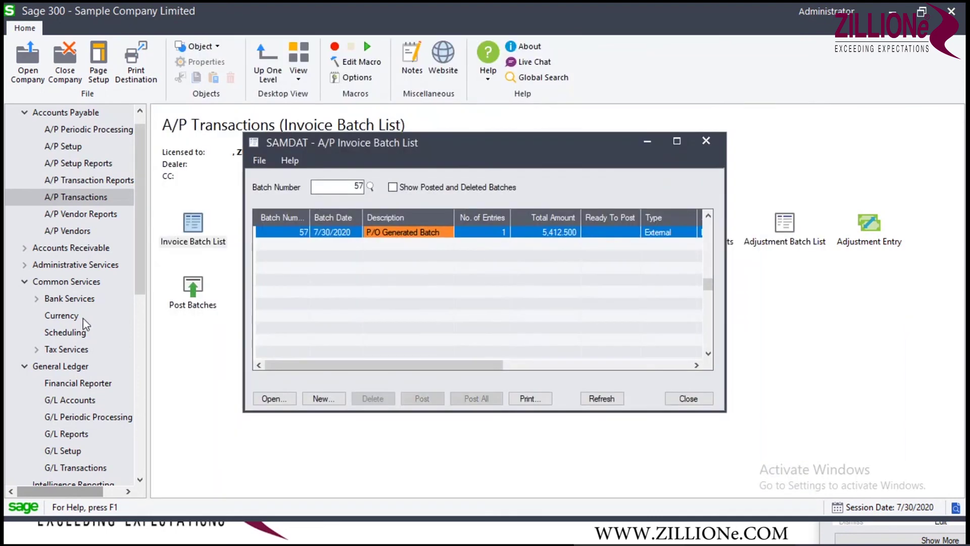
Examine the debit and credit lines of G/L batch 000200 and drill down to its source A/P invoice, closing both entries.
{"action": "left_click", "coordinate": [94, 469]}
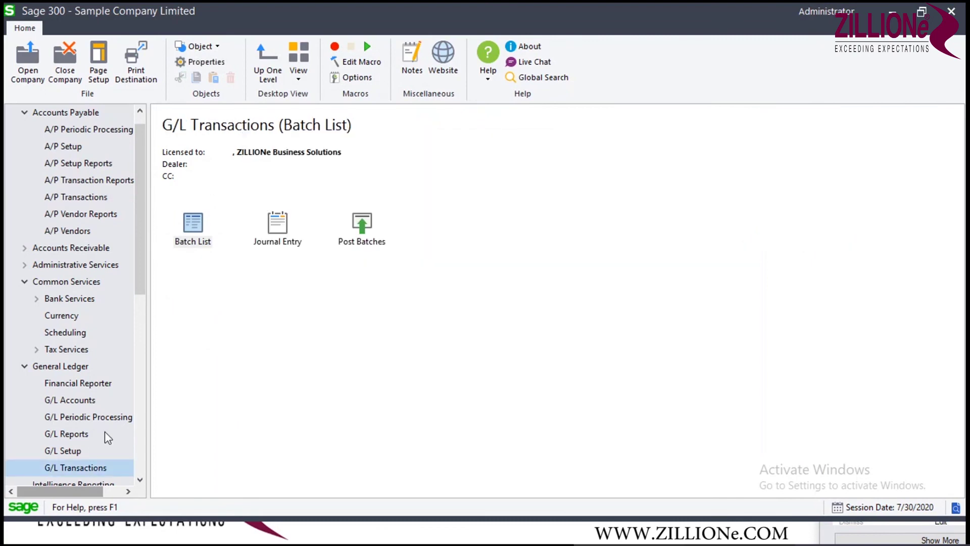
{"action": "double_click", "coordinate": [199, 227]}
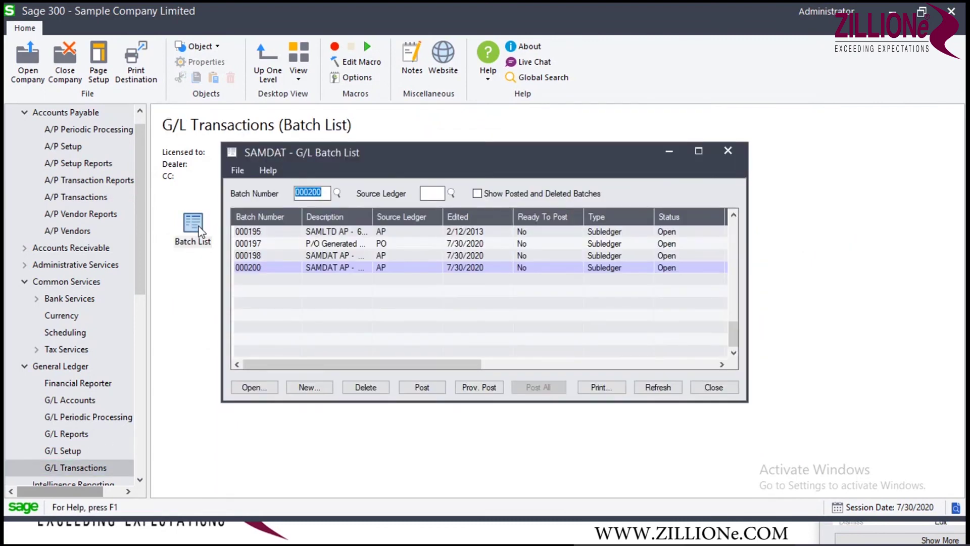
{"action": "double_click", "coordinate": [401, 268]}
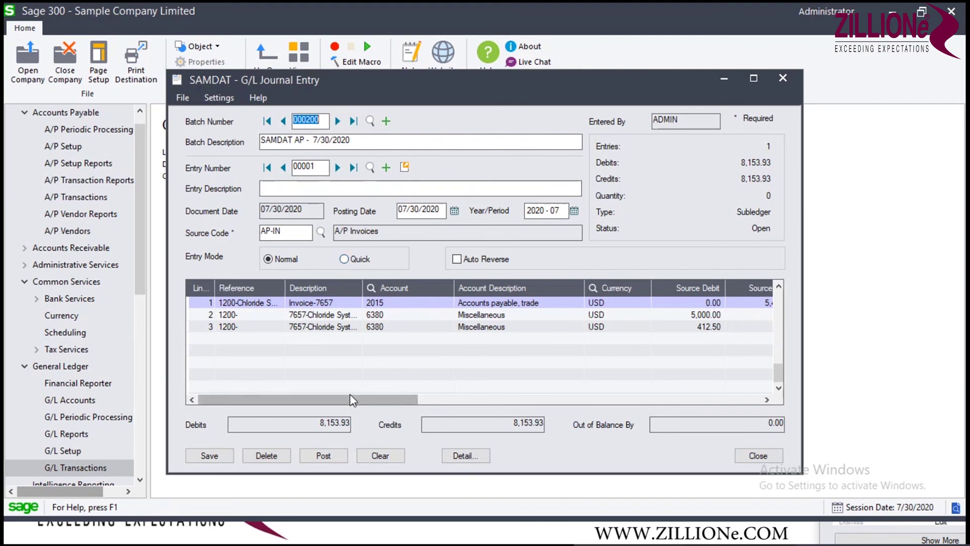
{"action": "left_click_drag", "start_coordinate": [358, 405], "coordinate": [380, 404]}
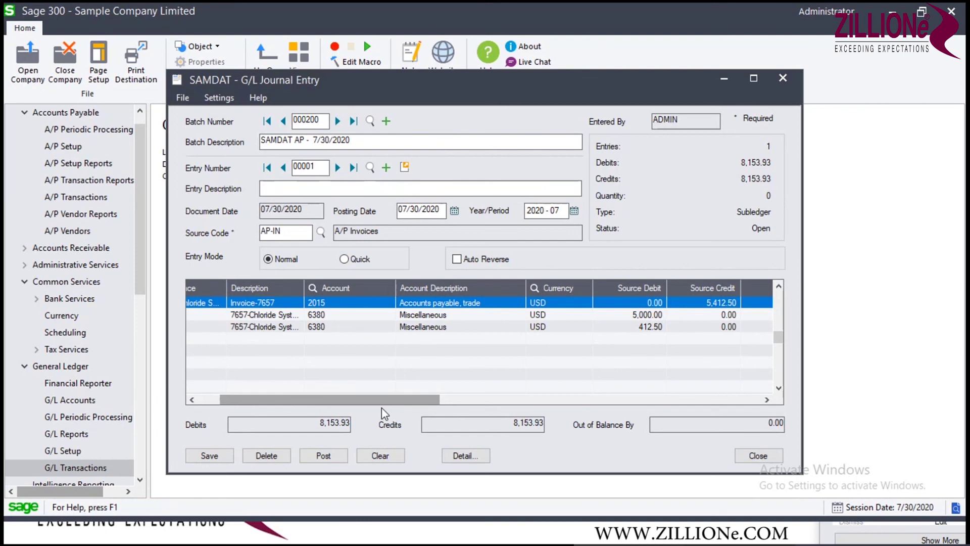
{"action": "left_click", "coordinate": [404, 169]}
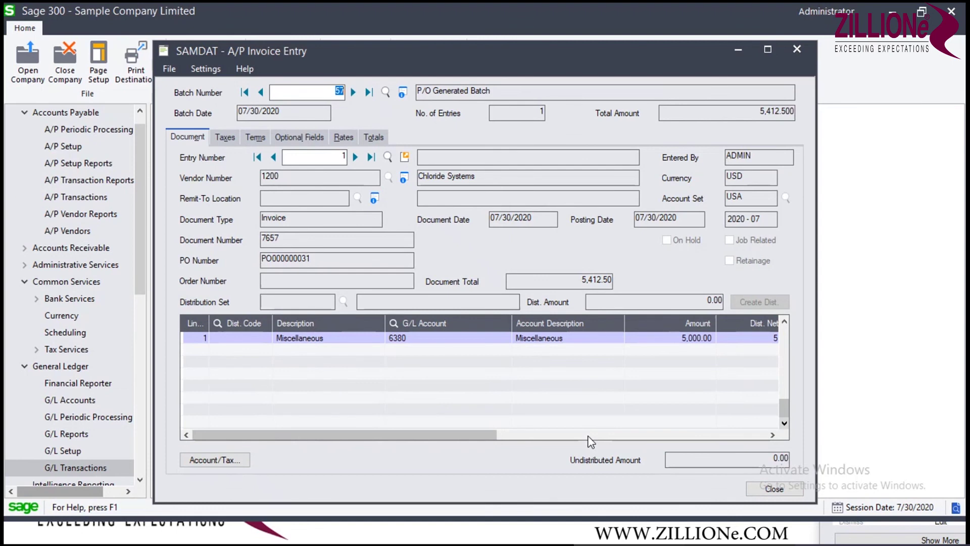
{"action": "left_click", "coordinate": [797, 49]}
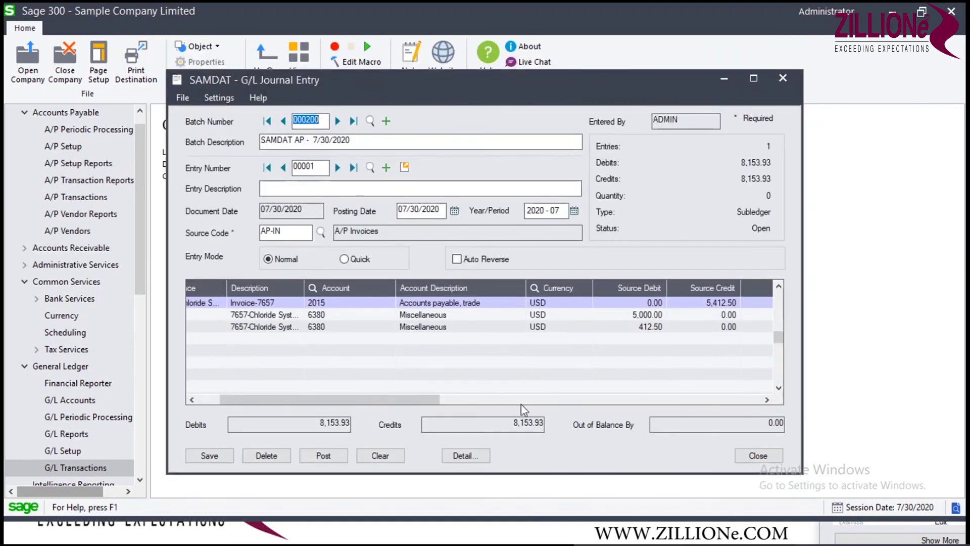
{"action": "left_click", "coordinate": [792, 85]}
View the journal entry of G/L batch 000198 to compare its accounts, and close it.
{"action": "double_click", "coordinate": [342, 257]}
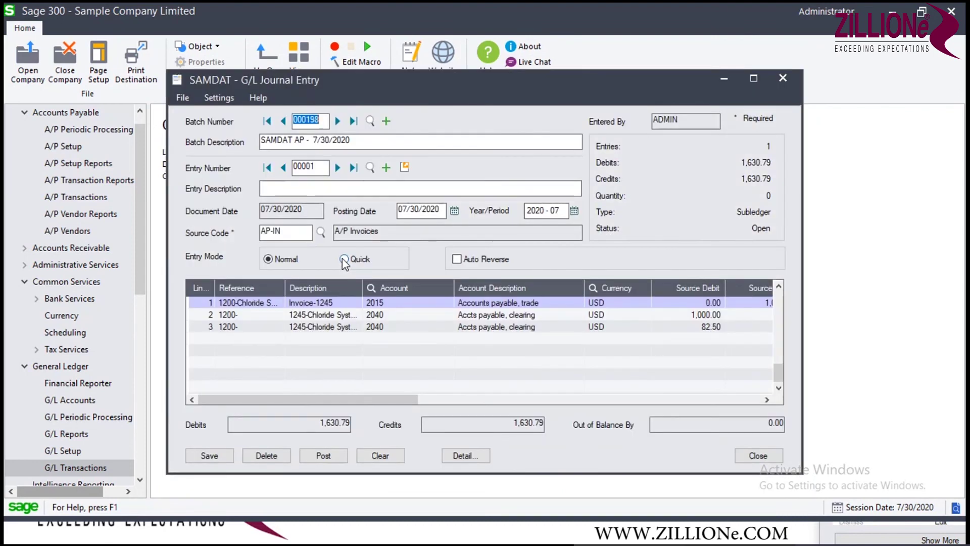
{"action": "left_click", "coordinate": [784, 78]}
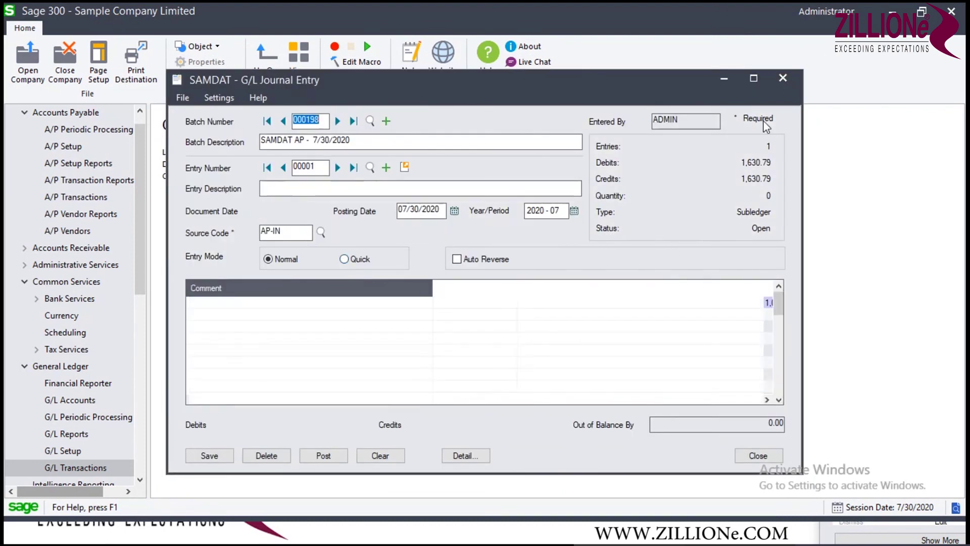